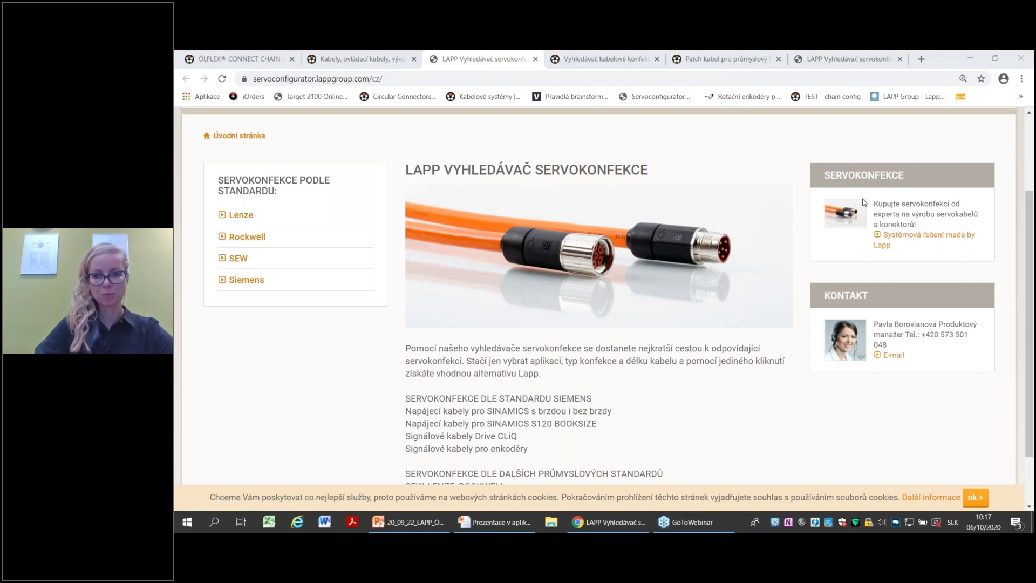
mouse_move(296, 200)
mouse_down()
mouse_move(213, 190)
mouse_move(204, 297)
mouse_move(297, 290)
mouse_move(296, 195)
mouse_up()
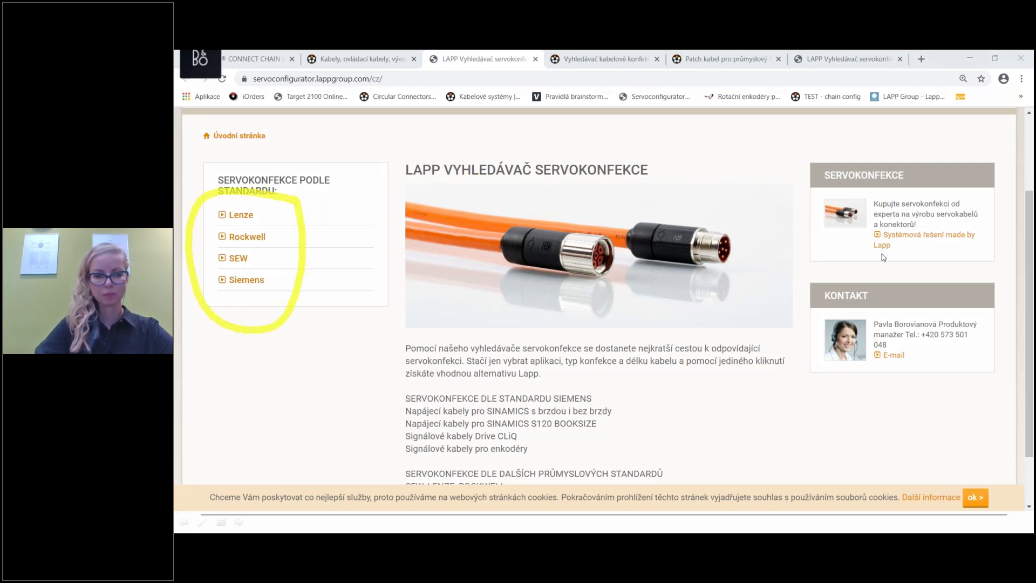
key(e)
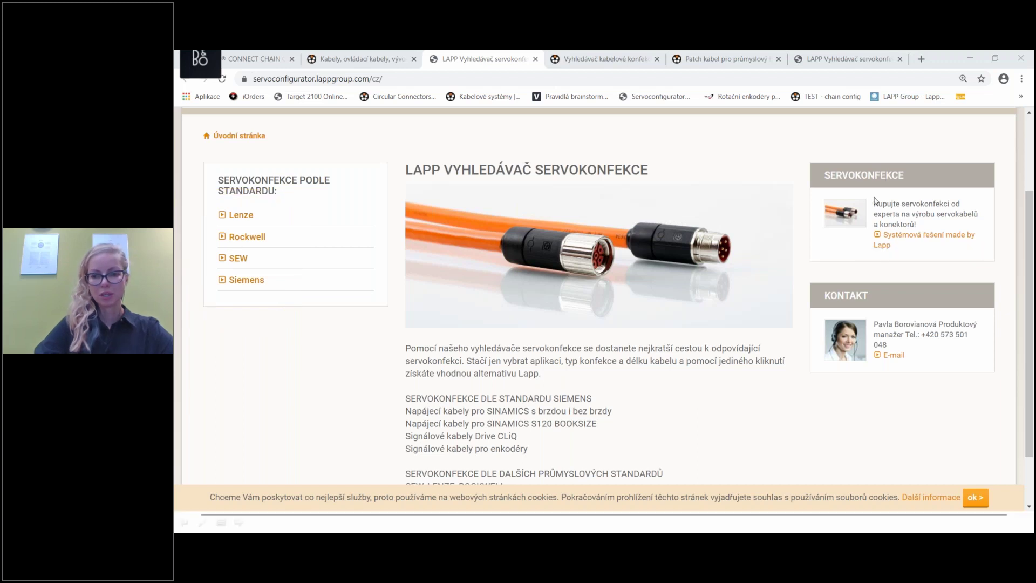
Open the servo assembly search for the Siemens standard and set the type to 6FX8002.
click(246, 281)
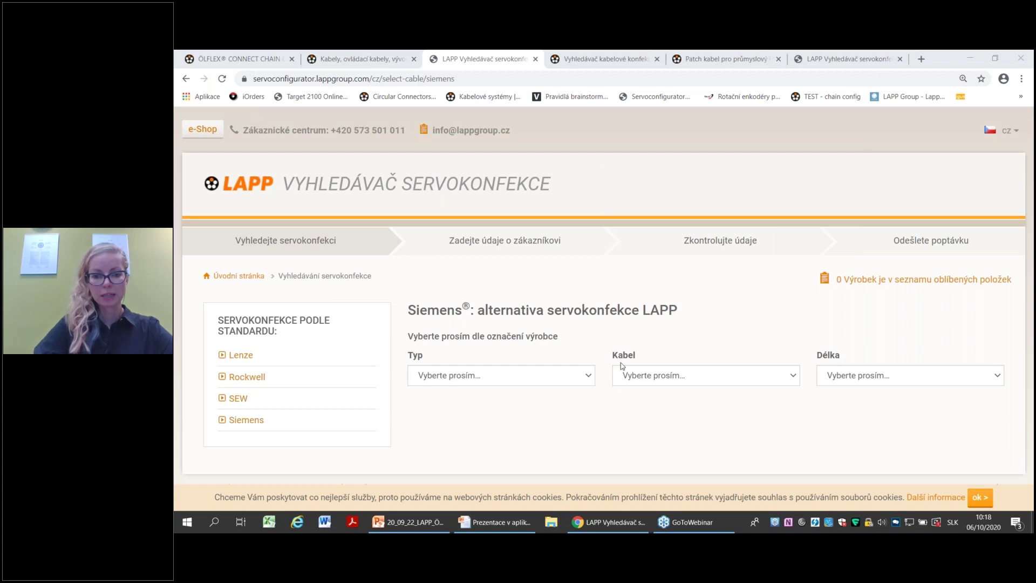
click(588, 376)
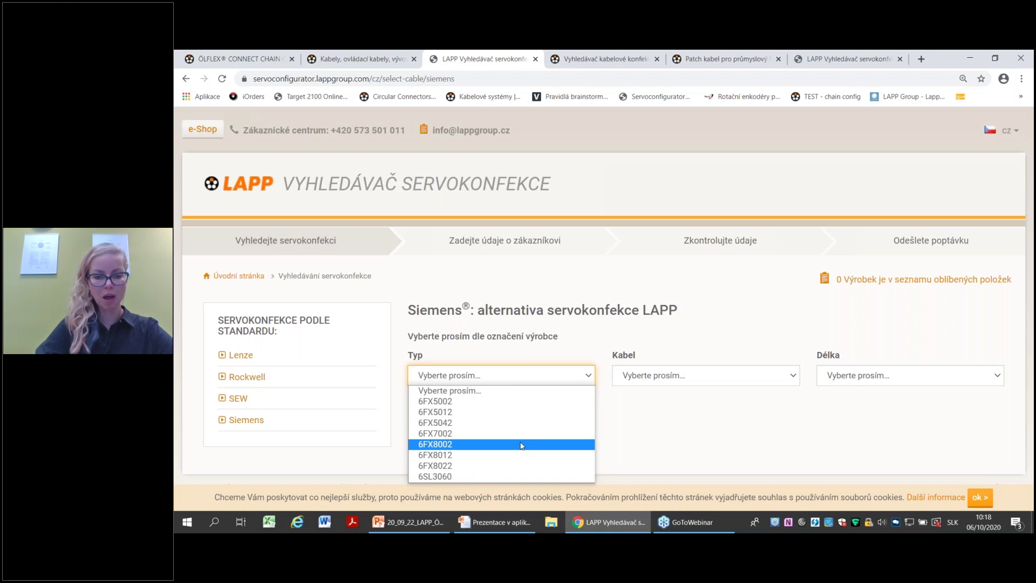
click(446, 446)
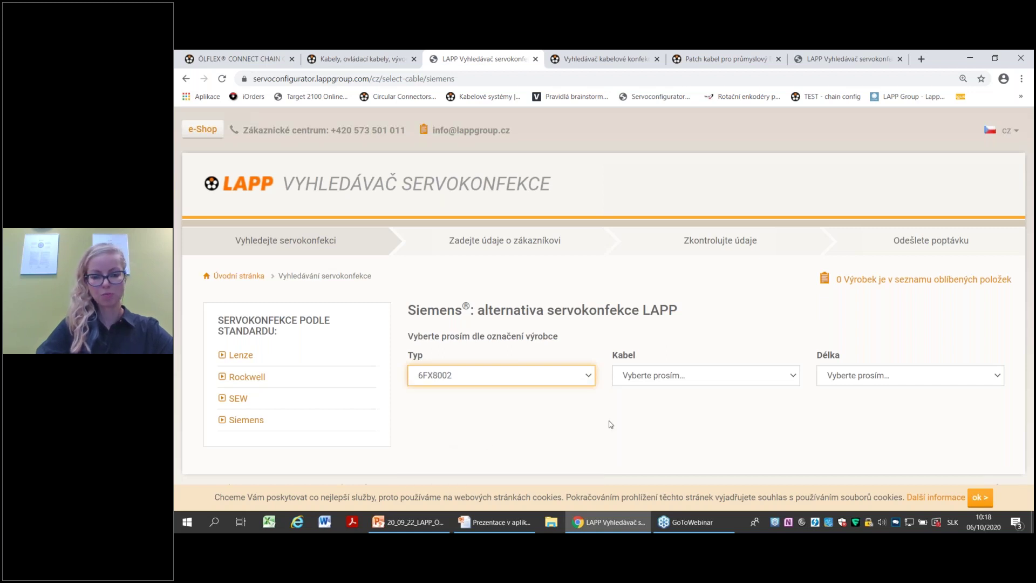
Set the cable designation for the 6FX8002 type to 2DC10.
click(791, 382)
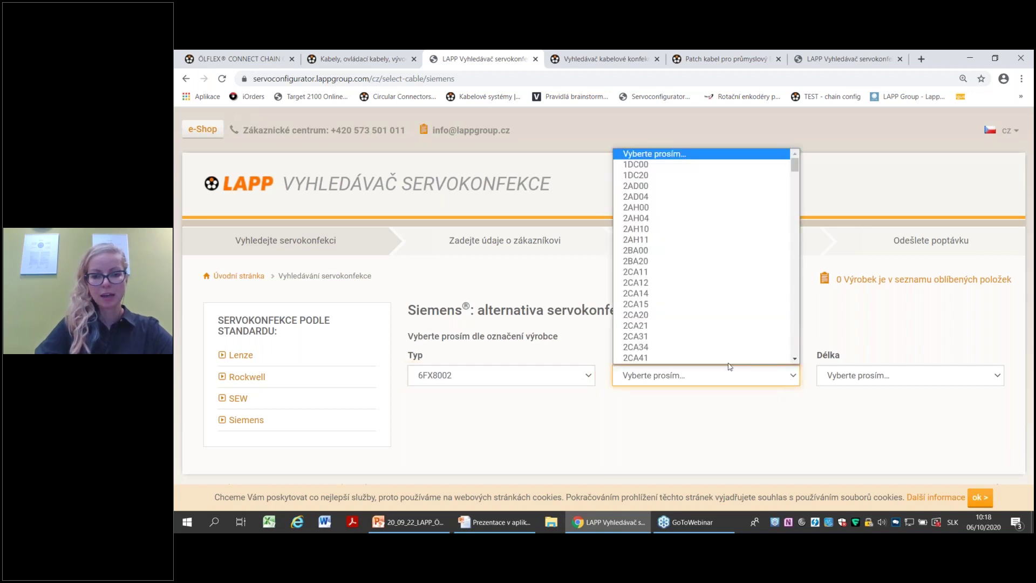
scroll(694, 265, down, 5)
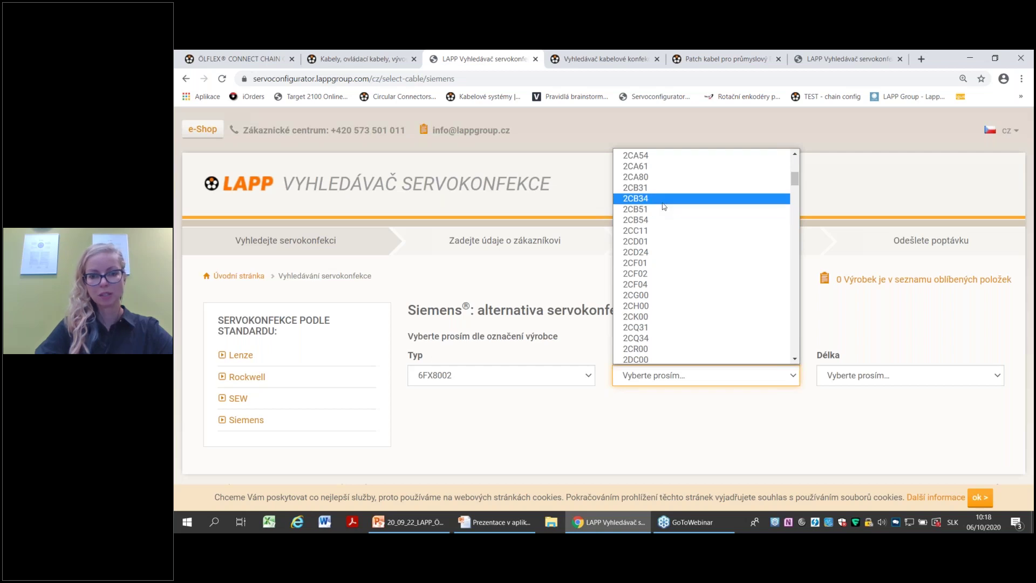
scroll(643, 316, down, 8)
scroll(636, 259, up, 3)
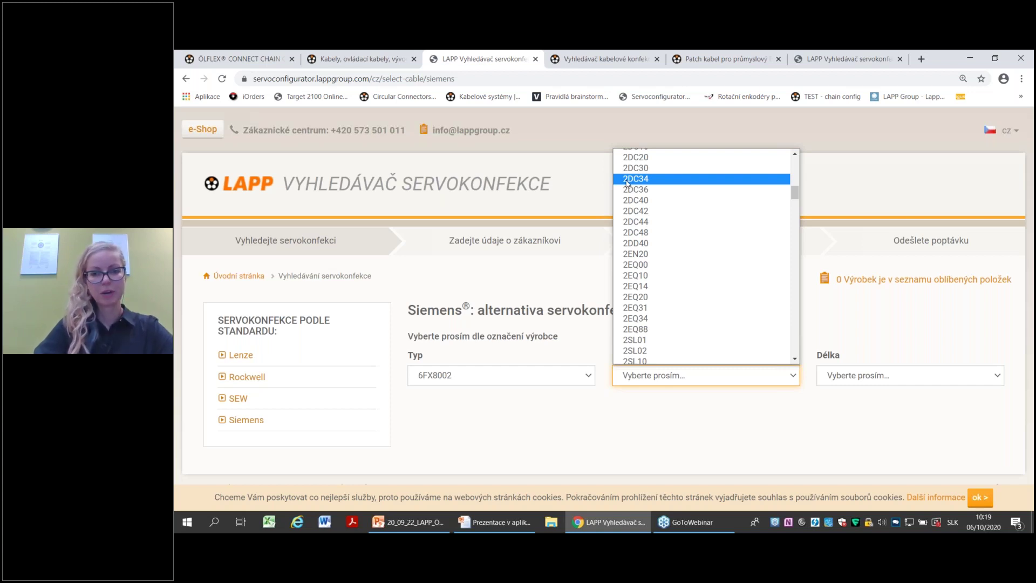
scroll(637, 270, down, 5)
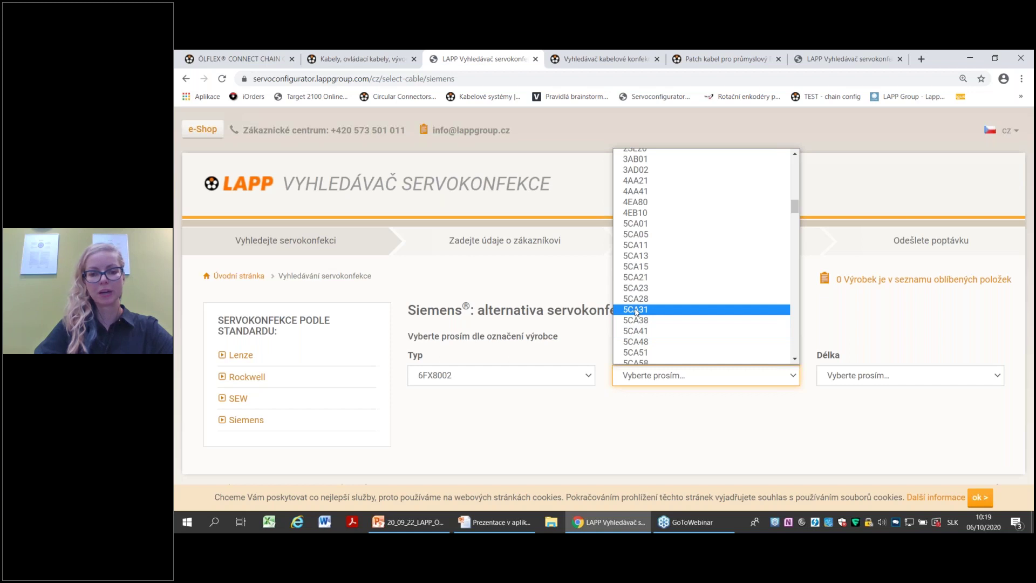
scroll(665, 301, up, 10)
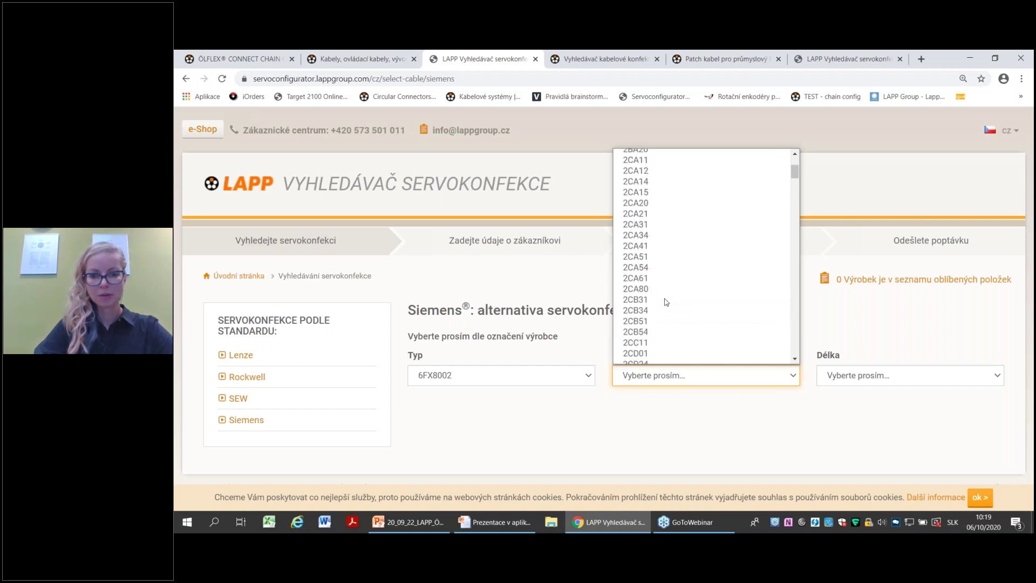
scroll(666, 301, down, 3)
scroll(659, 249, up, 3)
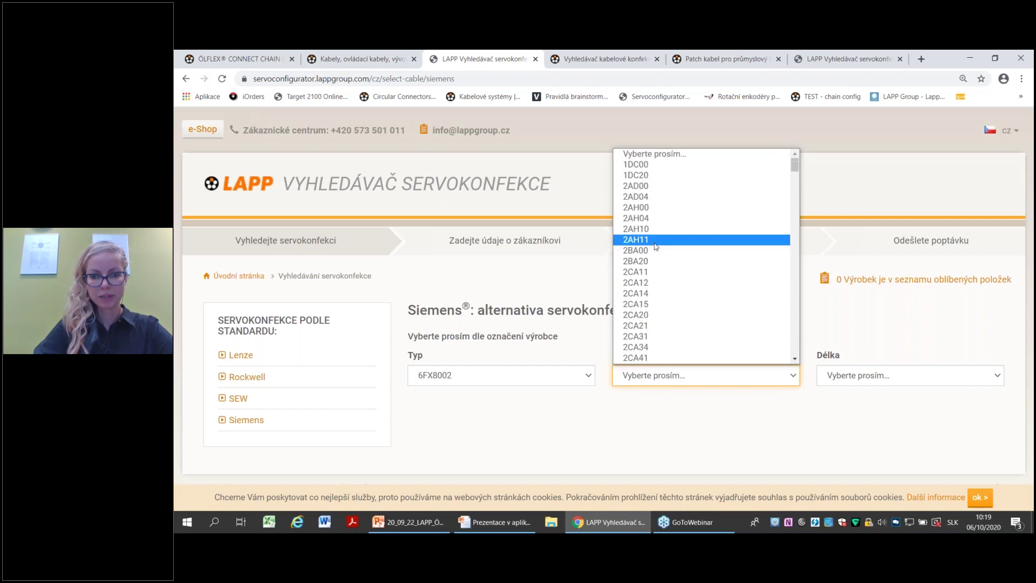
scroll(649, 268, down, 6)
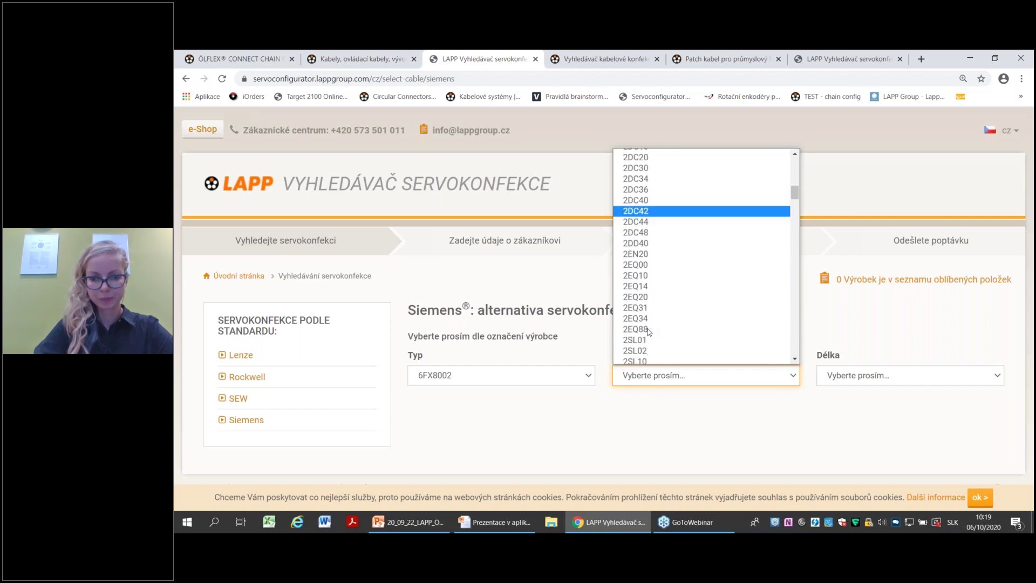
scroll(664, 161, up, 3)
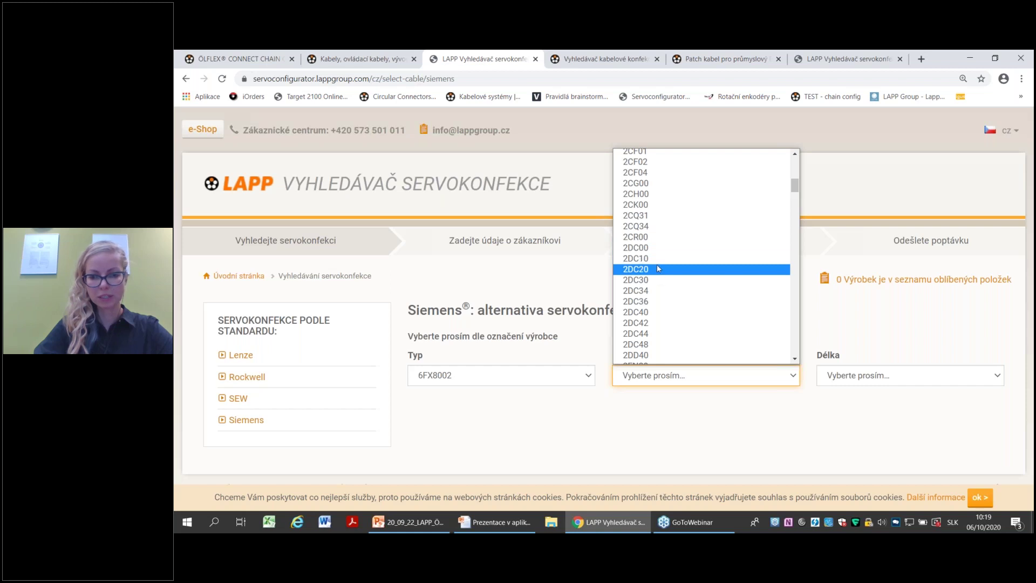
click(659, 263)
Set the cable length to 1AD0 / 3m and review the matching Lapp servo assembly details.
click(925, 378)
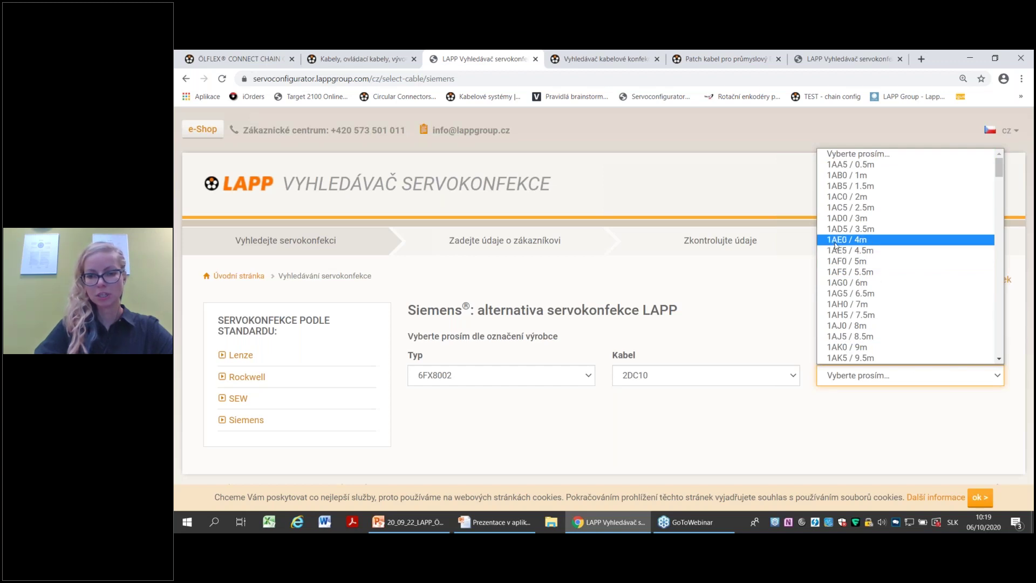
click(850, 218)
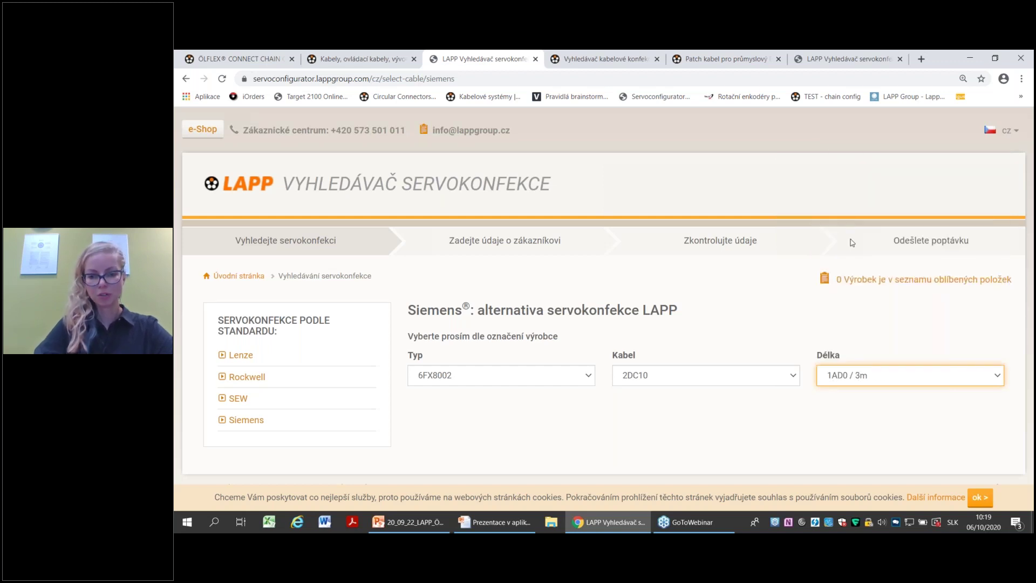
scroll(698, 332, down, 4)
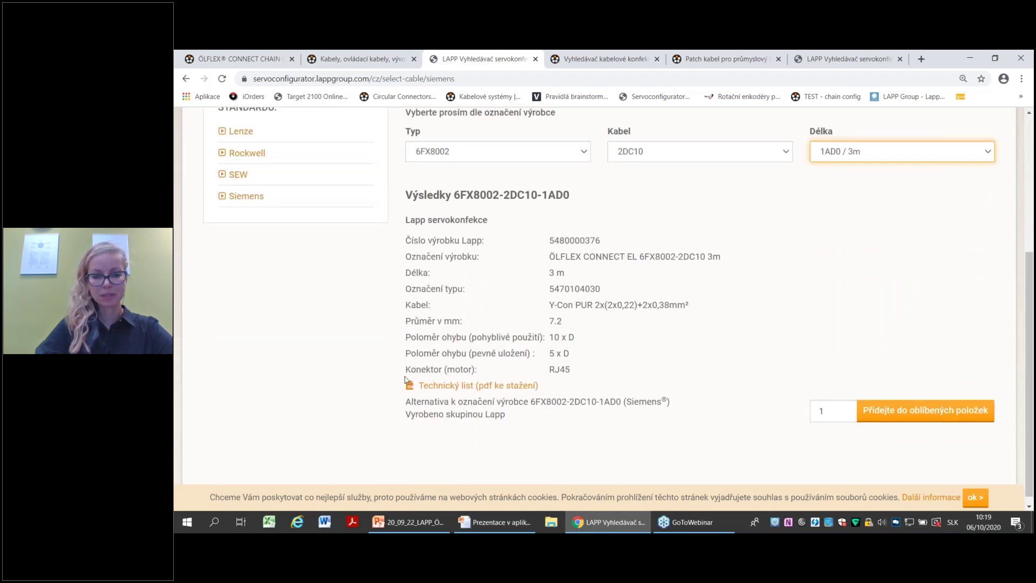
click(551, 240)
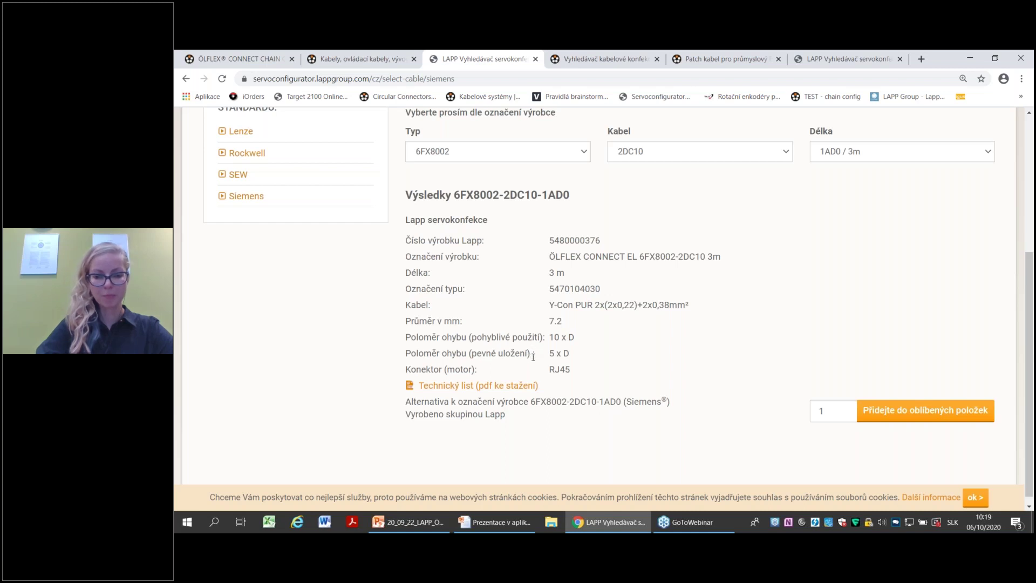
Download the assembly's technical data sheet PDF, inspect its drawing and return to the search results.
click(502, 386)
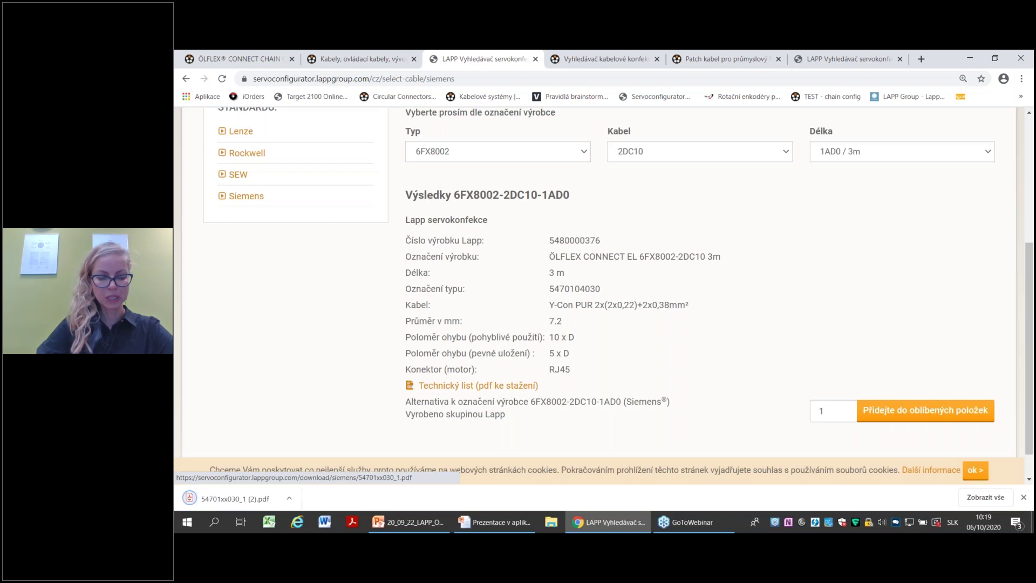
click(243, 502)
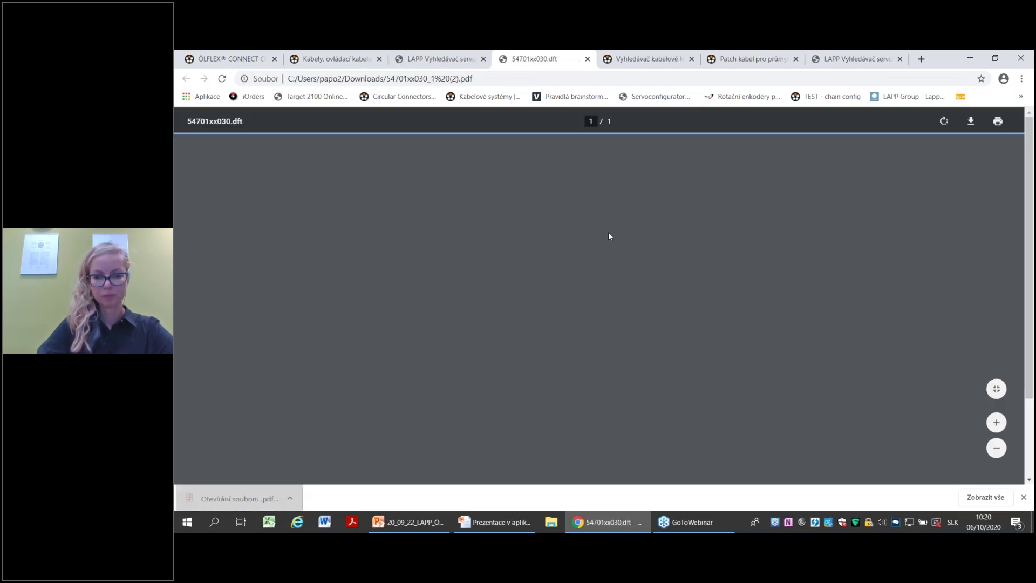
scroll(609, 237, down, 2)
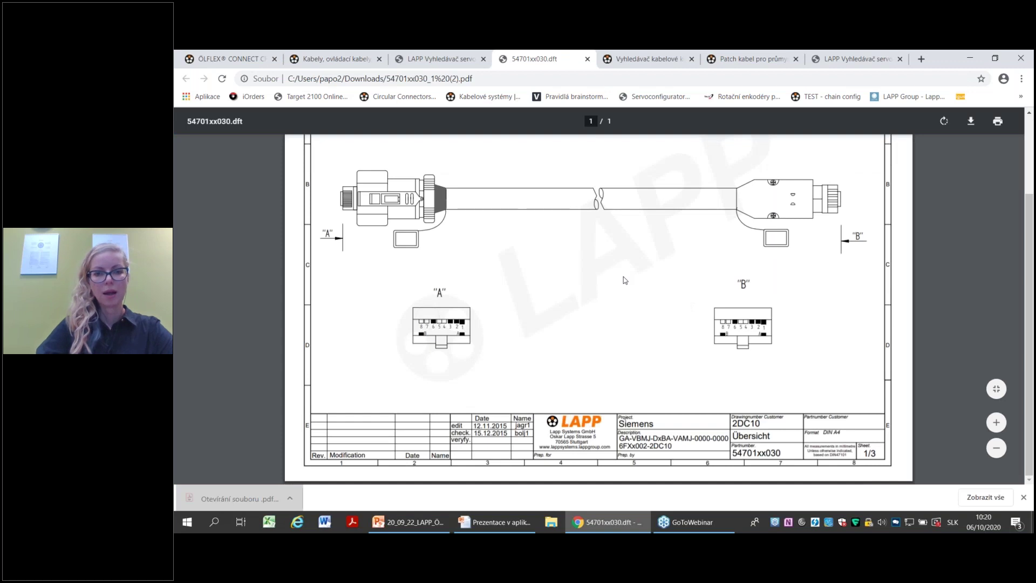
scroll(624, 280, up, 2)
click(438, 60)
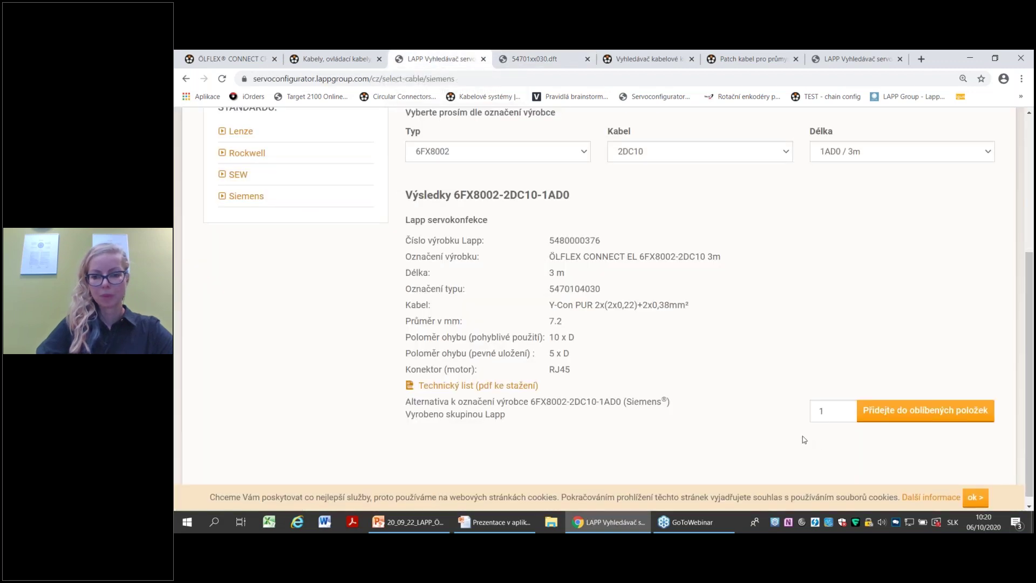
Add one piece of the assembly to the favourites list, accept the cookie notice and proceed to the inquiry's customer details.
click(888, 418)
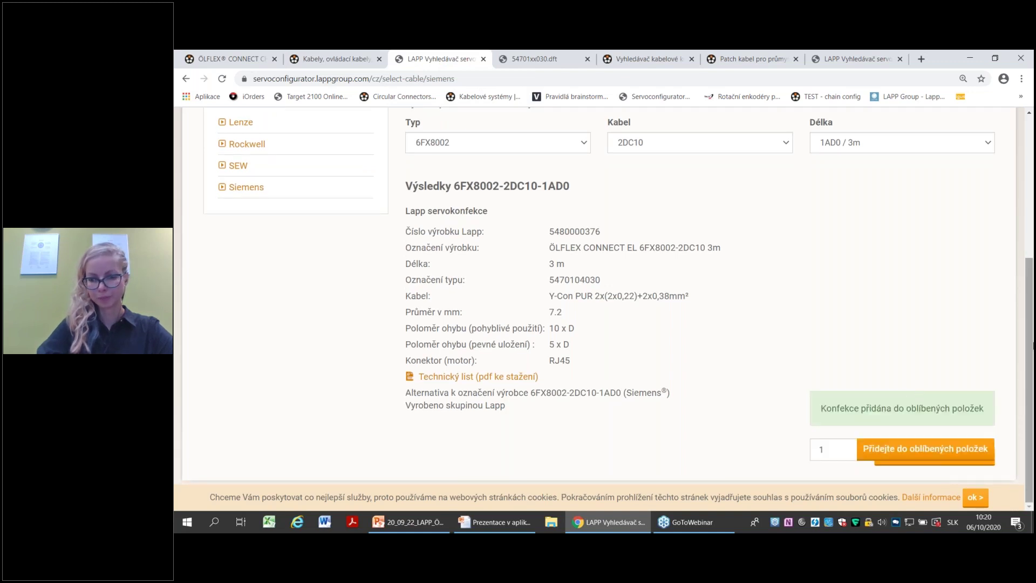
click(977, 497)
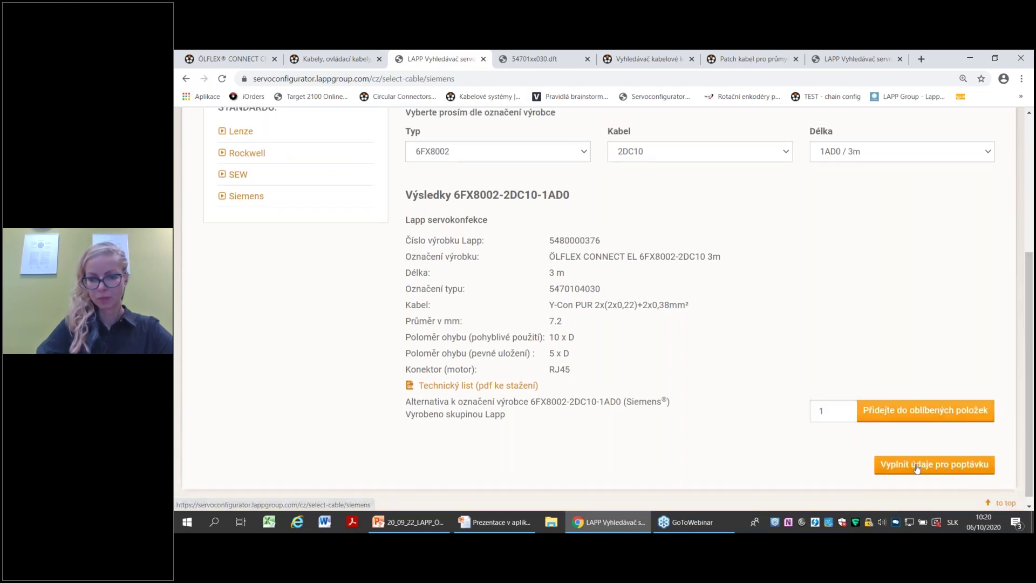
click(923, 468)
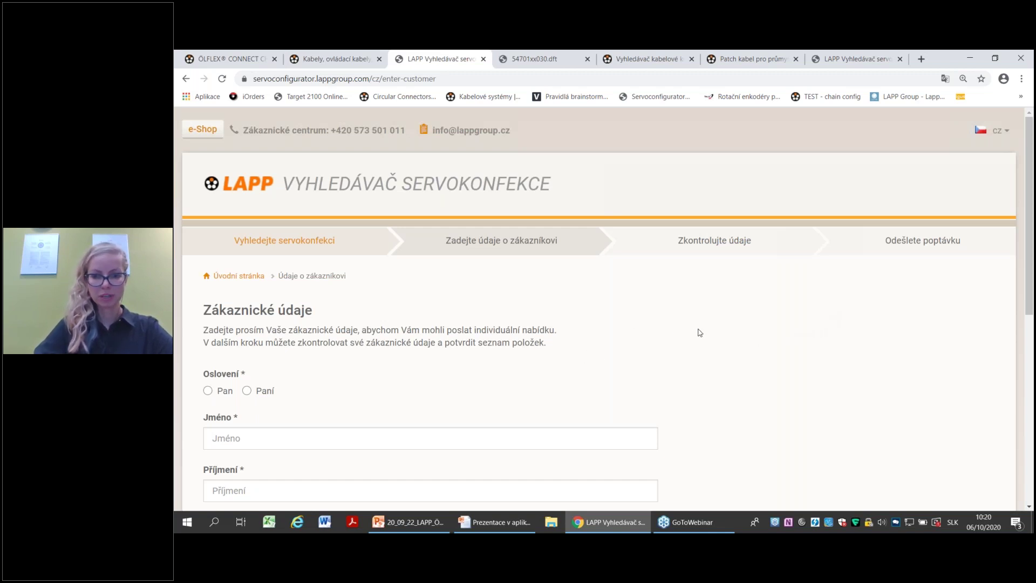
Select the salutation Paní, enter the customer's first name and autofill the surname and contact details from the saved entry.
scroll(700, 333, down, 2)
click(247, 279)
scroll(314, 347, down, 2)
click(310, 216)
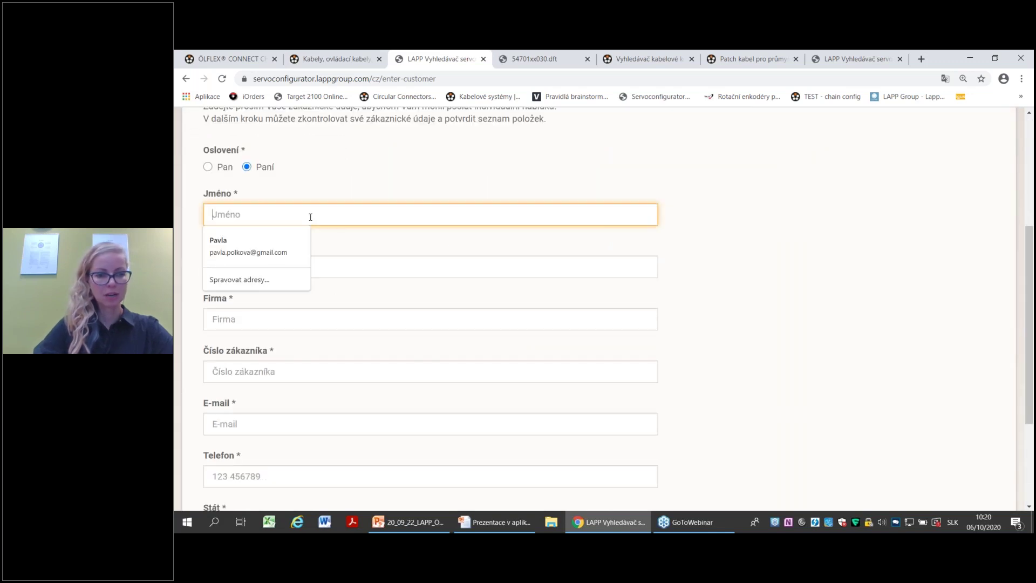
text(Pavla)
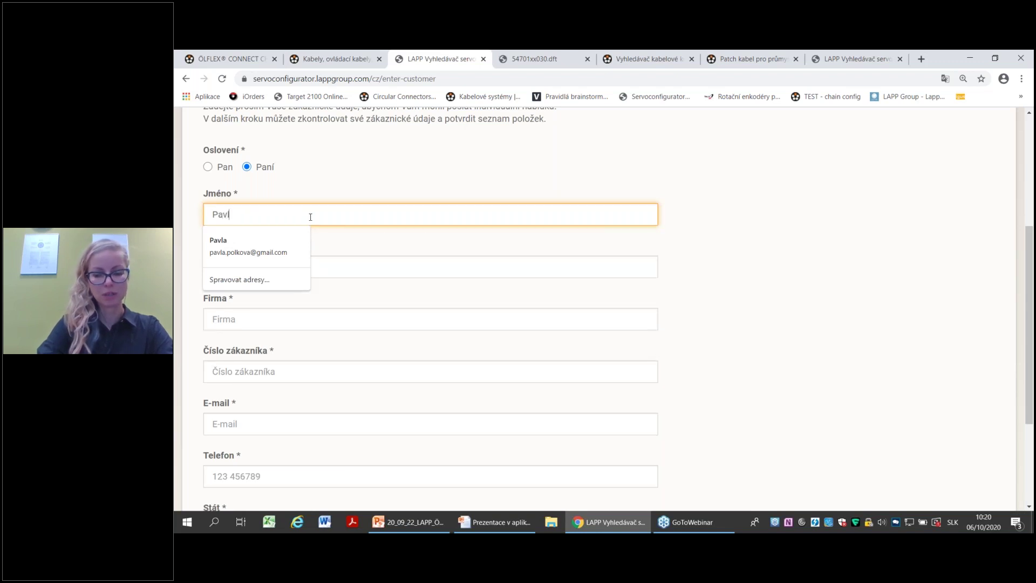
click(323, 270)
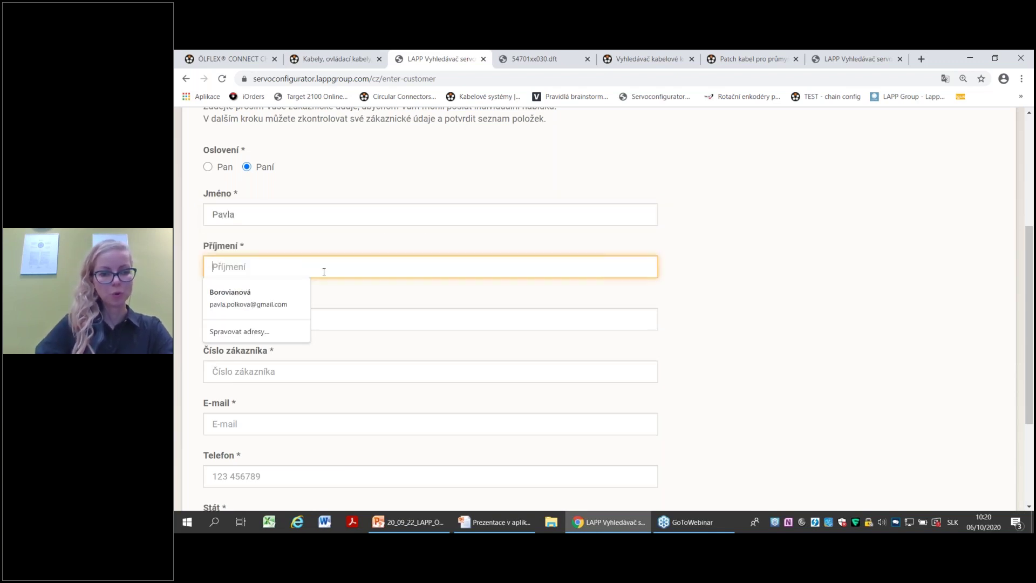
key(Down)
key(Return)
Enter TEST CZ as the company and fill in a placeholder customer number.
scroll(432, 302, down, 2)
click(282, 209)
scroll(282, 208, down, 2)
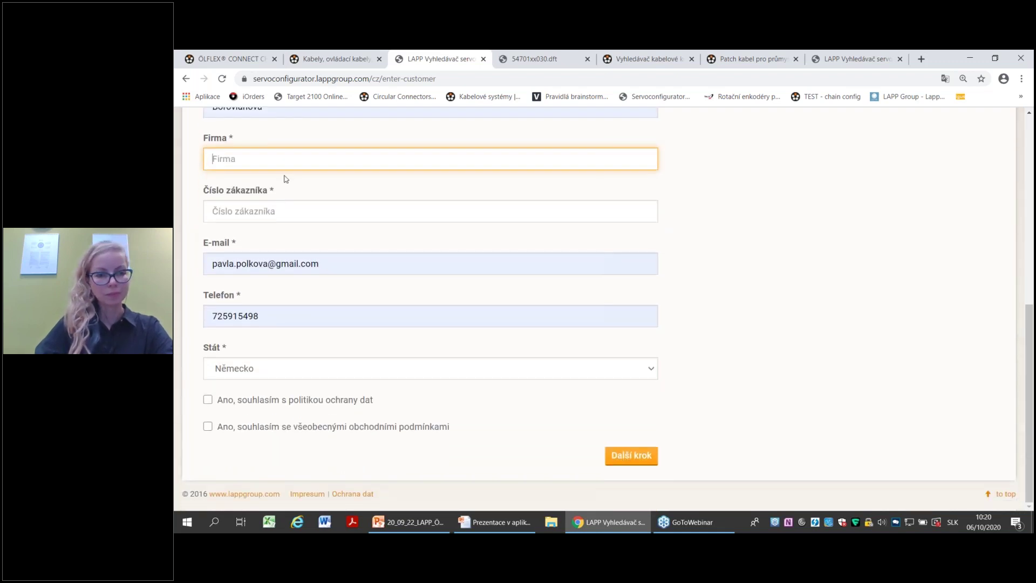
click(287, 162)
click(262, 186)
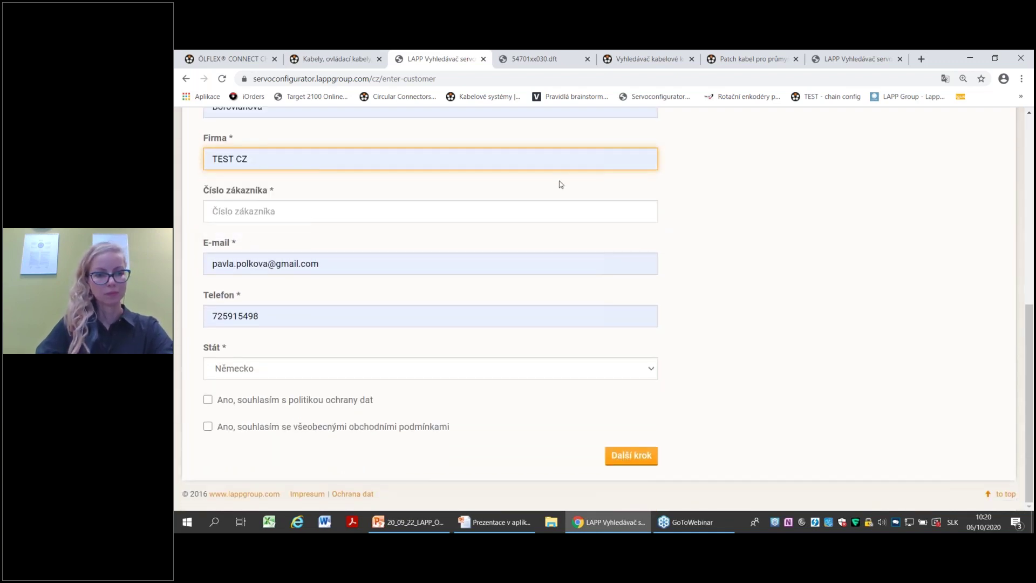
click(384, 212)
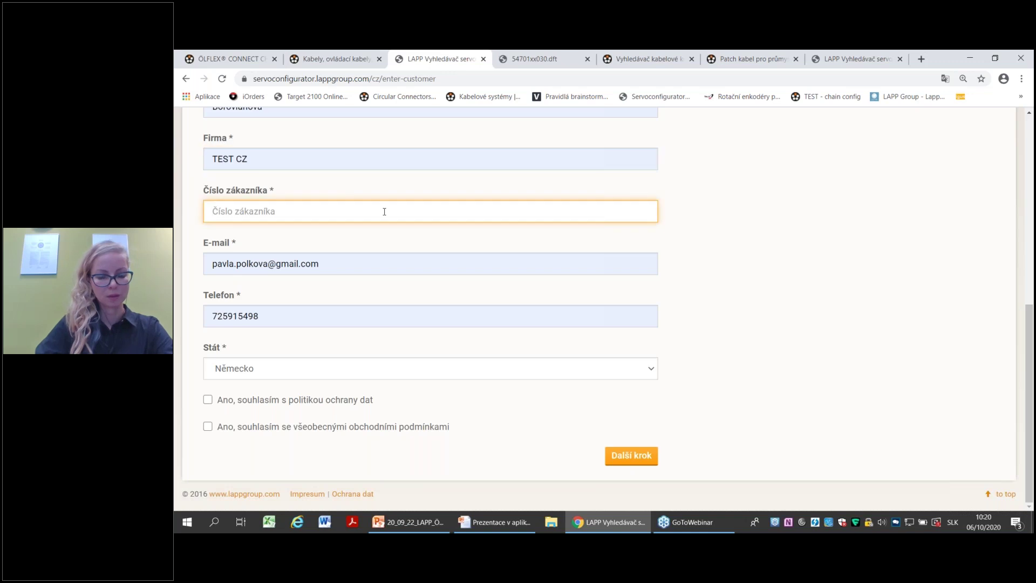
text(XY)
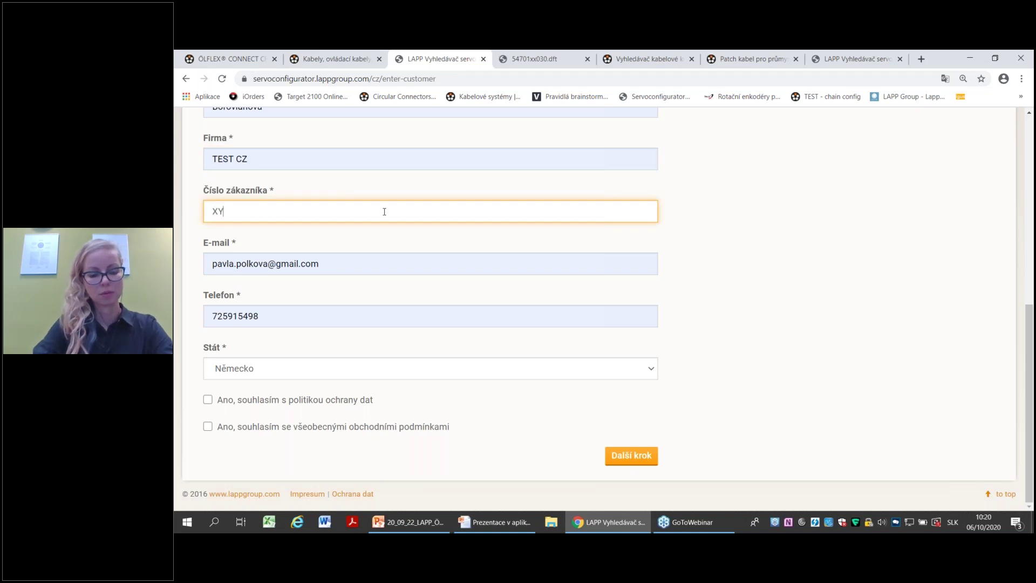
text(Z)
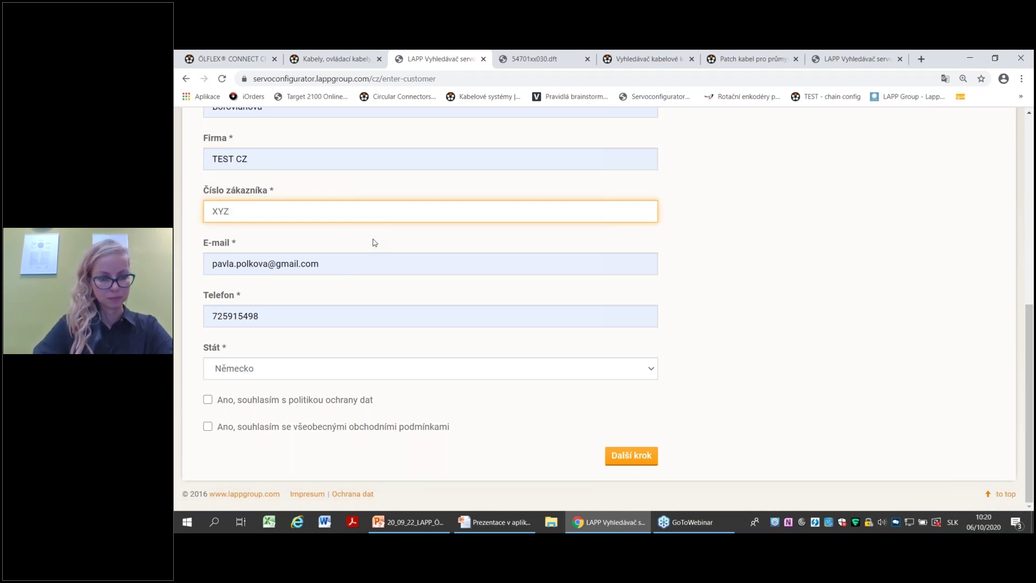
Select Slovensko as the customer's country in the inquiry form.
click(273, 369)
scroll(351, 296, down, 4)
scroll(340, 302, down, 6)
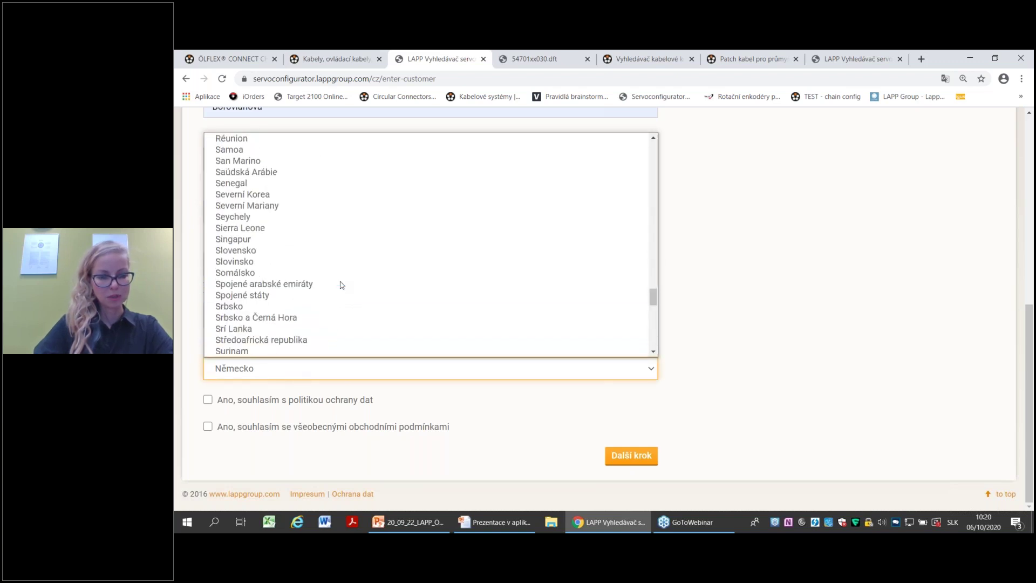
scroll(331, 286, down, 13)
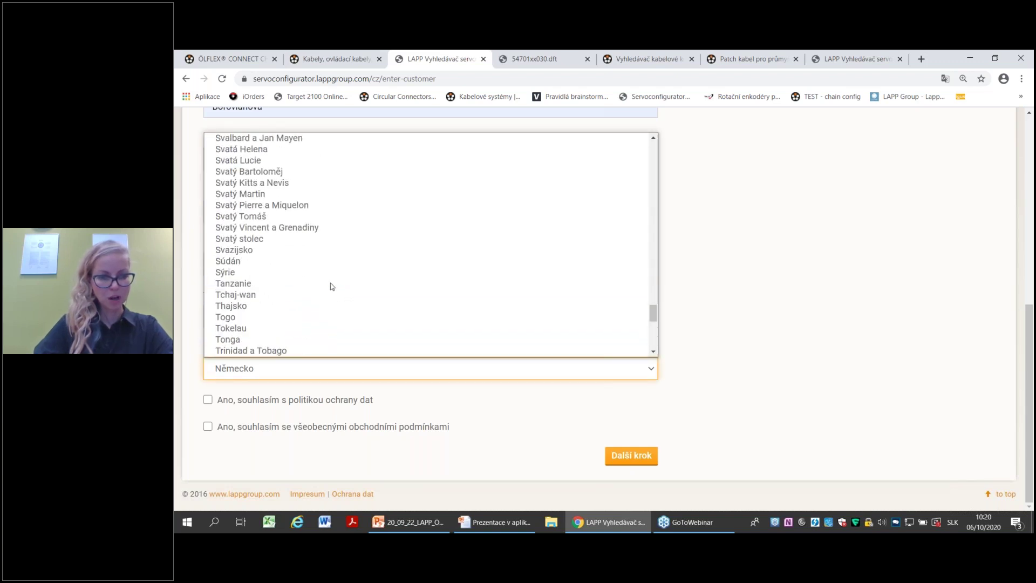
scroll(327, 284, up, 13)
scroll(327, 283, up, 20)
scroll(323, 282, down, 4)
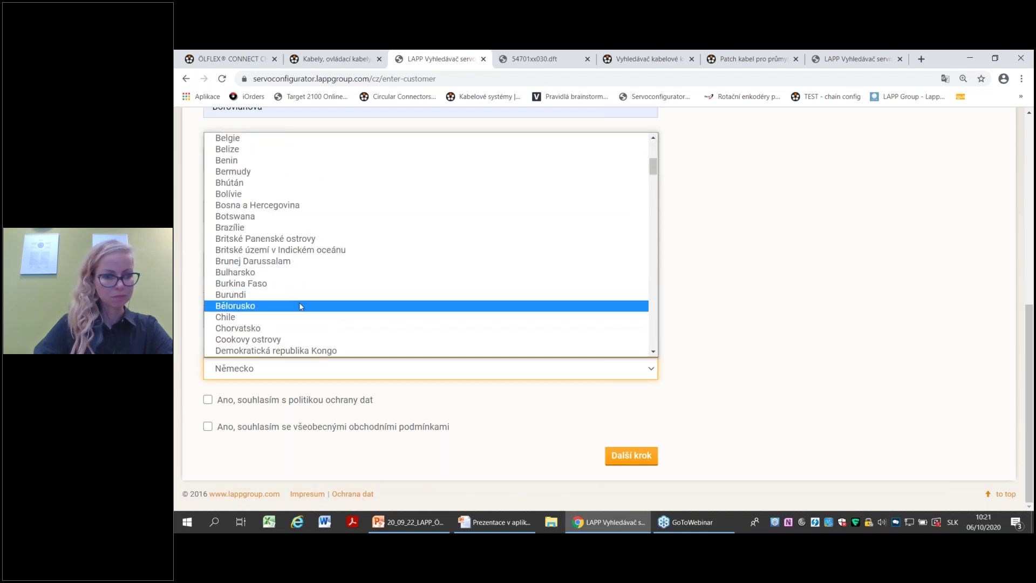
click(654, 352)
click(654, 352)
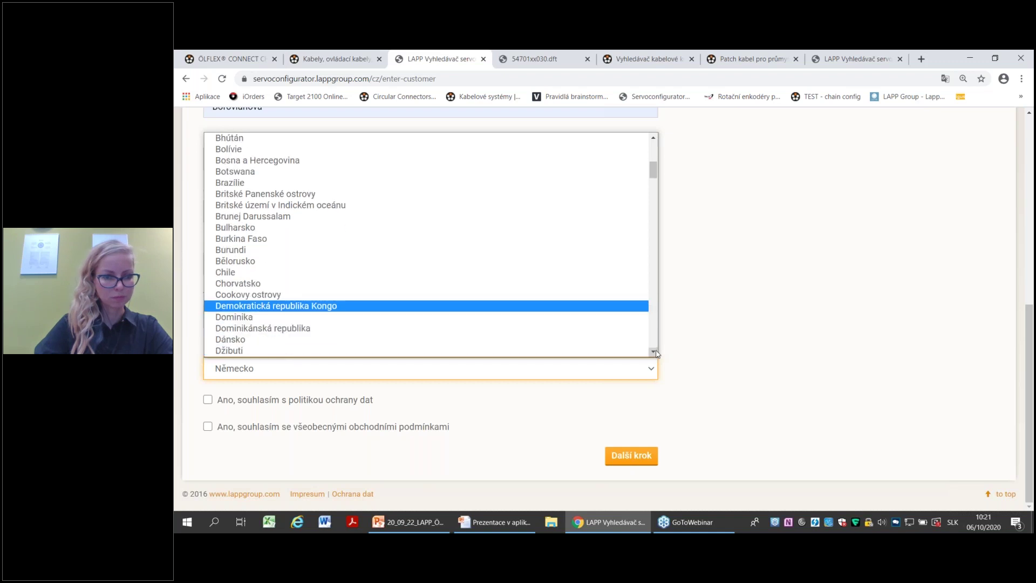
drag(654, 352, 657, 331)
drag(653, 182, 654, 291)
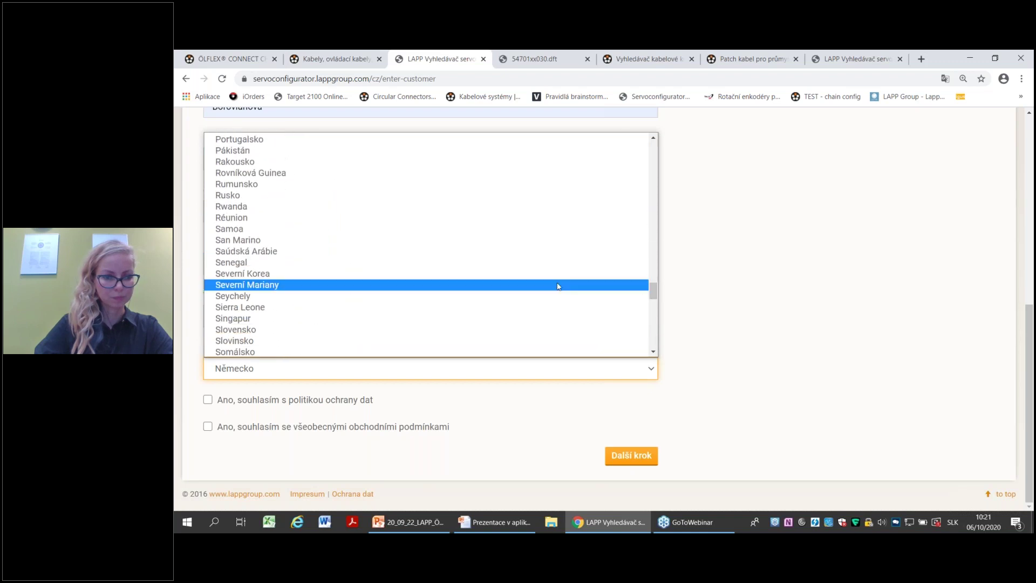
click(246, 332)
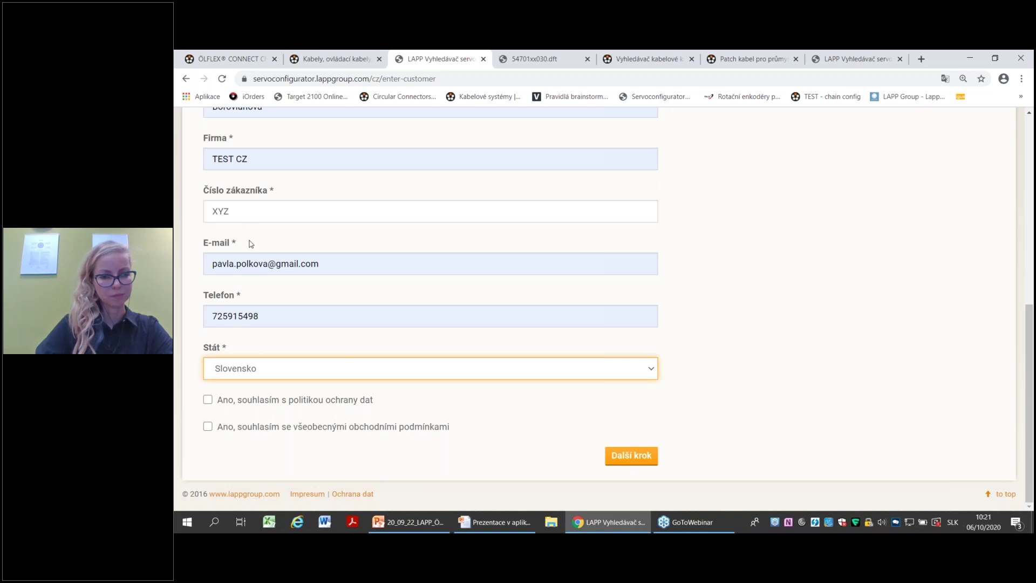
Change the company name in the customer details to TEST SK.
click(247, 159)
key(BackSpace)
key(BackSpace)
text(SK)
Agree to the data protection policy and the general terms and conditions, and continue to the inquiry review.
click(208, 399)
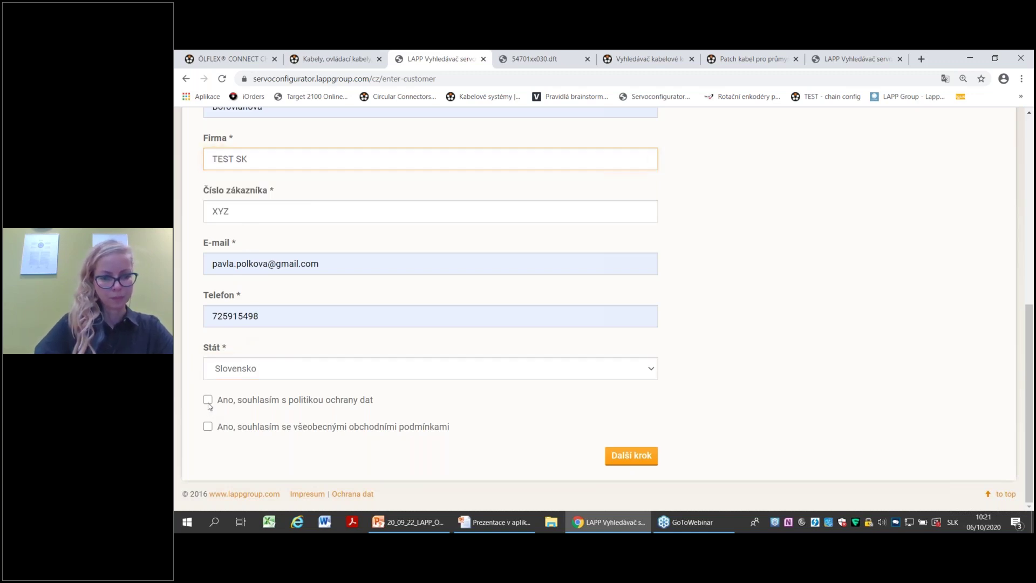
click(208, 428)
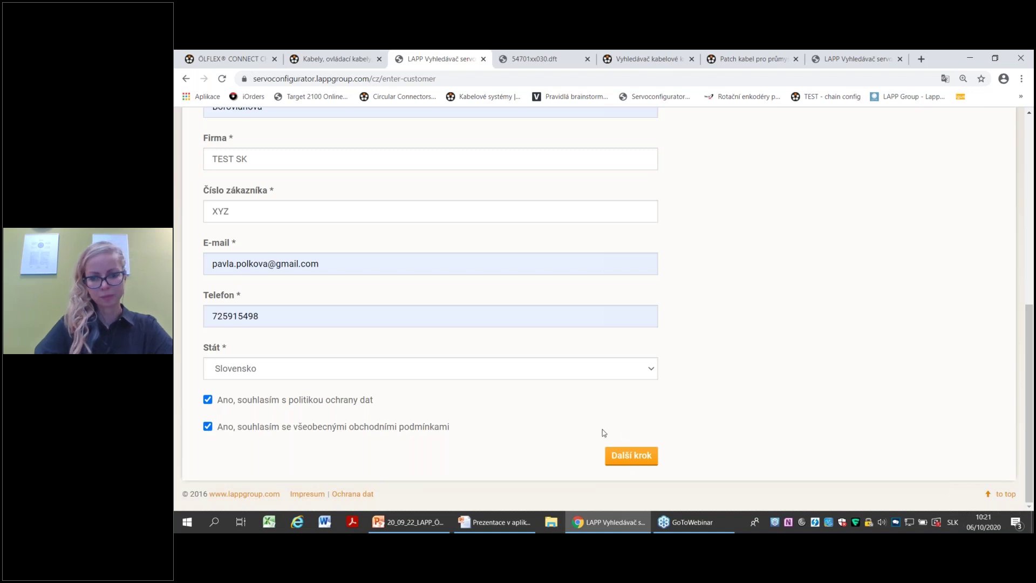
click(621, 457)
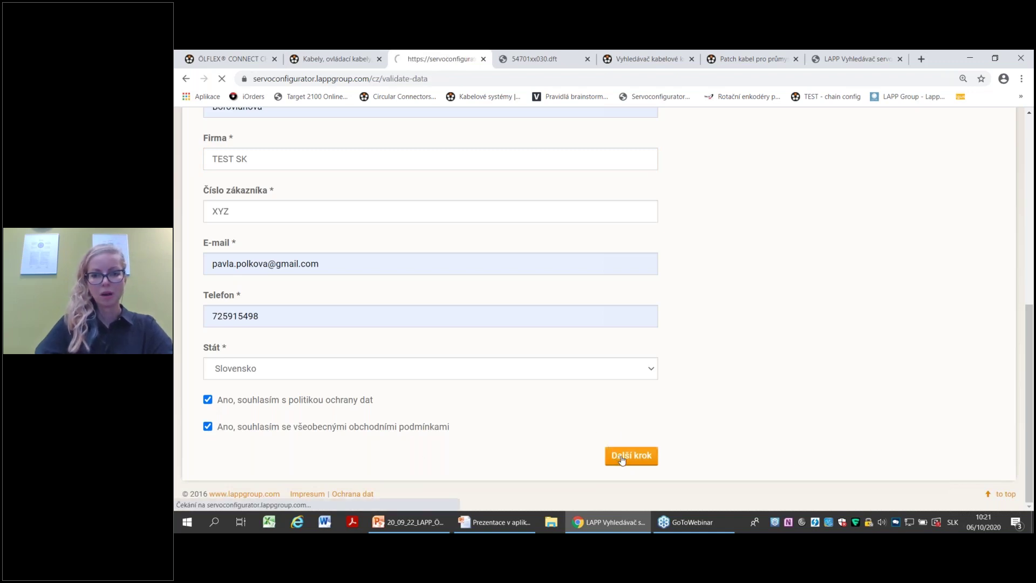
Add the message "Jedna sa iba o test :-) dakujem" to the inquiry and send it.
scroll(705, 376, down, 1)
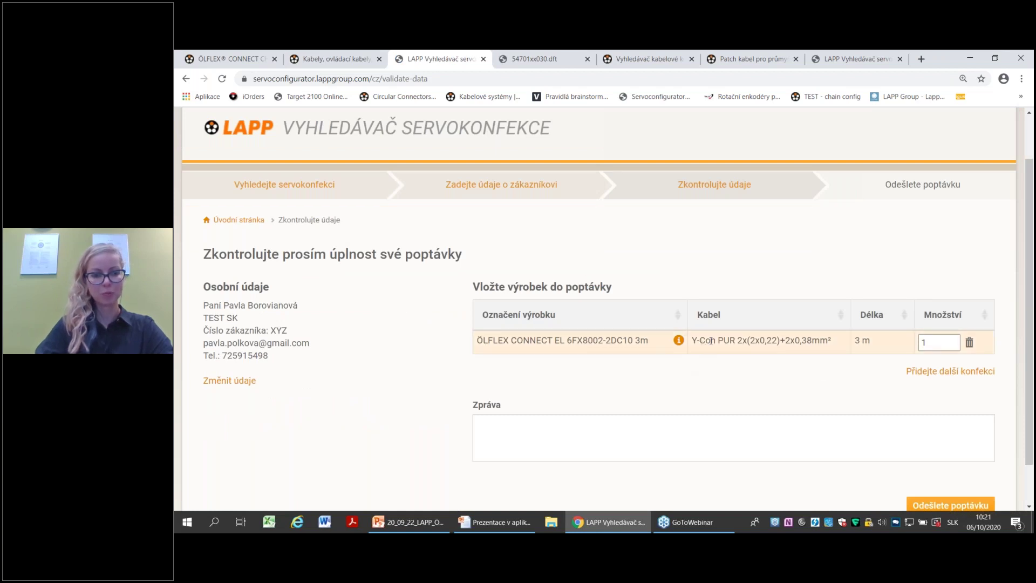
scroll(580, 371, down, 1)
click(567, 388)
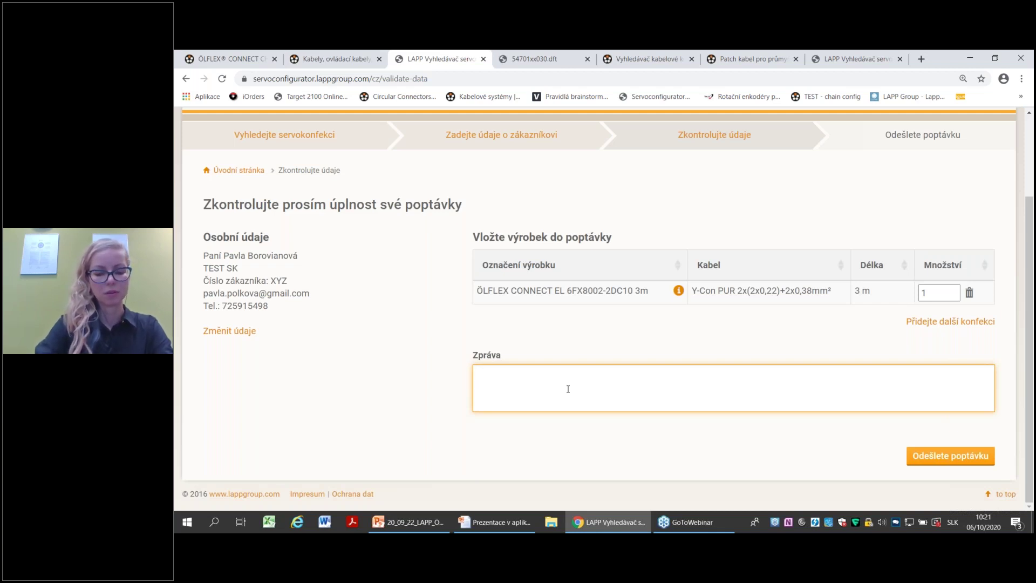
text(na sa i)
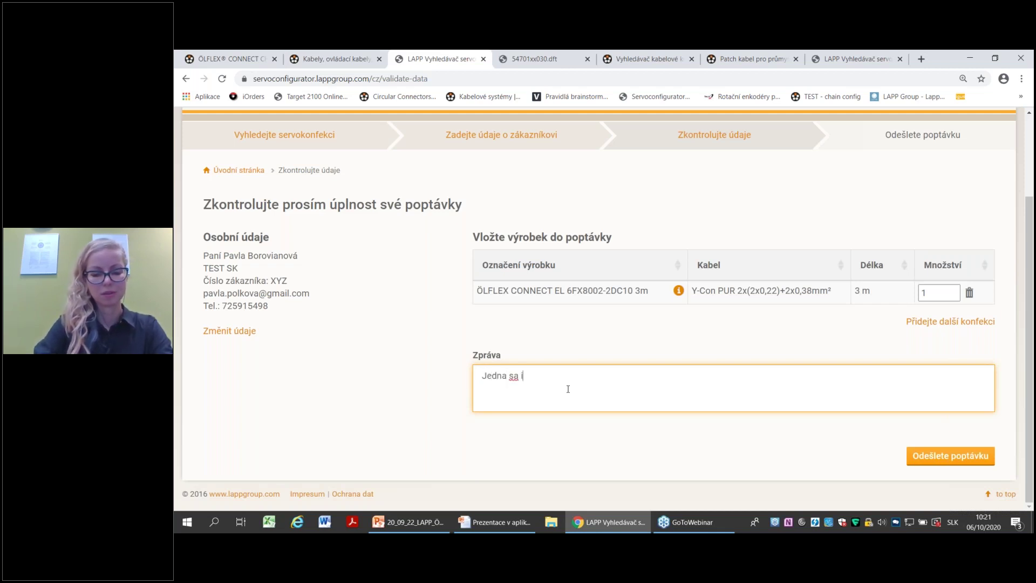
text(ba o test :-ä)
text( dakujem)
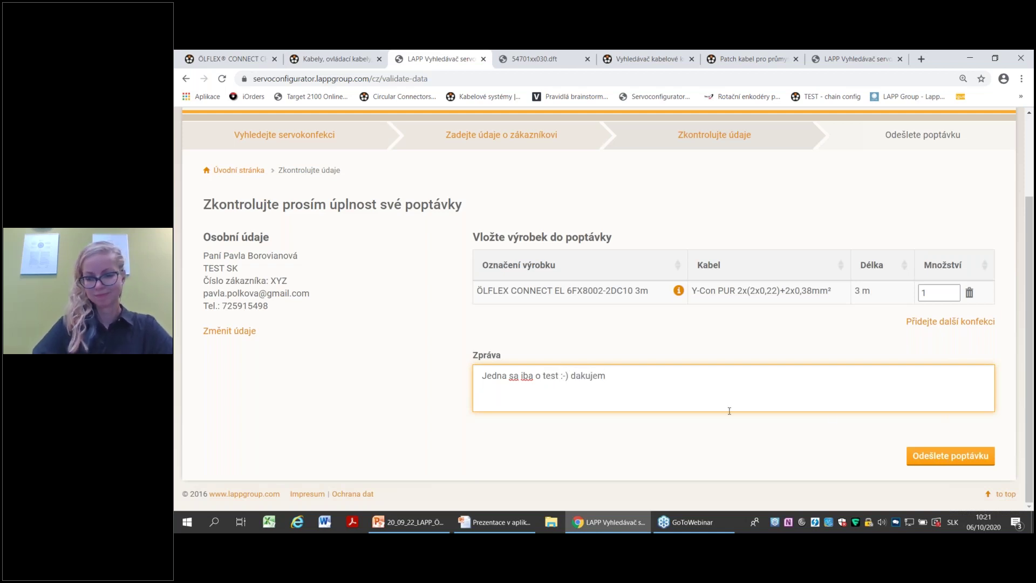
click(956, 462)
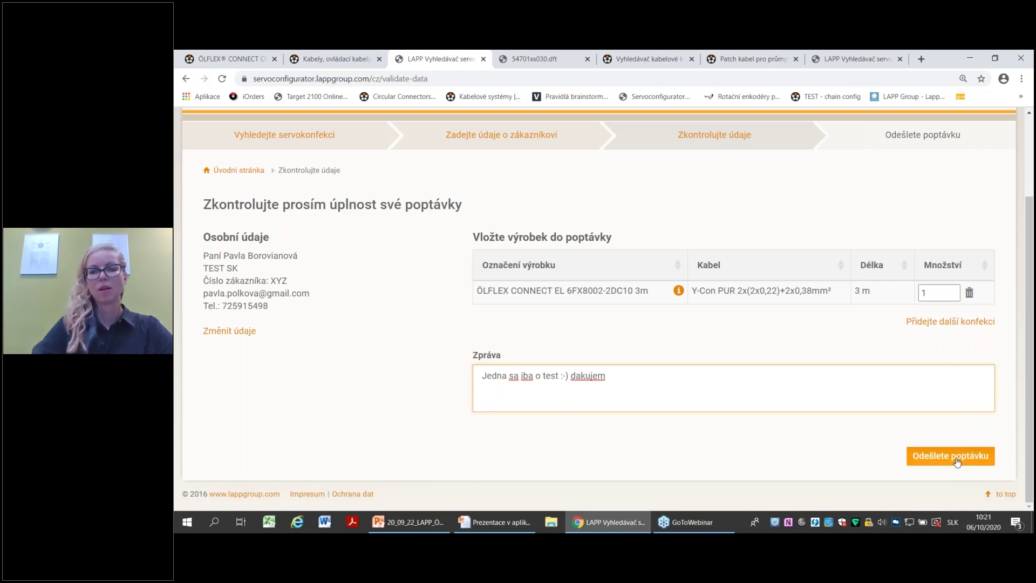
click(956, 462)
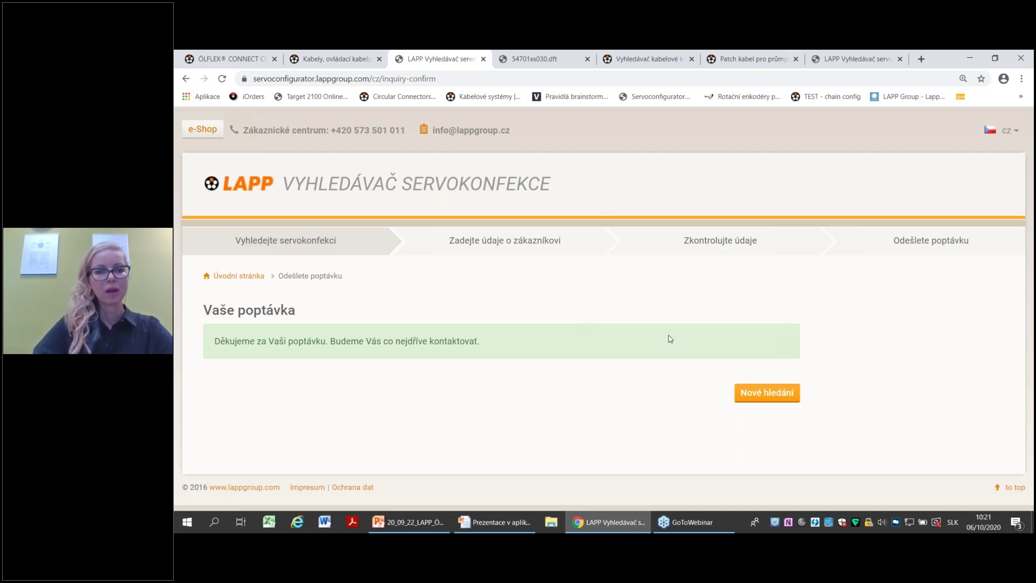
Return to the Lapp Czech website and open the Servokonfekce skladem page under the cable systems.
click(335, 58)
mouse_move(310, 214)
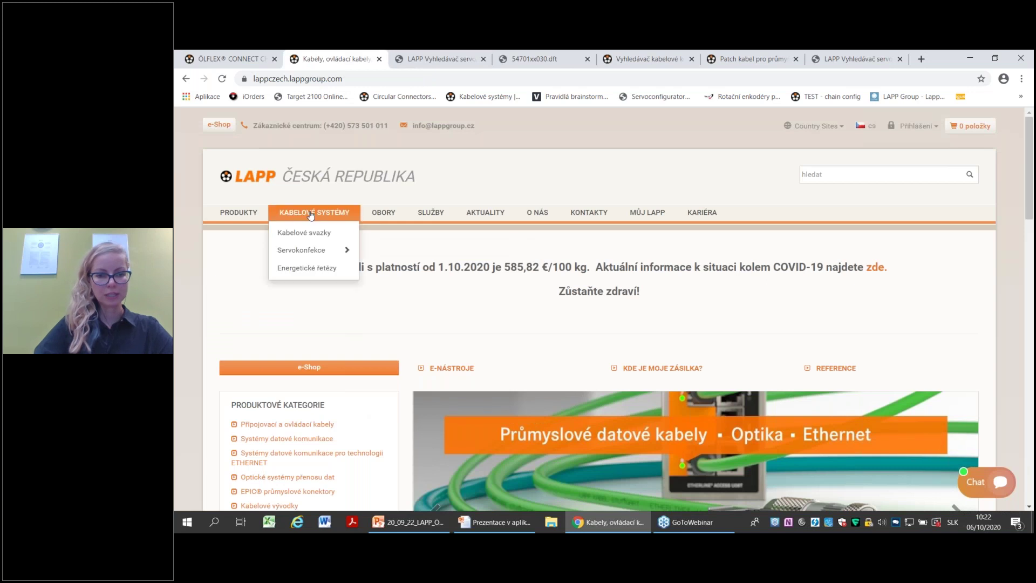
mouse_move(310, 256)
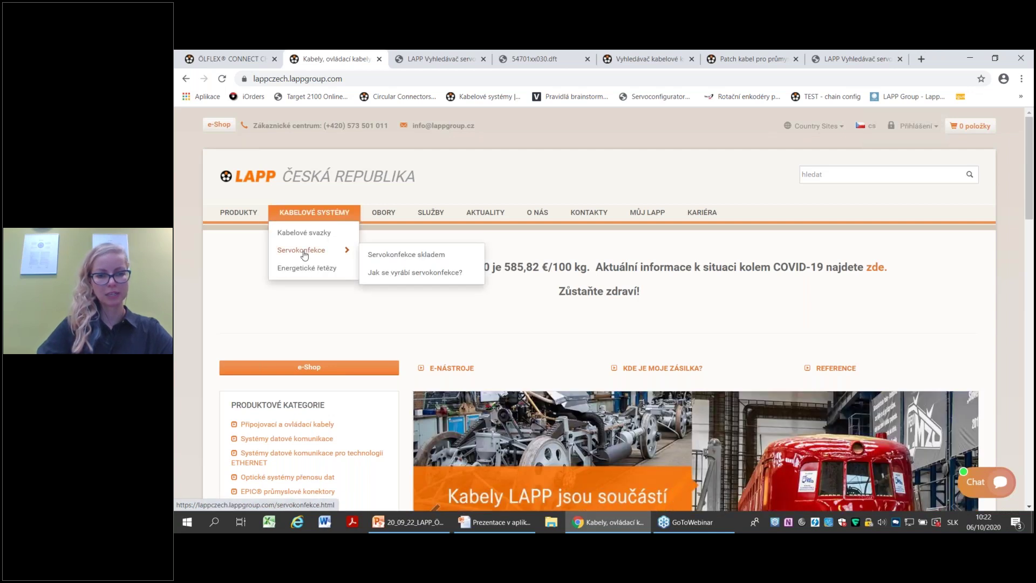
click(398, 260)
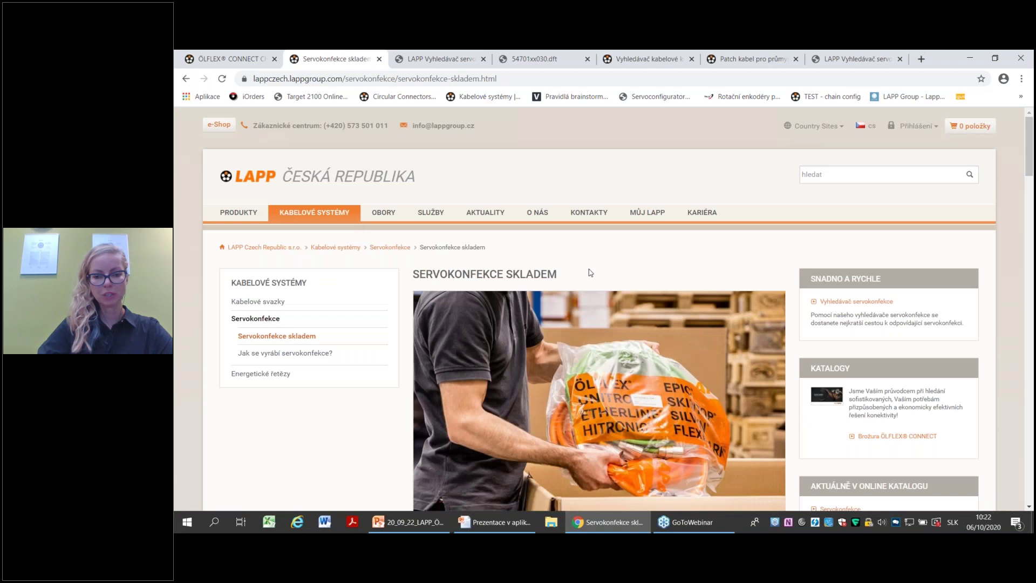
Examine the stocked servo assemblies, including the signal and power cable lists with their base prices.
scroll(588, 269, down, 12)
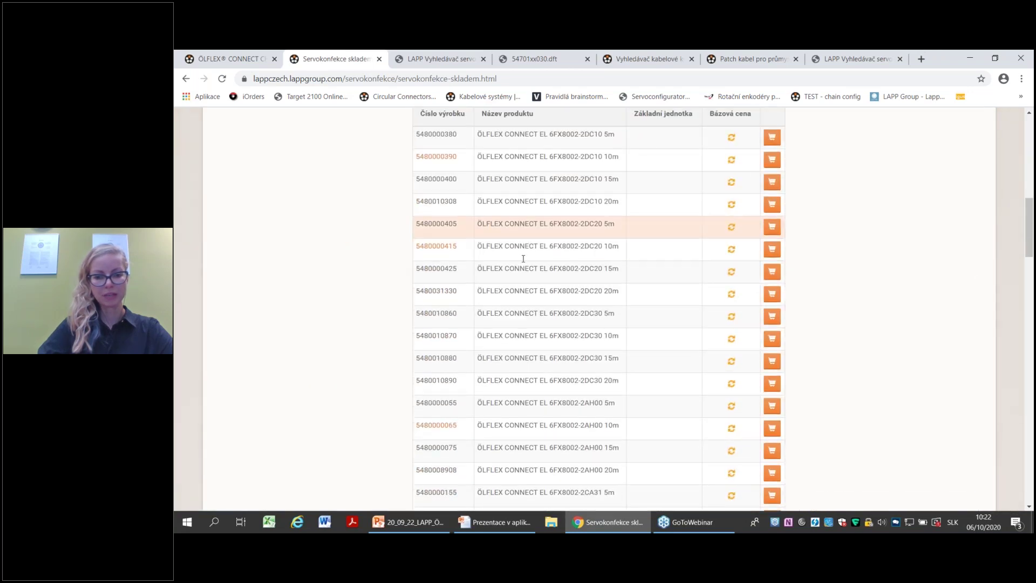
scroll(523, 258, down, 8)
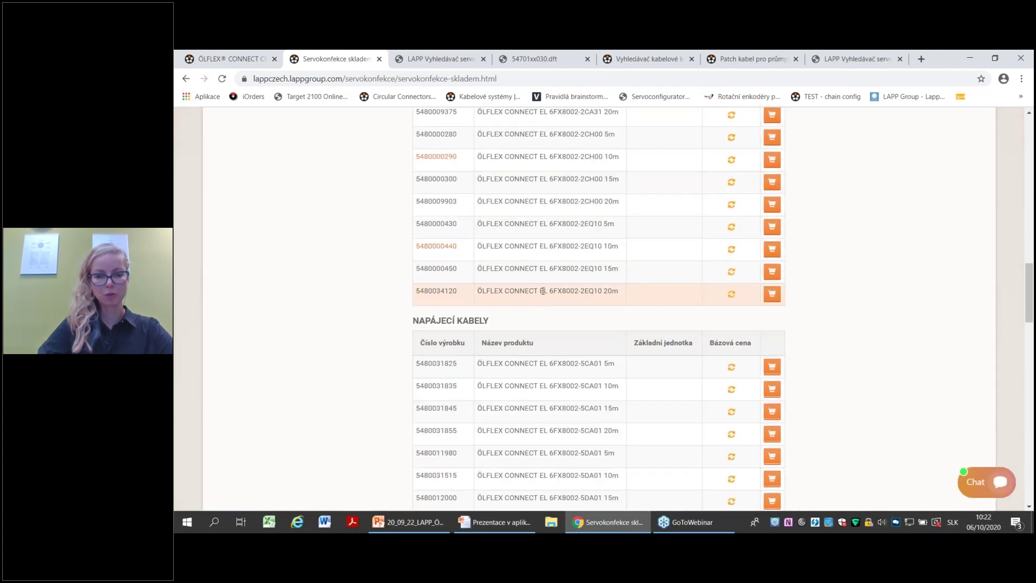
scroll(543, 291, down, 3)
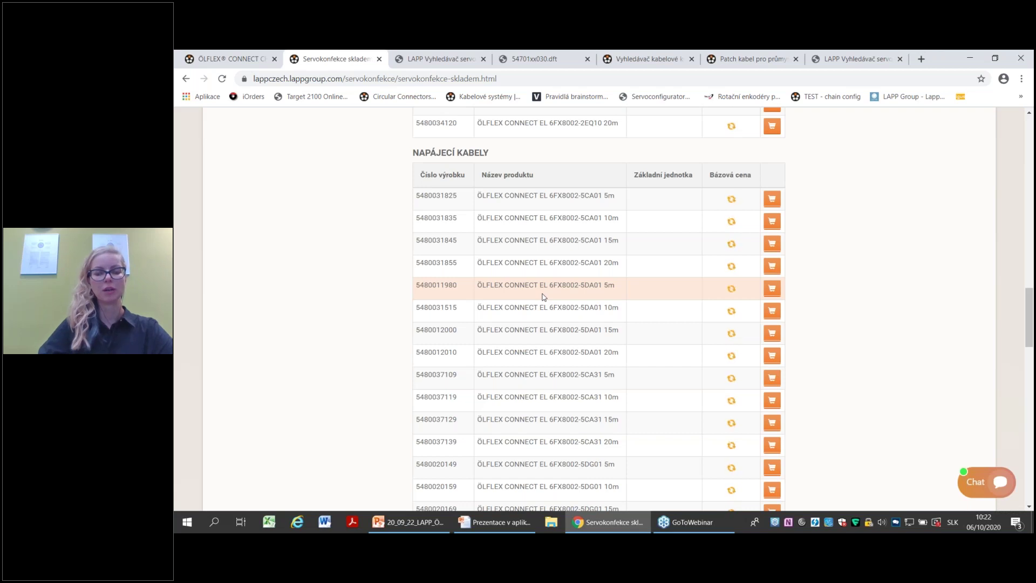
scroll(539, 298, up, 2)
scroll(538, 298, up, 6)
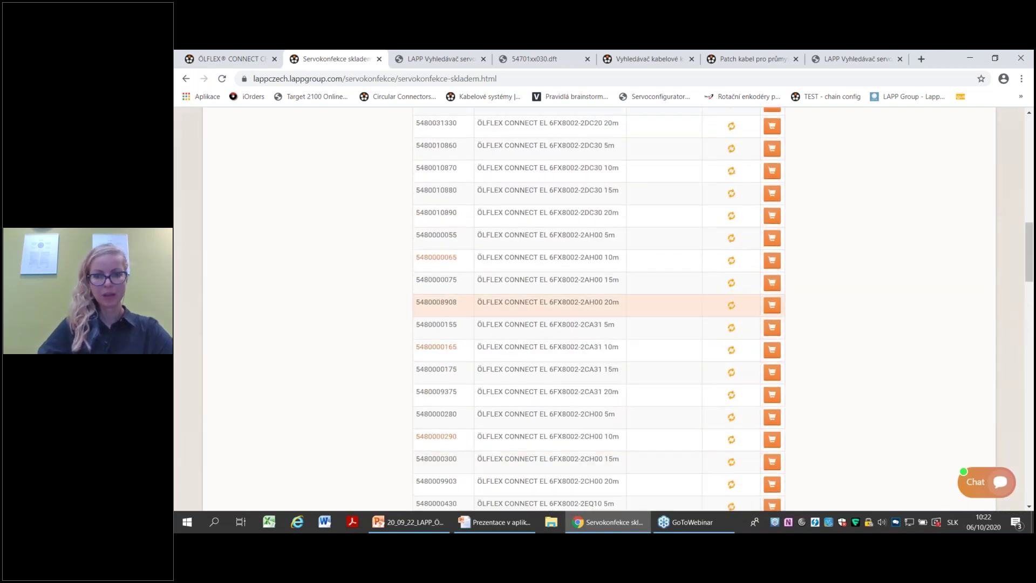
scroll(567, 264, up, 3)
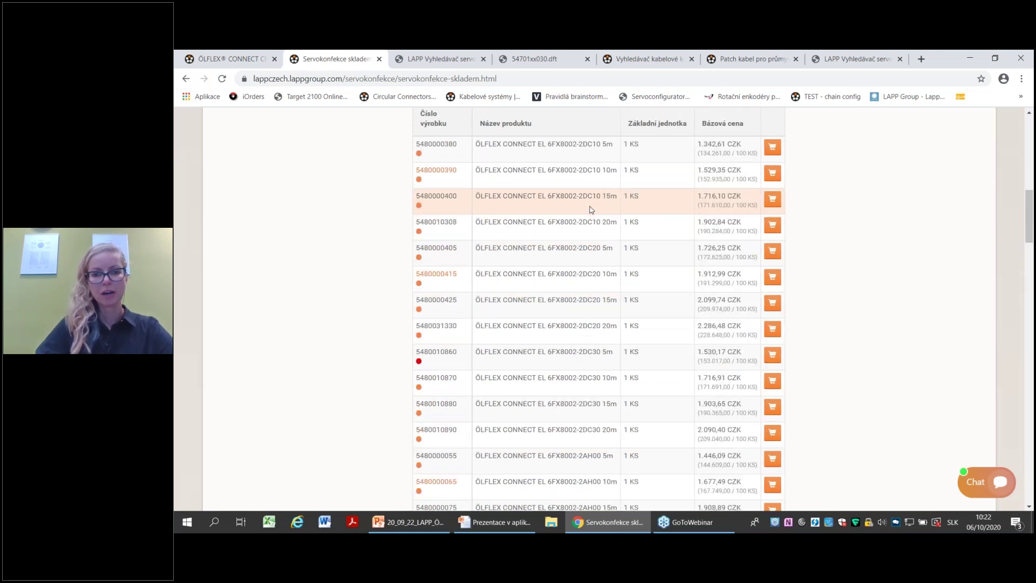
scroll(592, 210, down, 1)
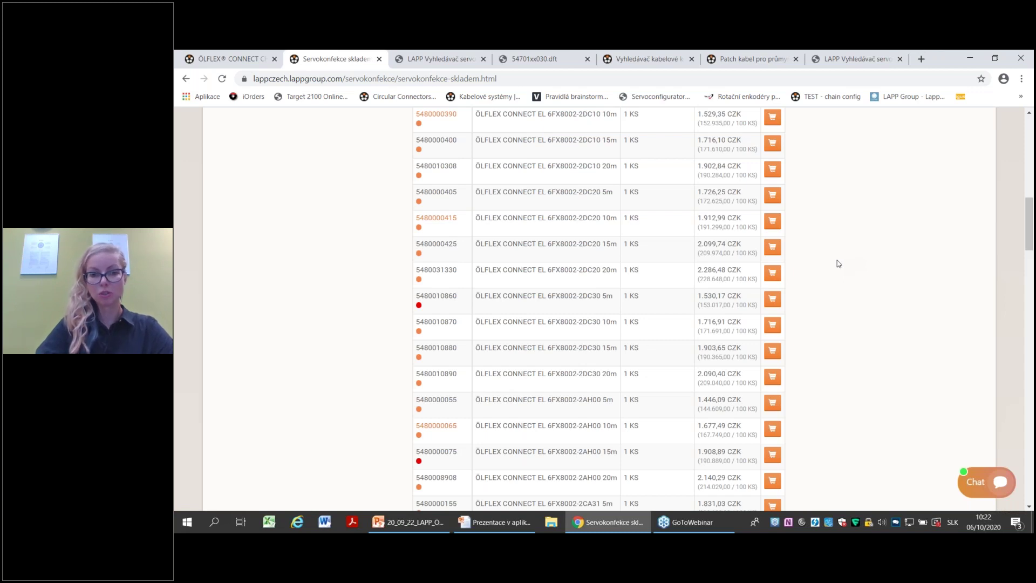
Switch to the PowerPoint slide show and advance to the ÖLFLEX CONNECT Chain configurator slide with its heading.
click(246, 60)
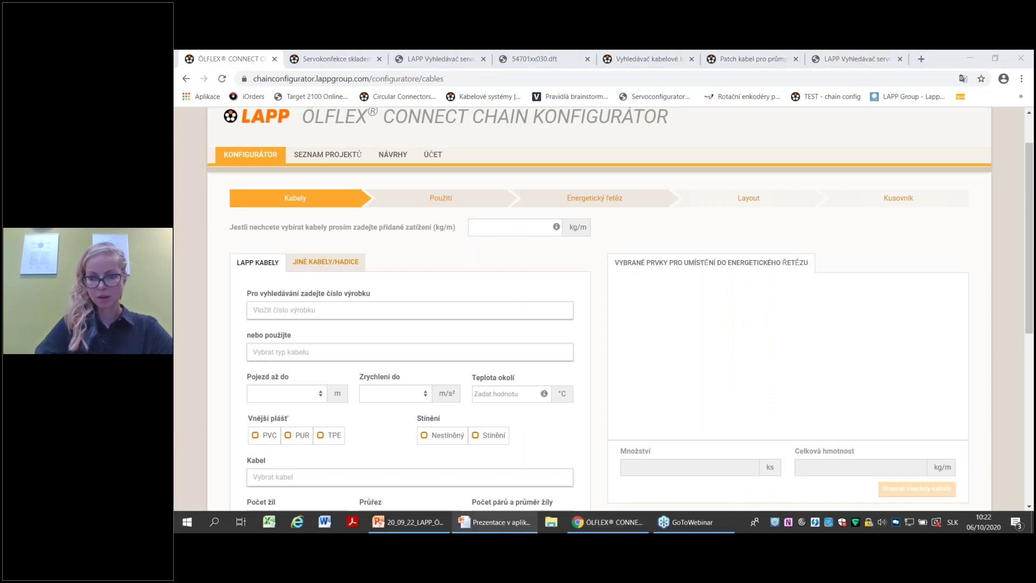
mouse_move(495, 522)
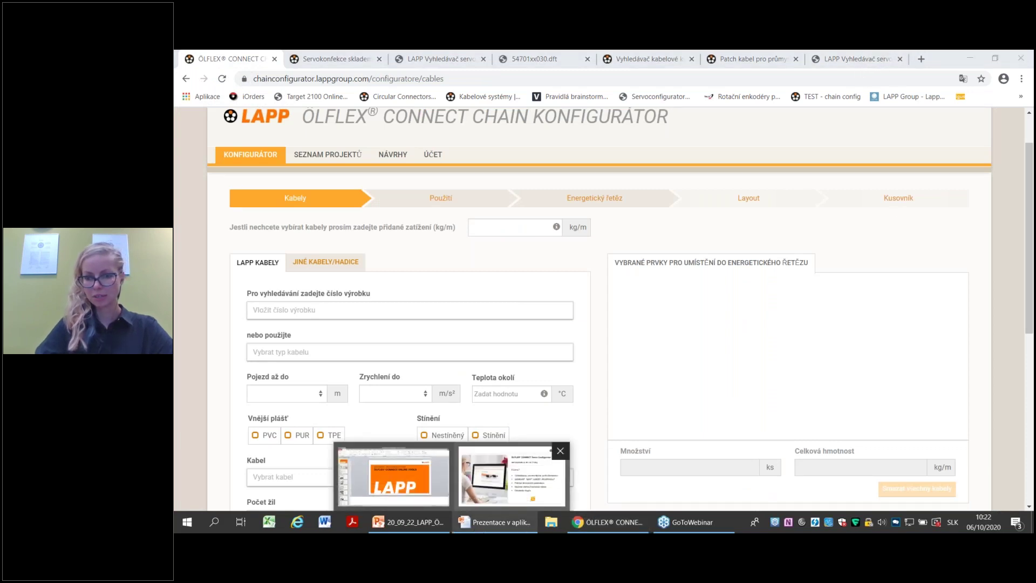
click(495, 524)
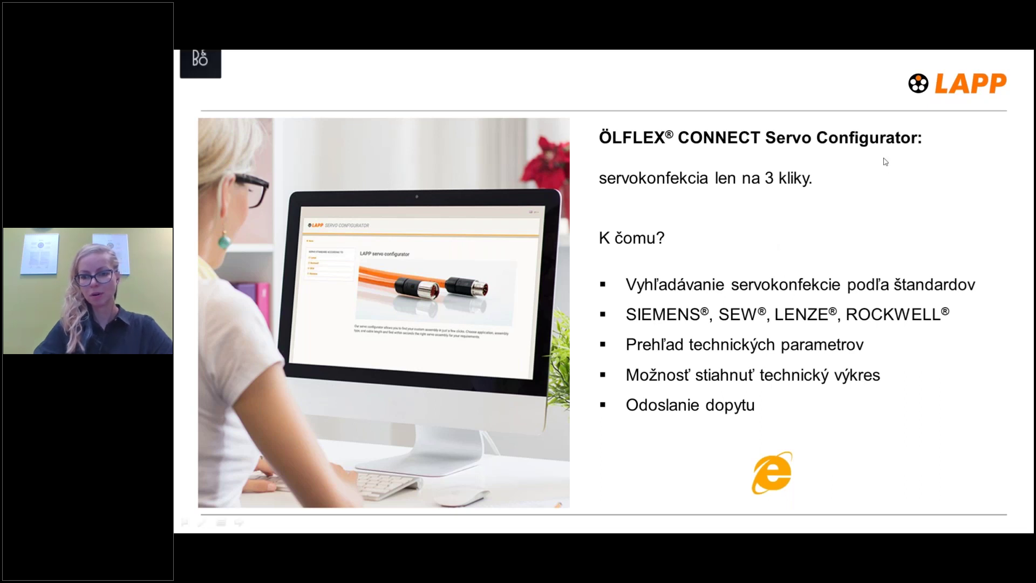
click(731, 242)
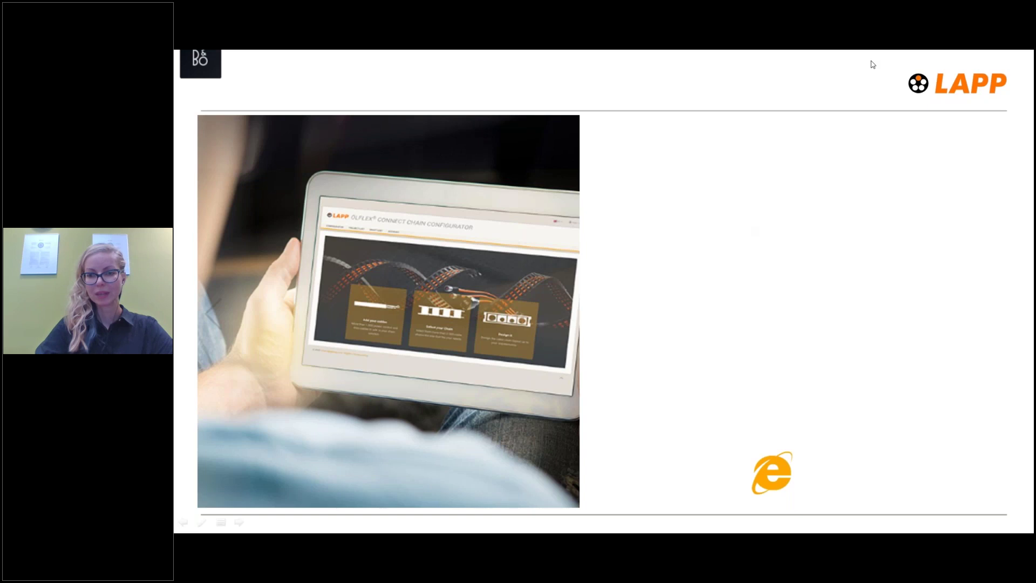
click(698, 341)
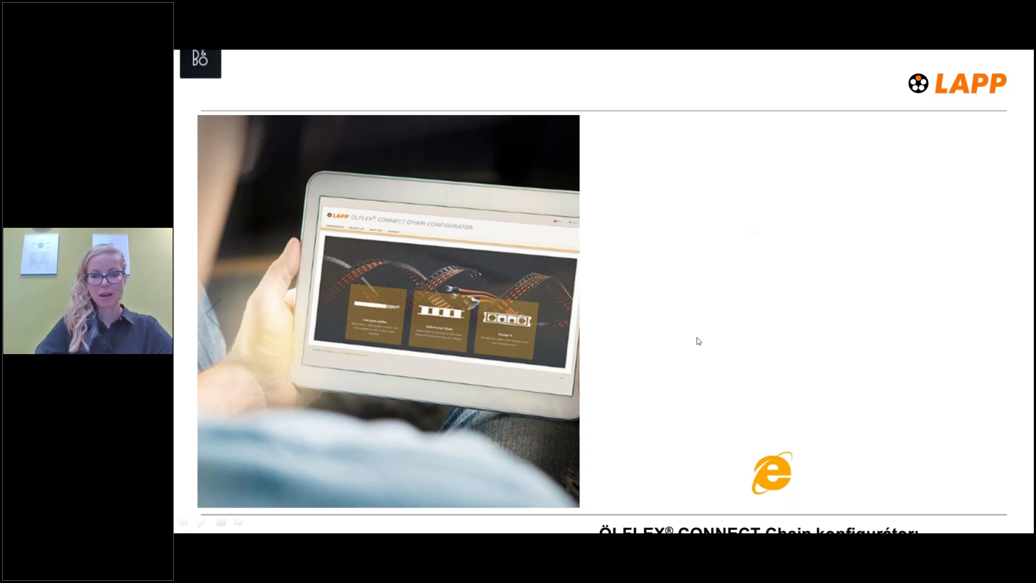
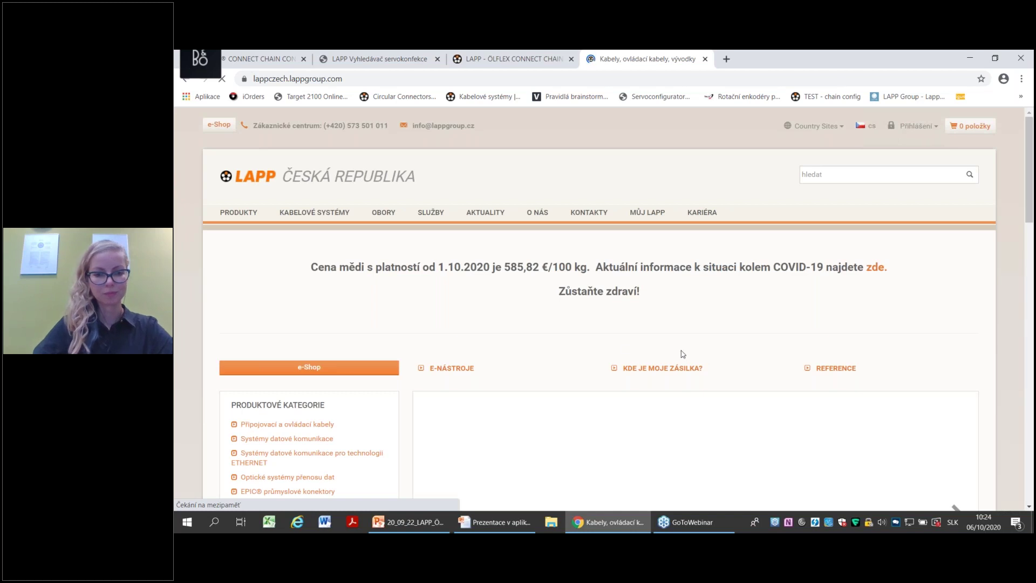
Open the Energetické řetězy page on the Lapp Czech website and bring the ÖLFLEX CONNECT Chain configurator section into view.
mouse_move(255, 218)
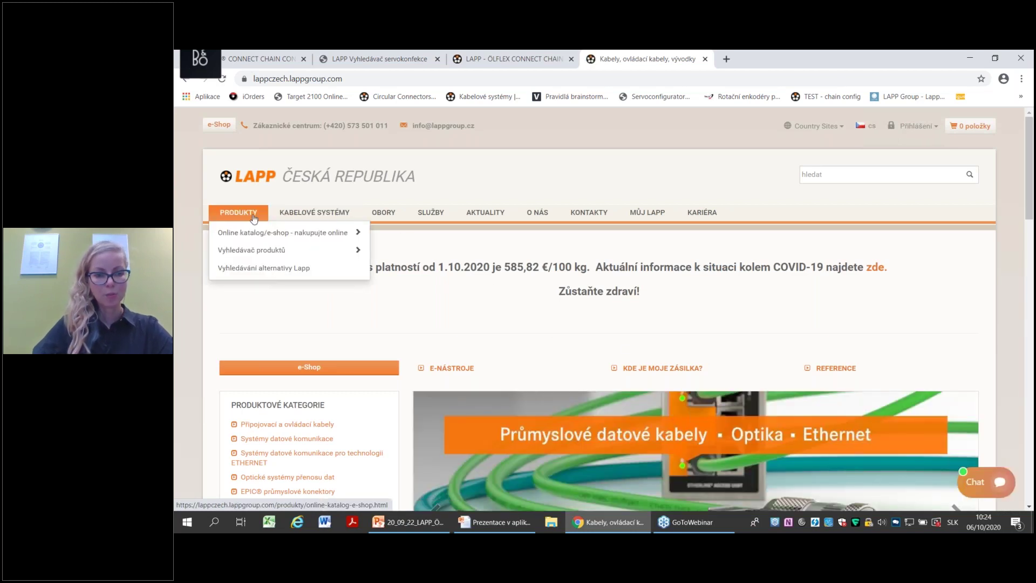
mouse_move(257, 250)
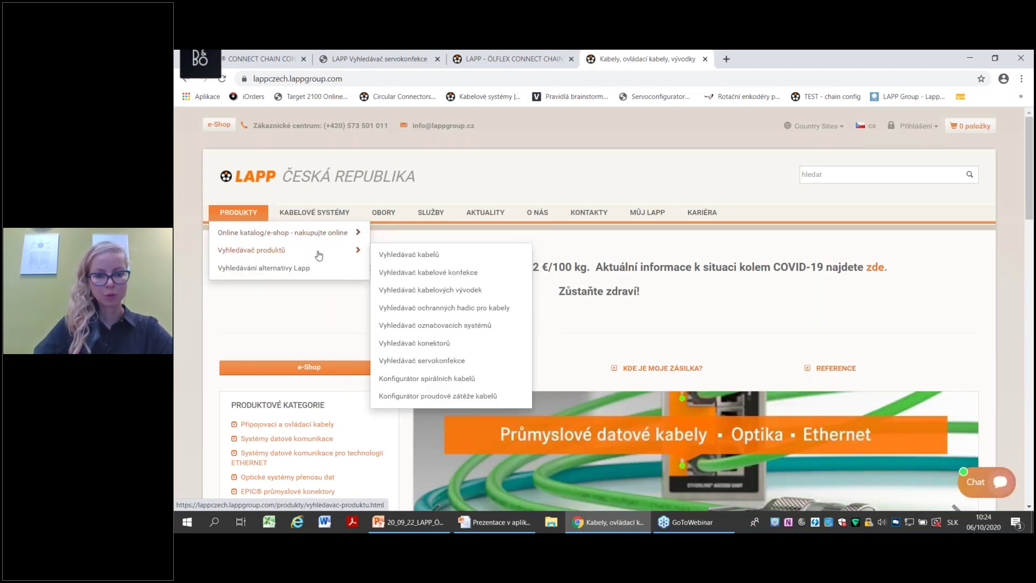
mouse_move(295, 212)
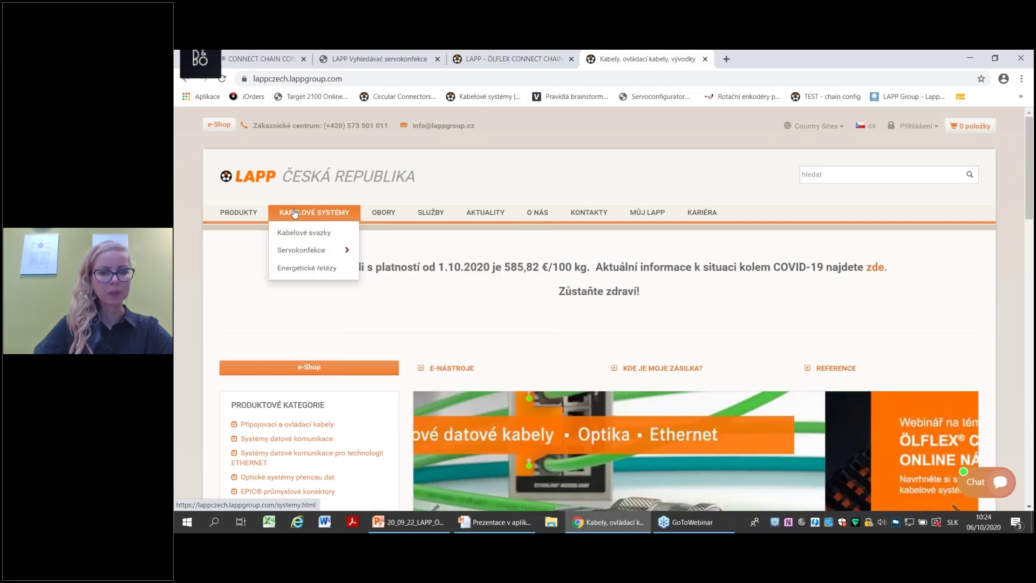
click(300, 269)
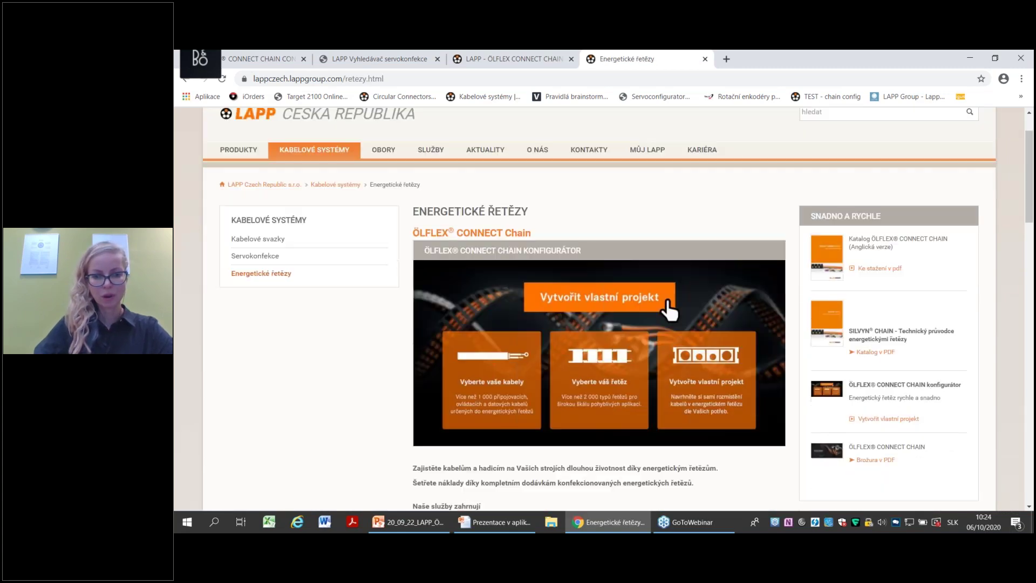
scroll(596, 224, down, 1)
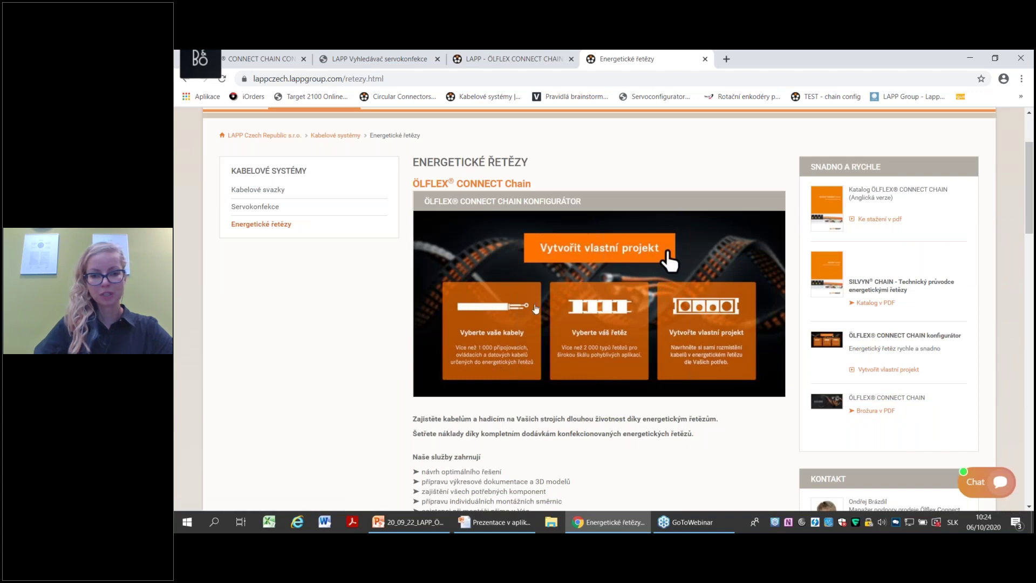
Open the ÖLFLEX CONNECT Chain configurator from the Energetické řetězy page and look through its list of available languages.
scroll(588, 323, up, 2)
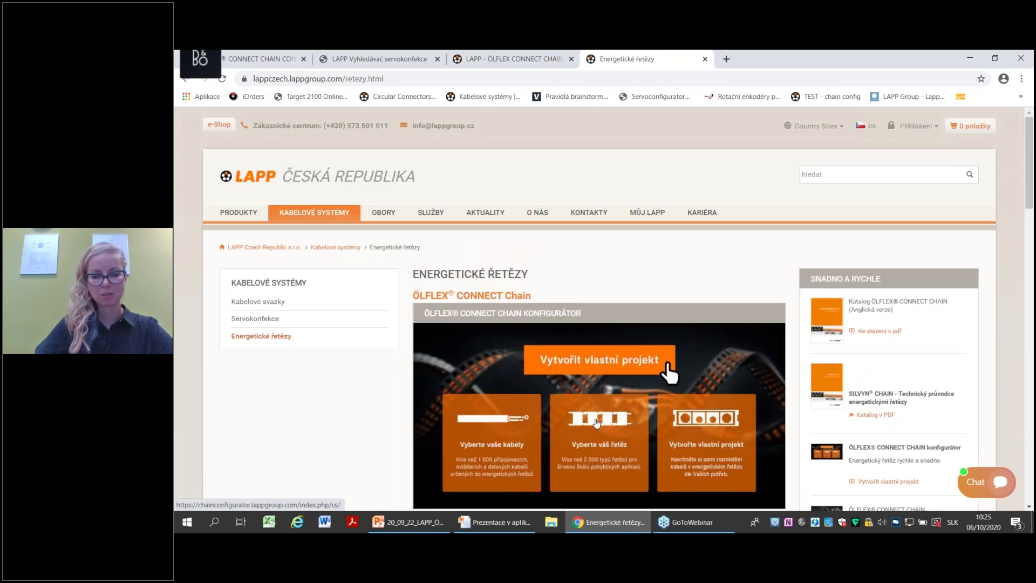
click(597, 423)
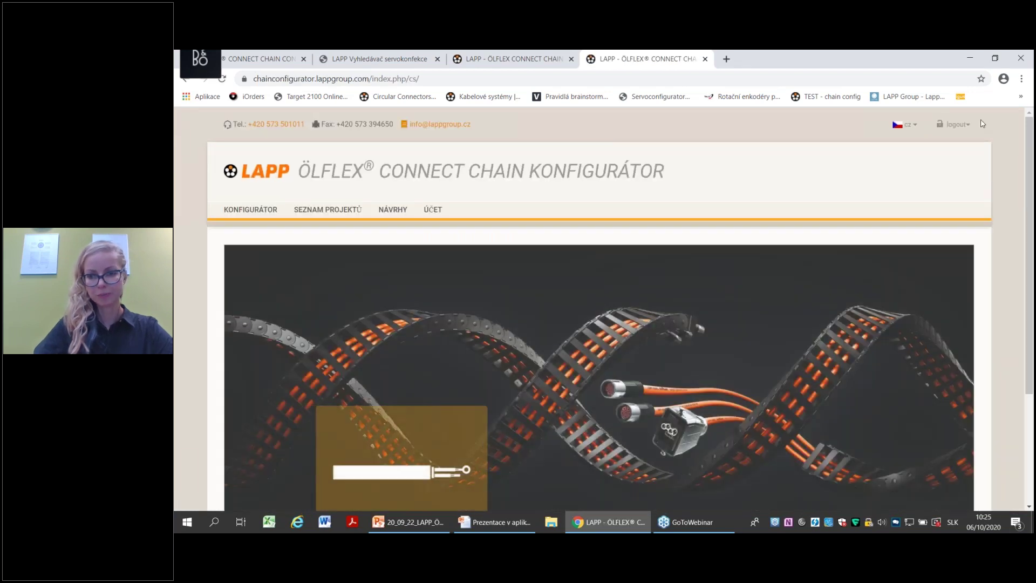
click(907, 125)
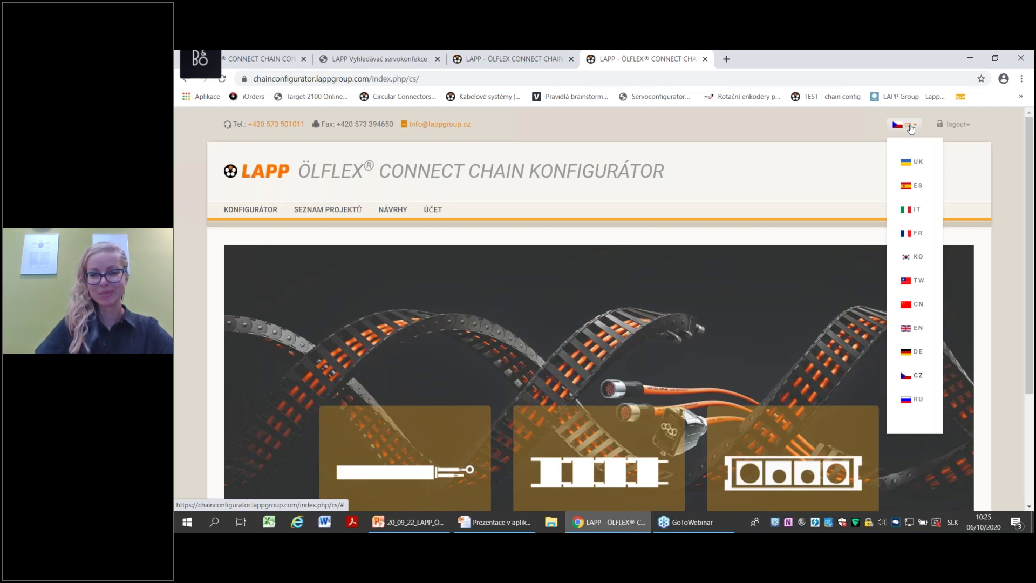
click(910, 126)
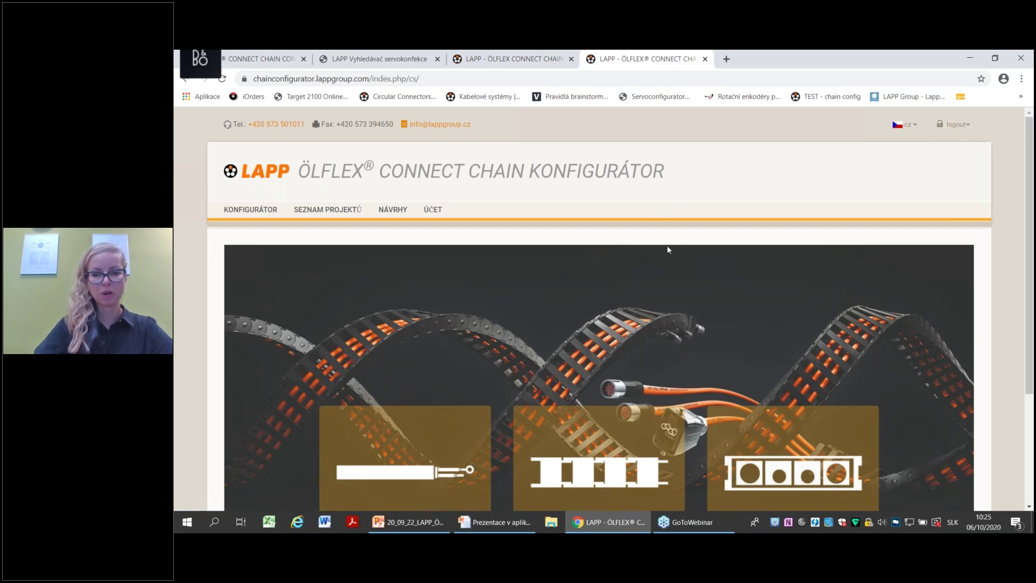
Start the configurator at its cable selection stage and switch the interface language to Czech.
click(587, 436)
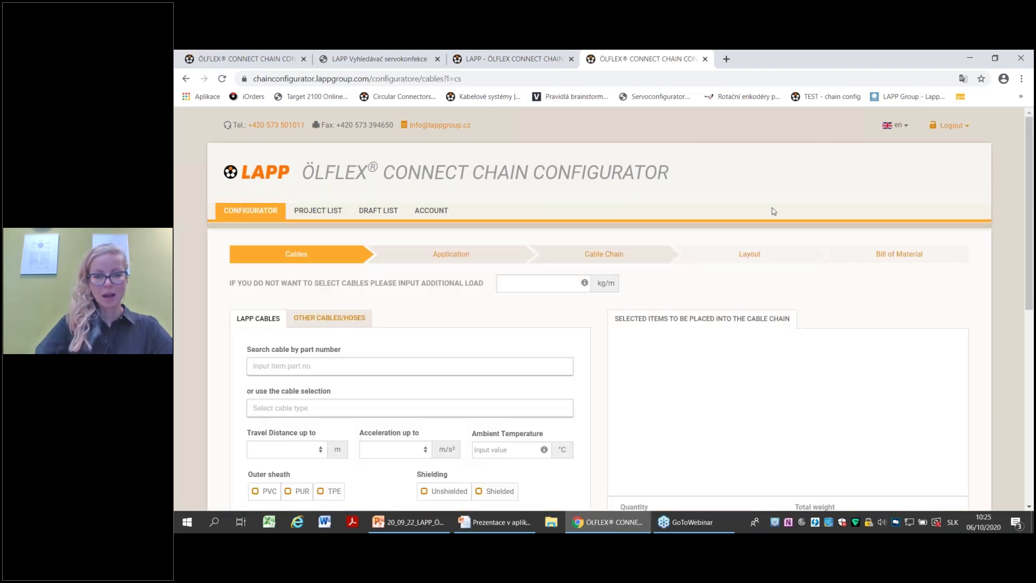
click(908, 132)
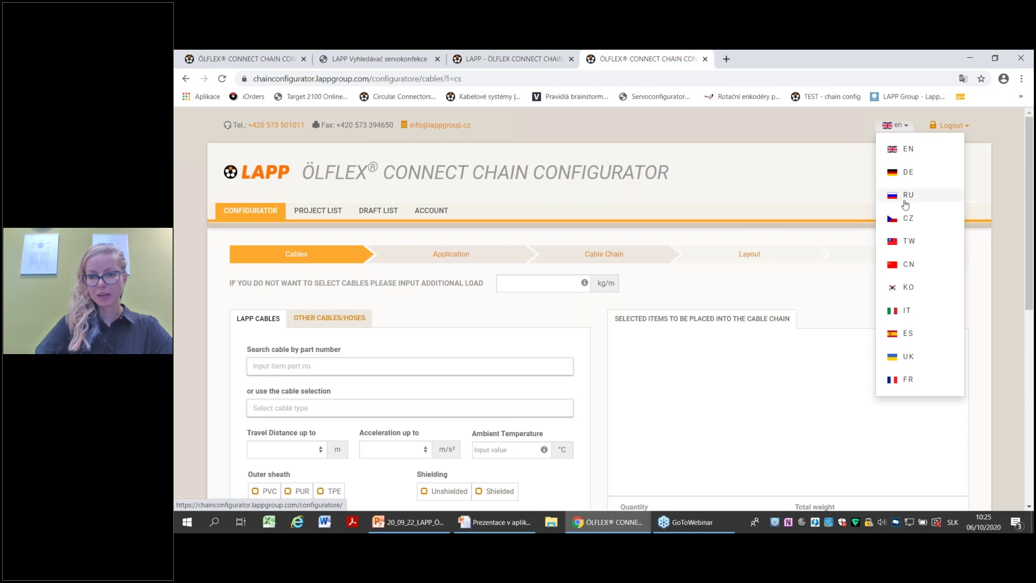
click(909, 220)
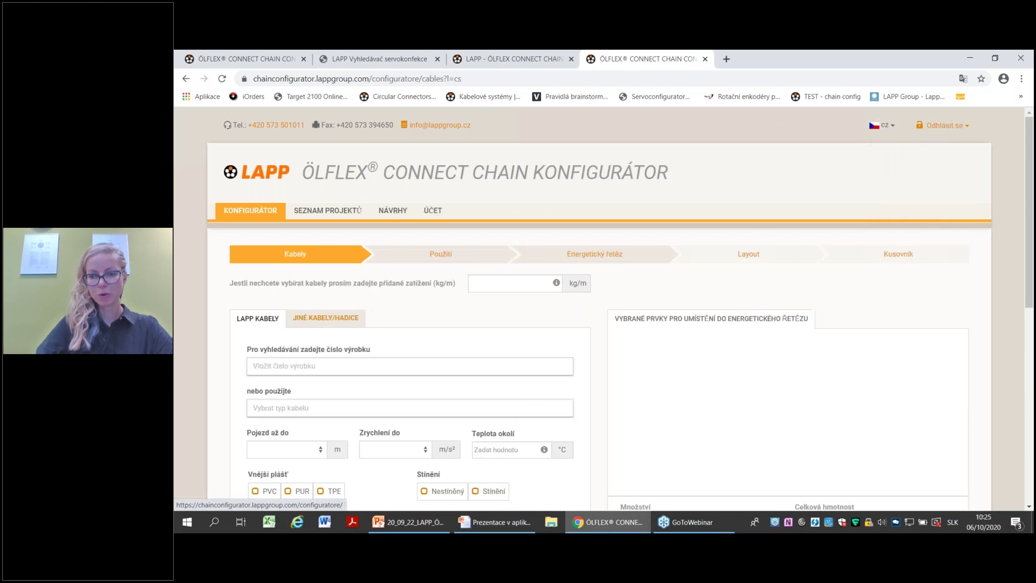
Minimize the browser and presentation windows and open the Pohyblivá aplikácia_príklad Word document from the desktop.
click(967, 61)
key(Escape)
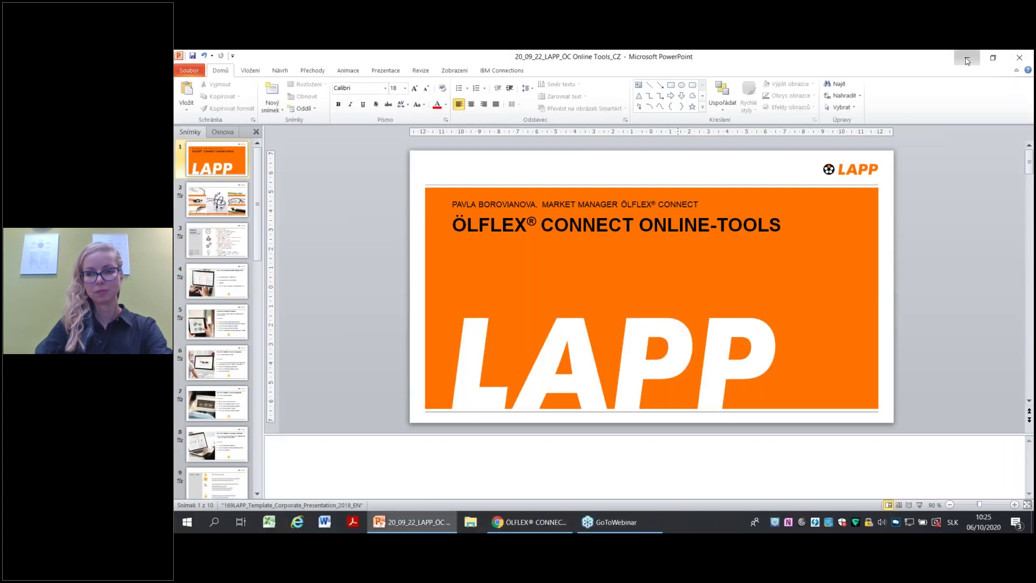
click(971, 54)
click(419, 270)
double_click(418, 270)
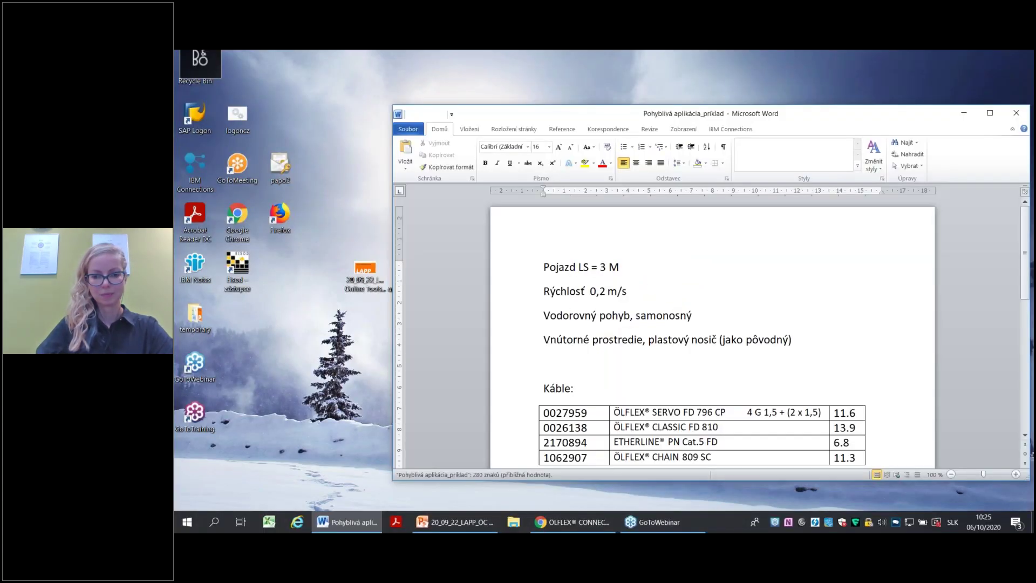
Examine the application requirements in the Word document, highlighting the Pojazd line and continuing through the cable table, weight and bending radius.
scroll(805, 295, down, 1)
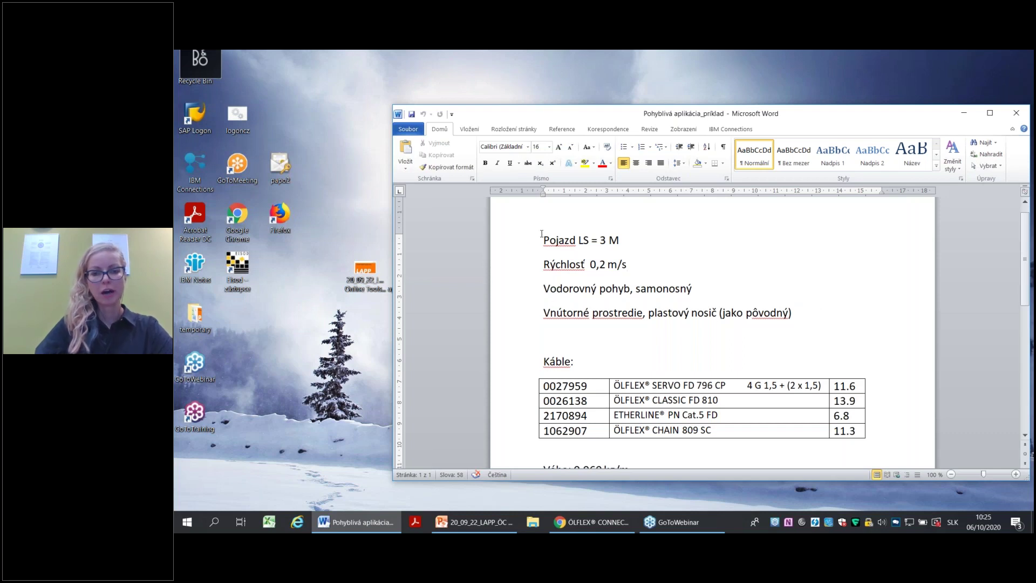
drag(542, 240, 631, 248)
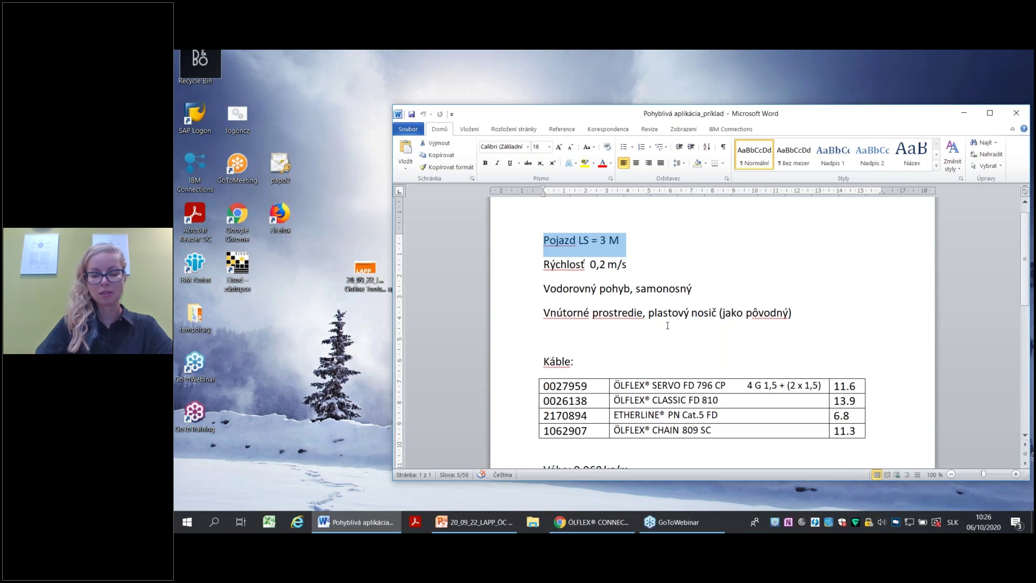
click(971, 335)
scroll(971, 336, down, 2)
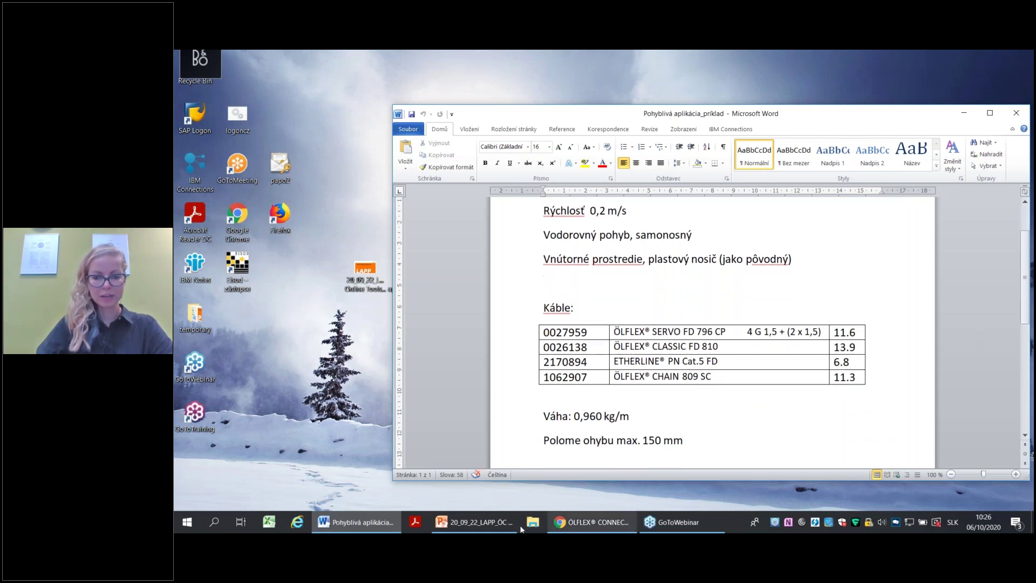
mouse_move(507, 527)
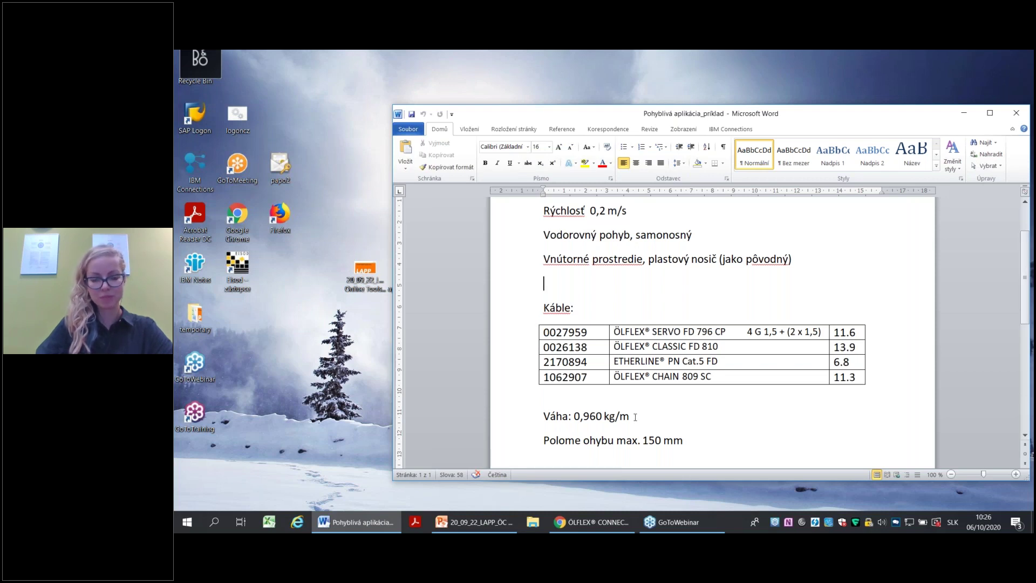
Highlight the Váha line briefly and correct the misspelled word "Polome" to "Polomer" in the bending radius line.
drag(638, 418, 550, 421)
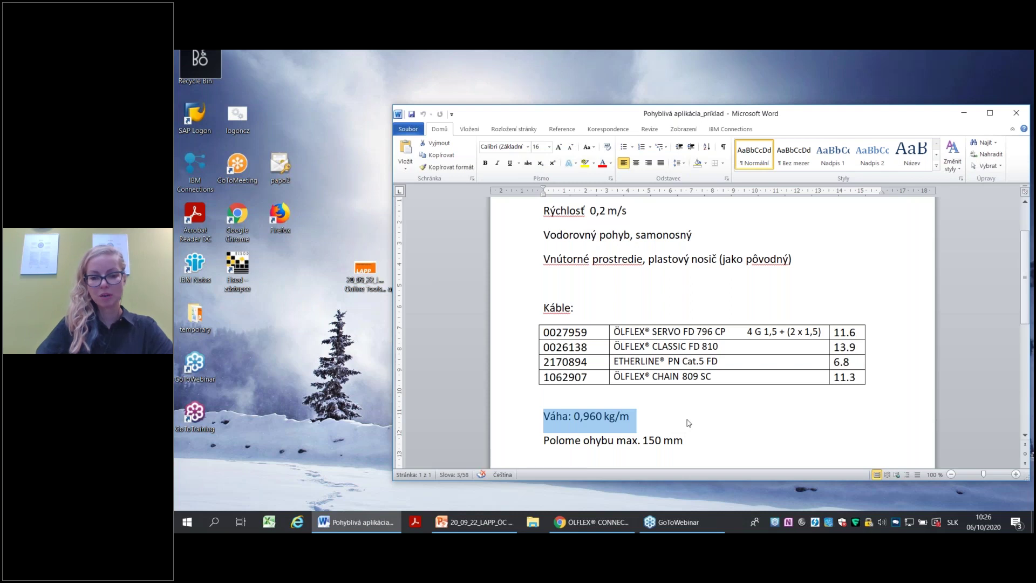
click(689, 422)
click(577, 440)
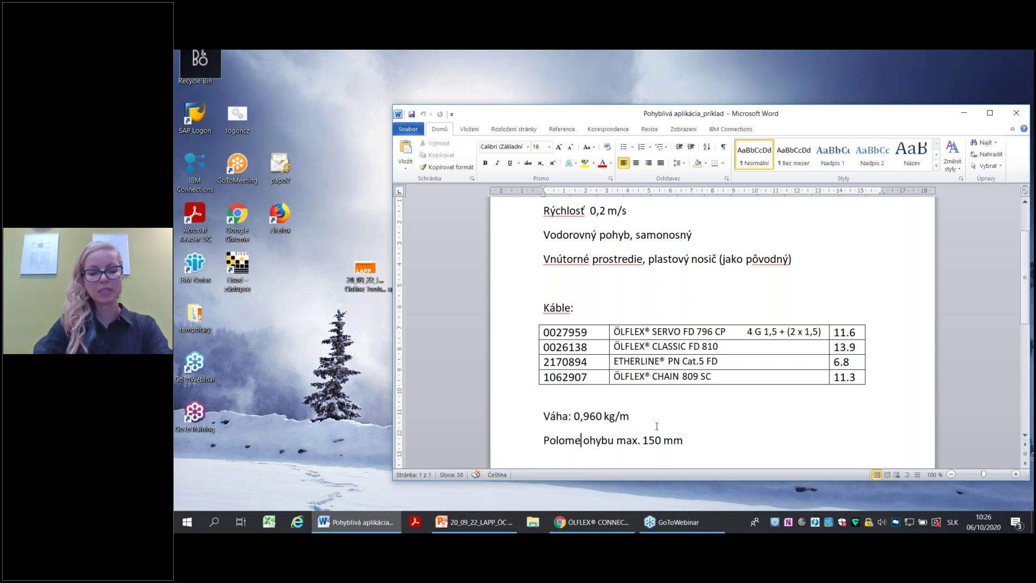
text(r)
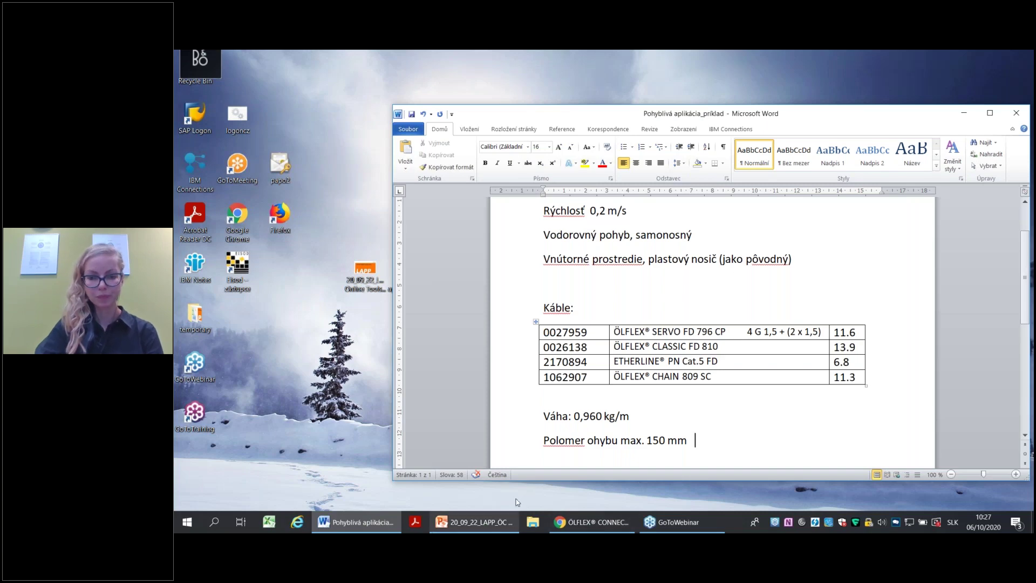
Snap the Word document to the right half of the screen and return to the chain configurator's part number search in a maximized Chrome window.
drag(808, 121, 1033, 189)
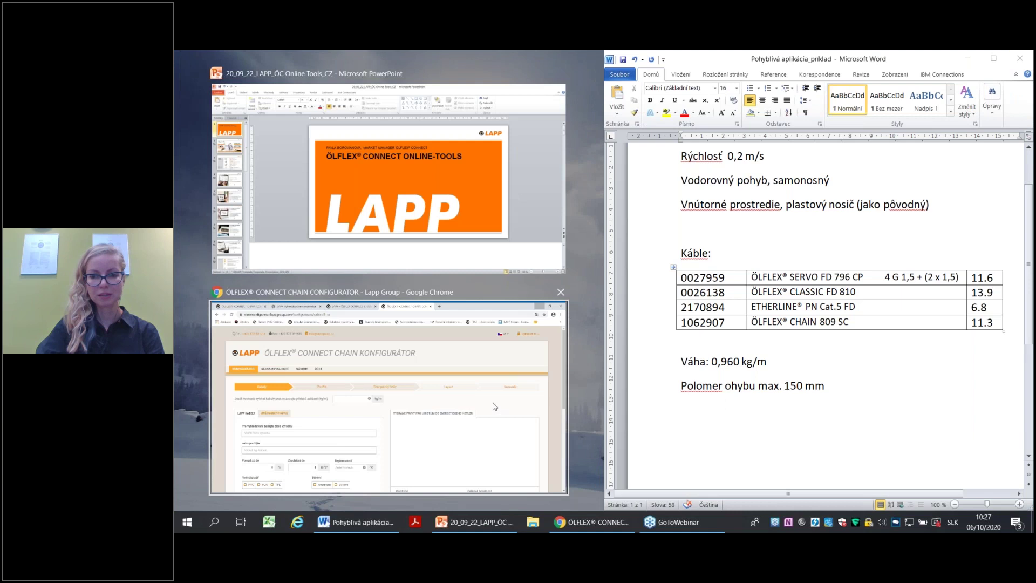
click(495, 407)
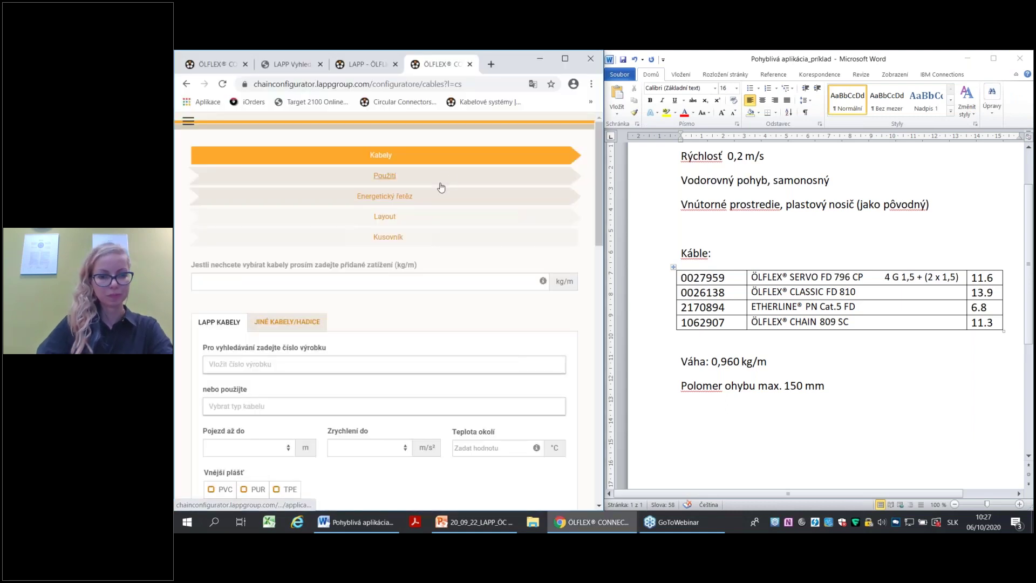
double_click(553, 52)
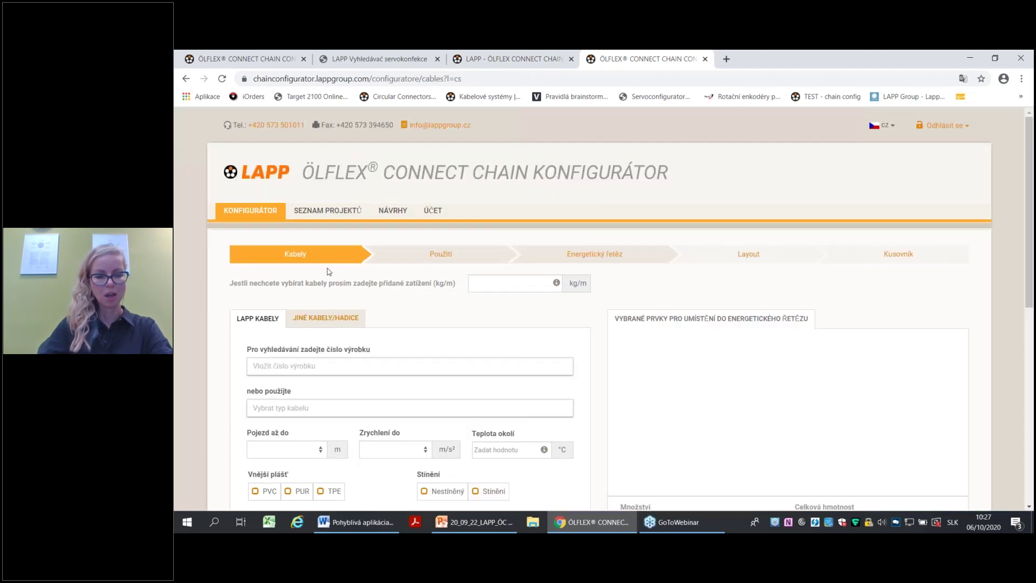
scroll(329, 272, down, 1)
click(330, 312)
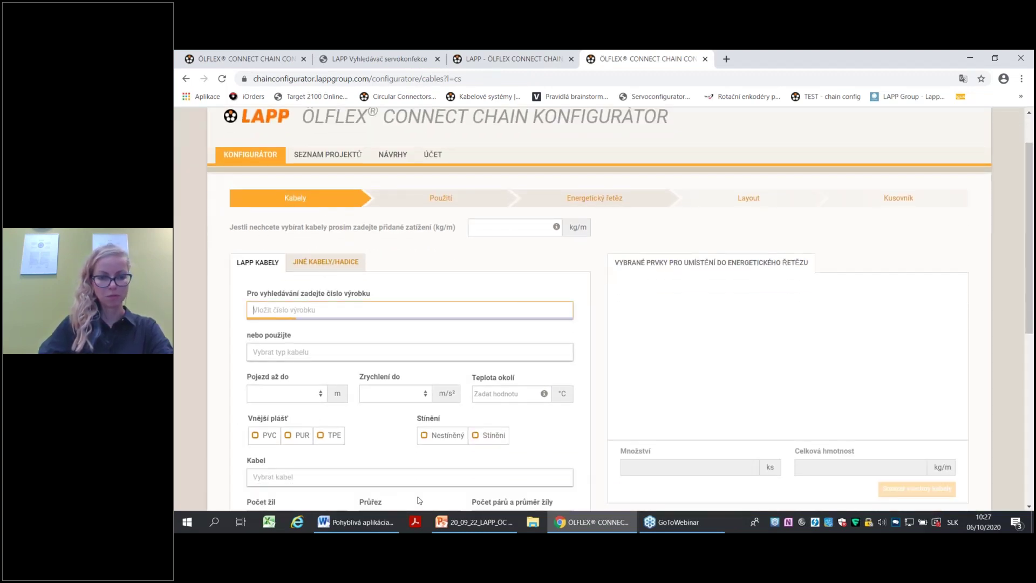
Copy part number 0027959 from the Word cable table and use it to select the ÖLFLEX SERVO FD 796CP 4G1,5+(2x1,5) cable in the configurator.
click(365, 526)
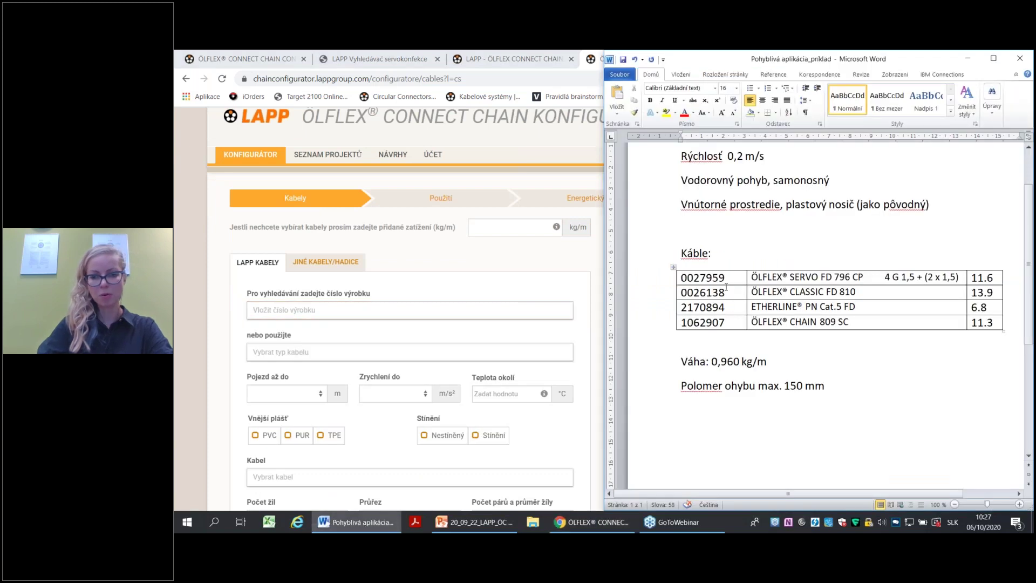
drag(727, 278, 664, 271)
key(ctrl+c)
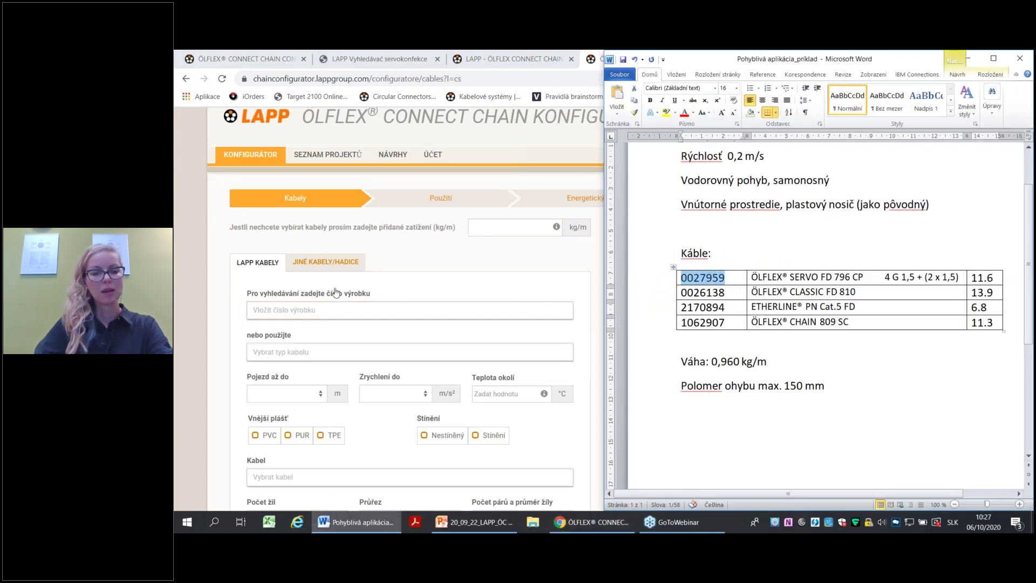
click(307, 310)
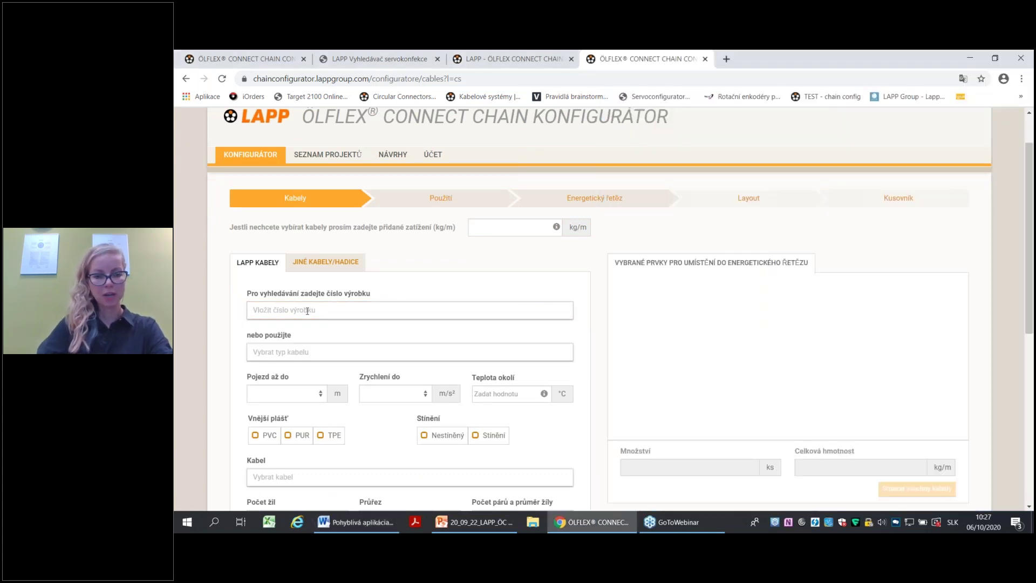
click(308, 311)
key(ctrl+v)
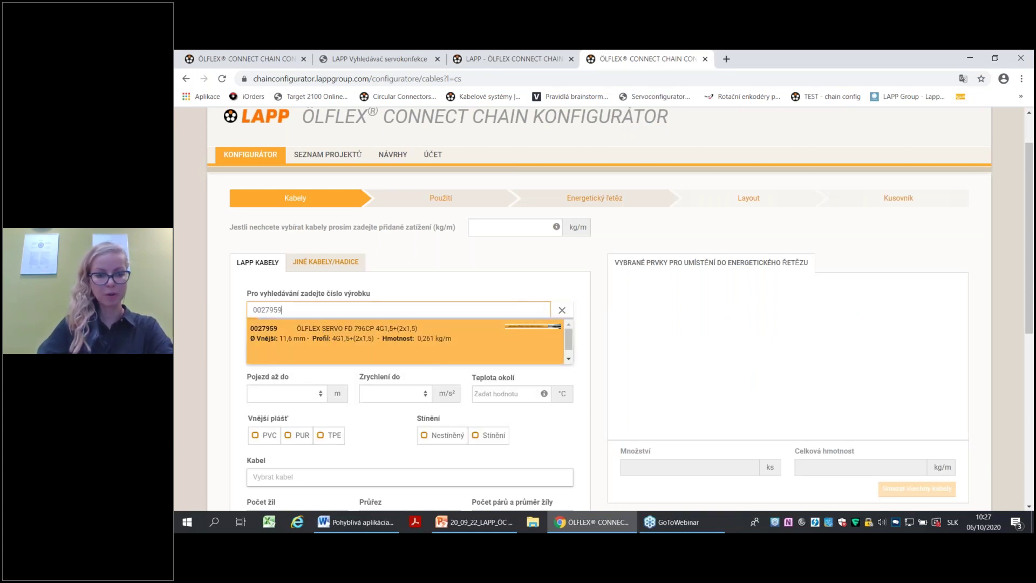
click(325, 335)
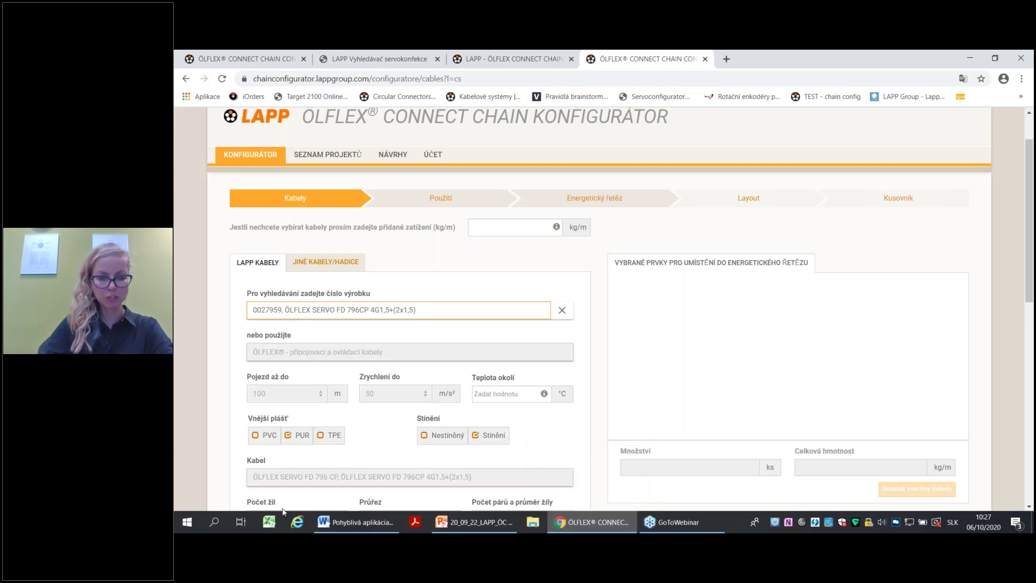
Set the cable overhang to 1 m at both the fixed and moving ends and add one piece to the chain items.
scroll(411, 348, down, 1)
scroll(412, 348, down, 3)
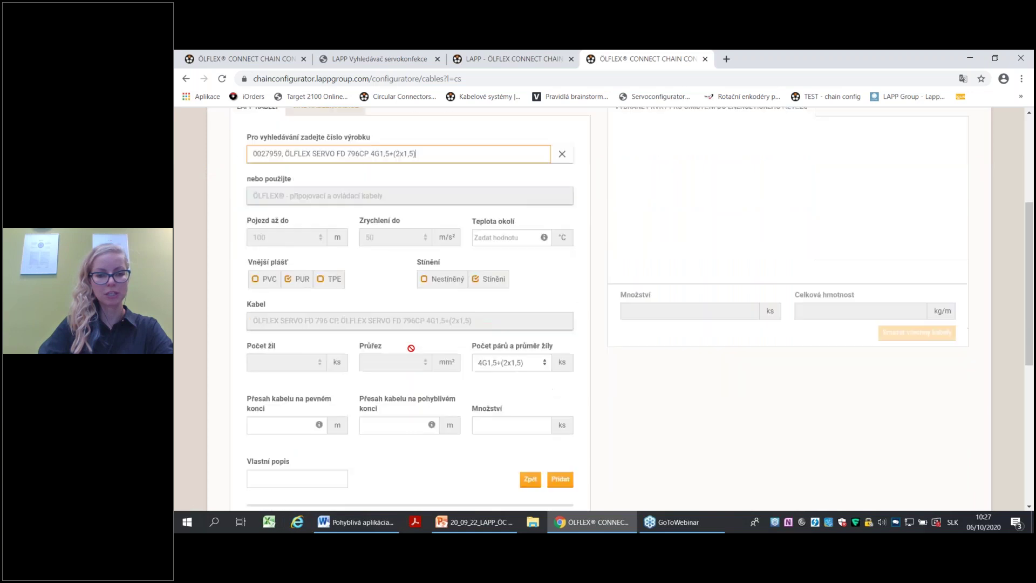
click(281, 414)
click(400, 414)
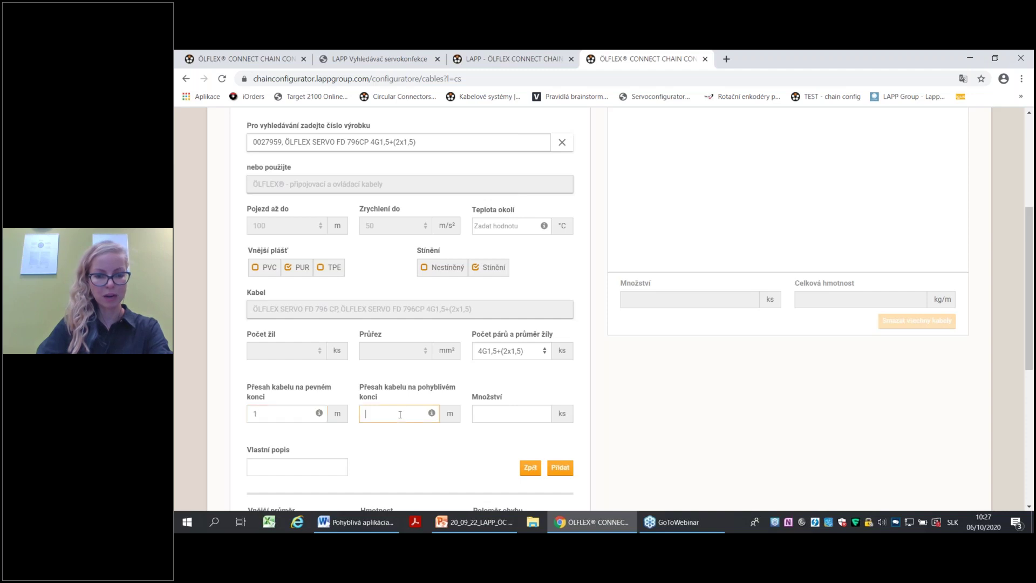
click(397, 450)
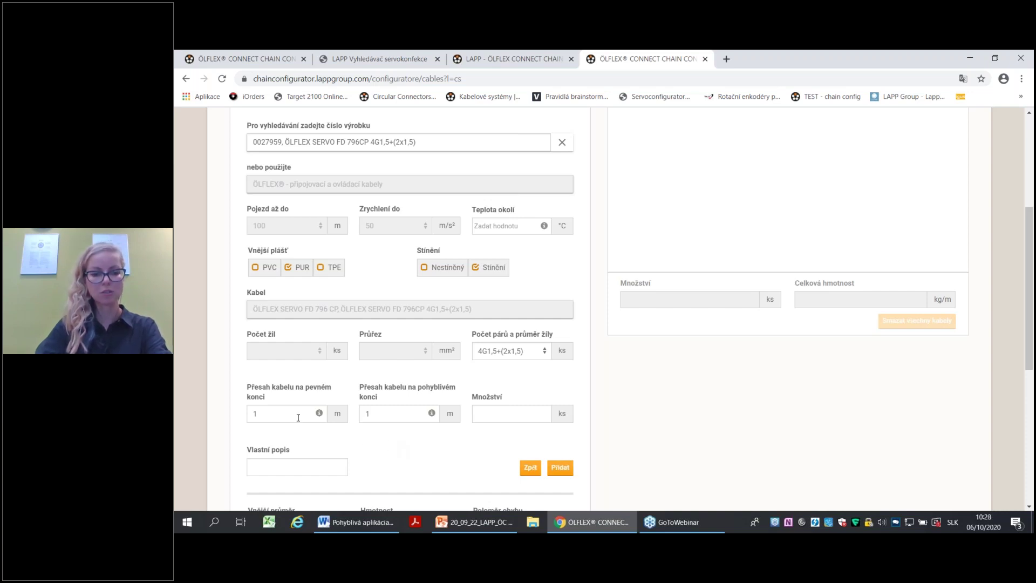
double_click(273, 412)
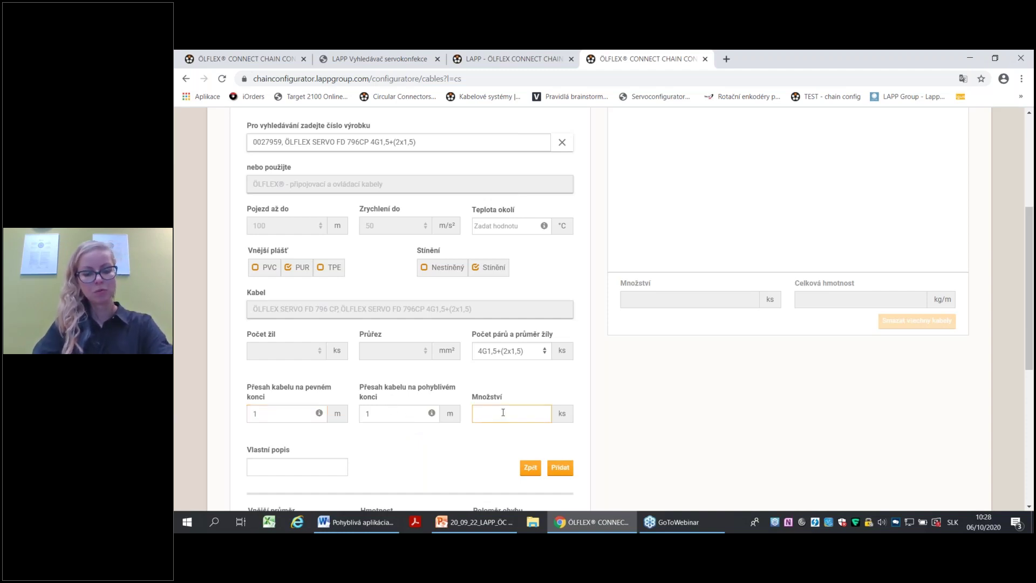
click(560, 467)
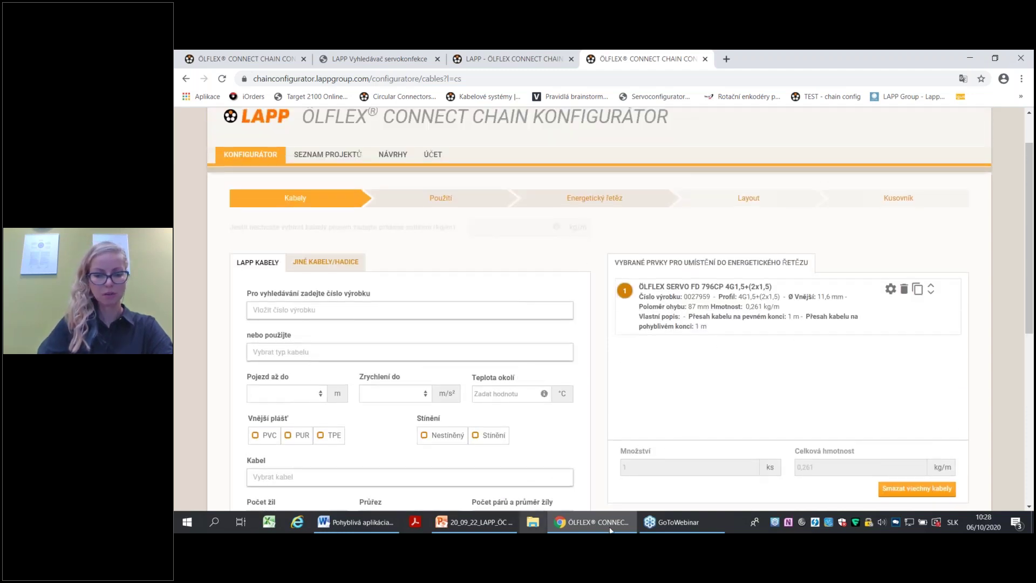
Copy part number 0026138 from the Word cable table and use it to select the ÖLFLEX FD CLASSIC 810 18G1 cable in the configurator.
click(356, 522)
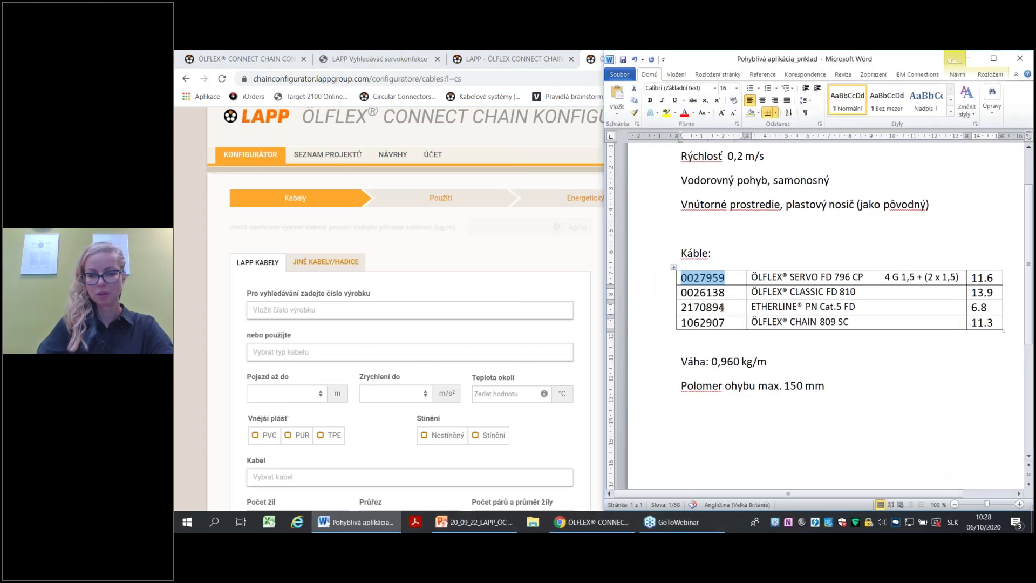
double_click(732, 295)
key(ctrl+c)
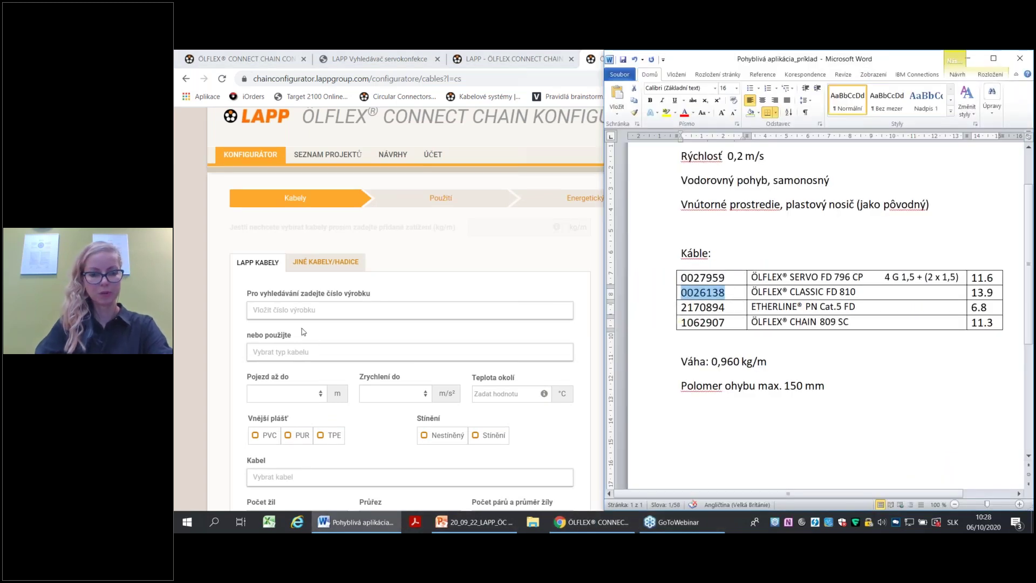
click(303, 307)
key(ctrl+v)
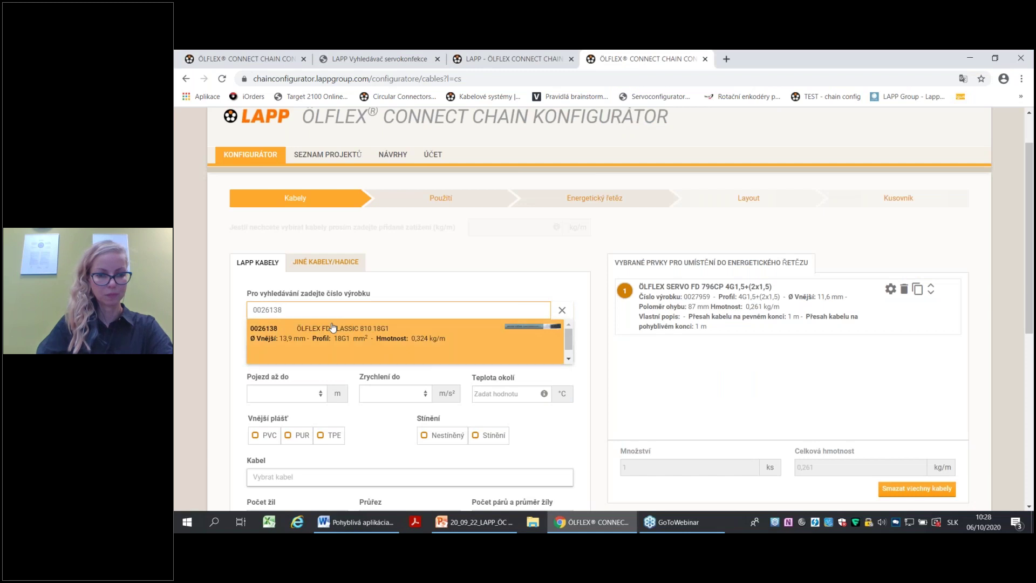
click(429, 335)
Set 1 m overhangs at both ends and a quantity of 1 for the ÖLFLEX FD CLASSIC 810 cable and add it to the chain items.
scroll(524, 372, down, 4)
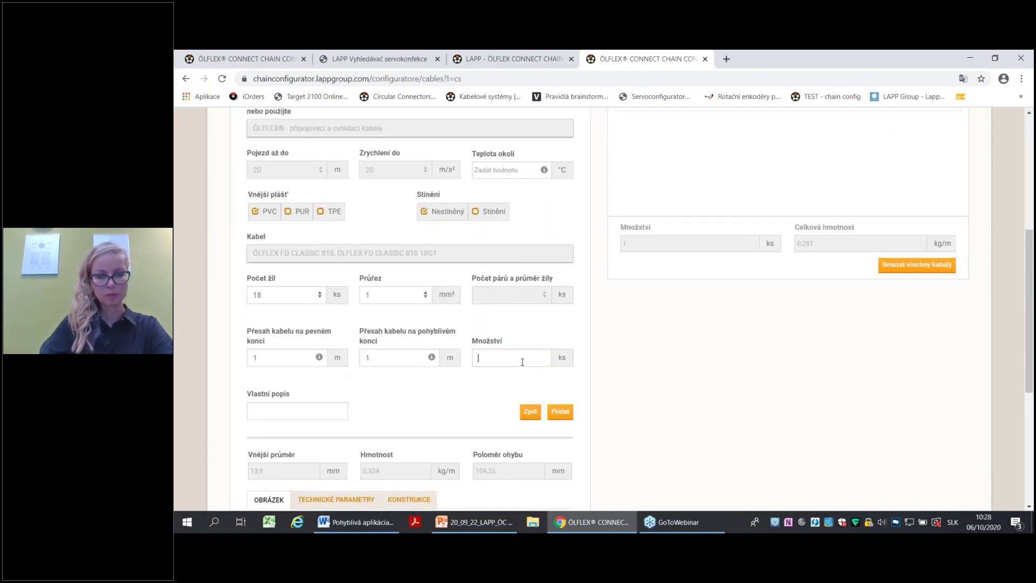
text(1)
click(560, 413)
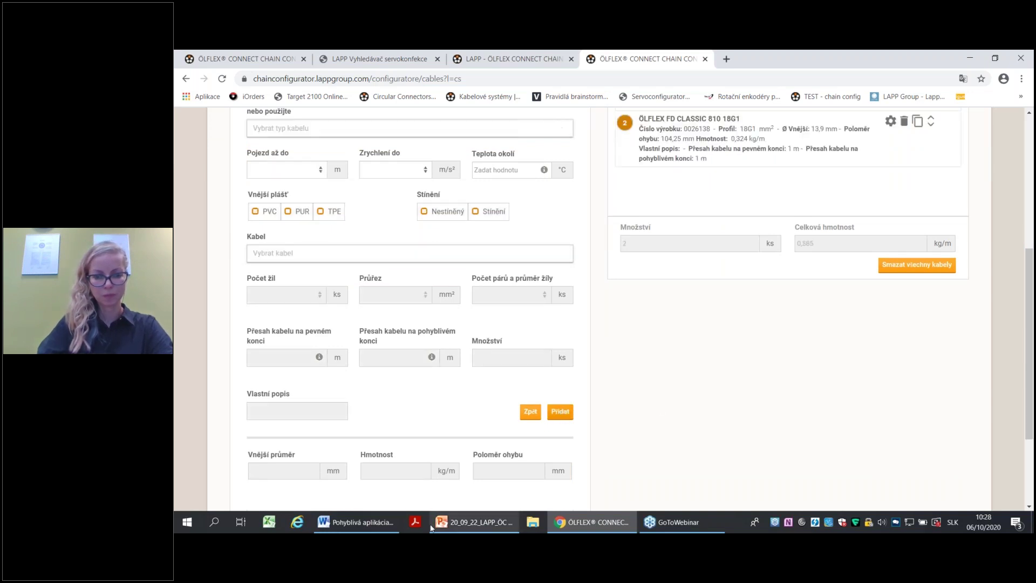
Copy part number 2170894 from the Word cable table and use it to select the ETHERLINE FD P FC CAT5 2x2xAWG22 cable in the configurator.
click(358, 522)
drag(725, 307, 662, 312)
key(ctrl+c)
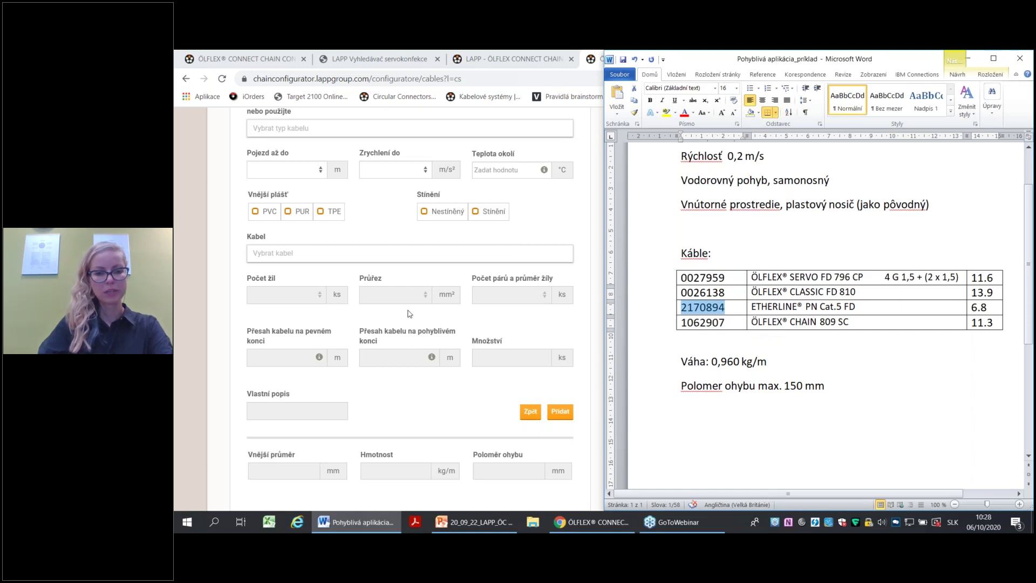
scroll(361, 254, up, 3)
click(359, 253)
key(ctrl+v)
click(341, 279)
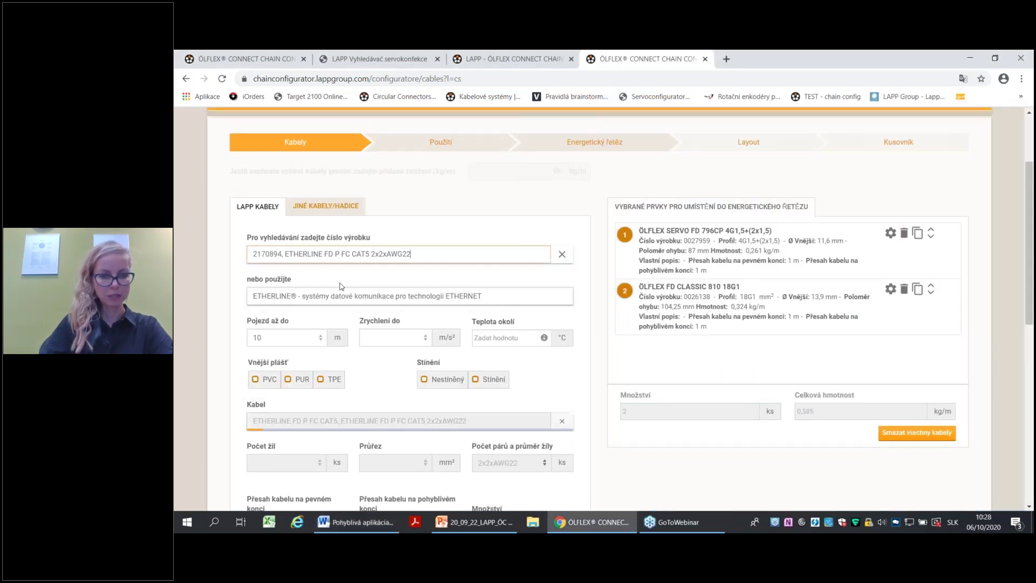
Set the quantity of the ETHERLINE FD P FC CAT5 cable to 1 and add it to the chain items.
scroll(352, 354, down, 2)
click(522, 355)
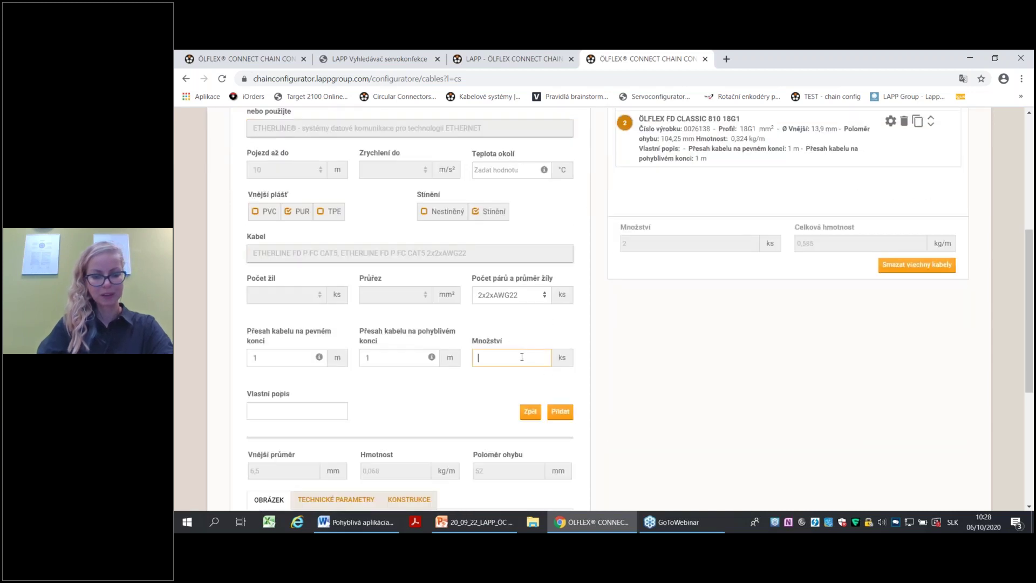
key(Return)
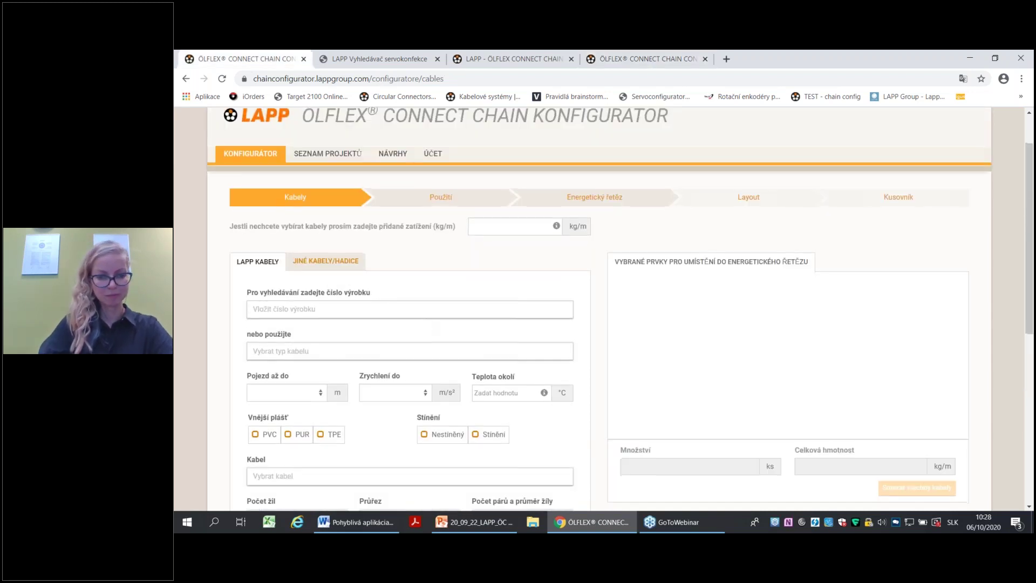
scroll(426, 324, down, 3)
scroll(489, 148, up, 3)
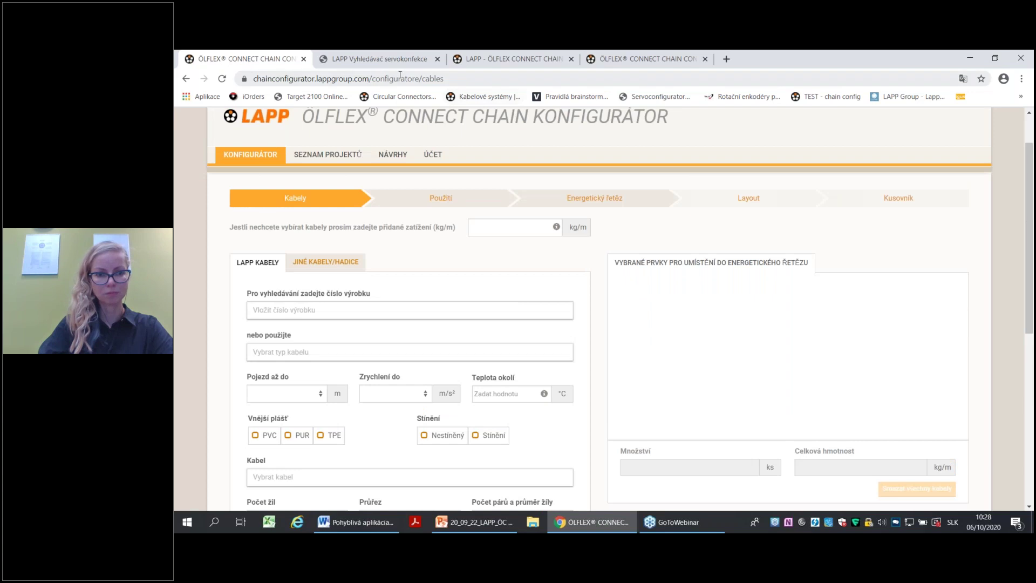
click(642, 59)
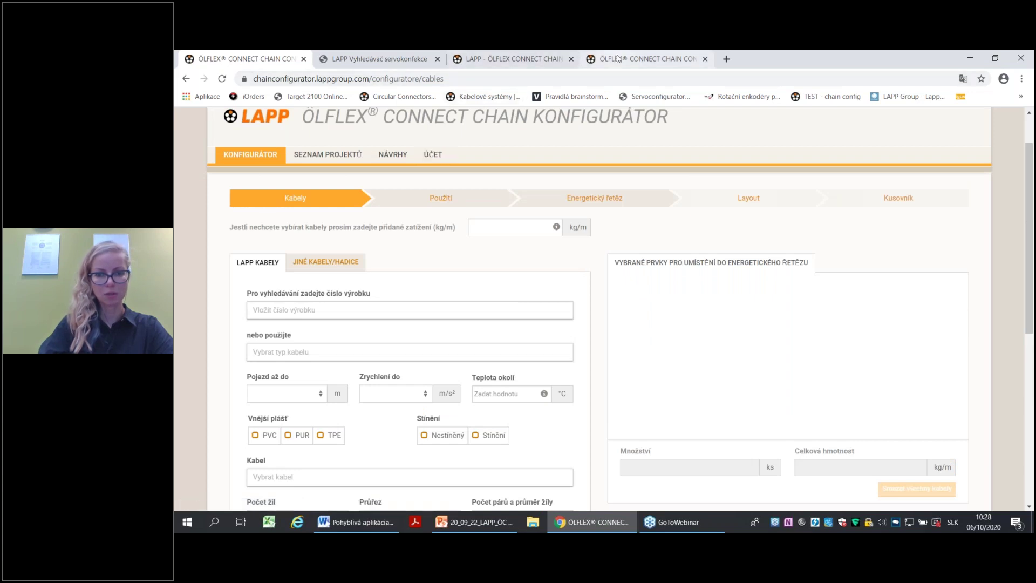
scroll(464, 259, up, 3)
scroll(378, 338, down, 2)
text(1)
click(558, 474)
Copy part number 1062907 from the Word cable table and use it to select the ÖLFLEX CHAIN 809SC 1X25 cable in the configurator.
click(357, 522)
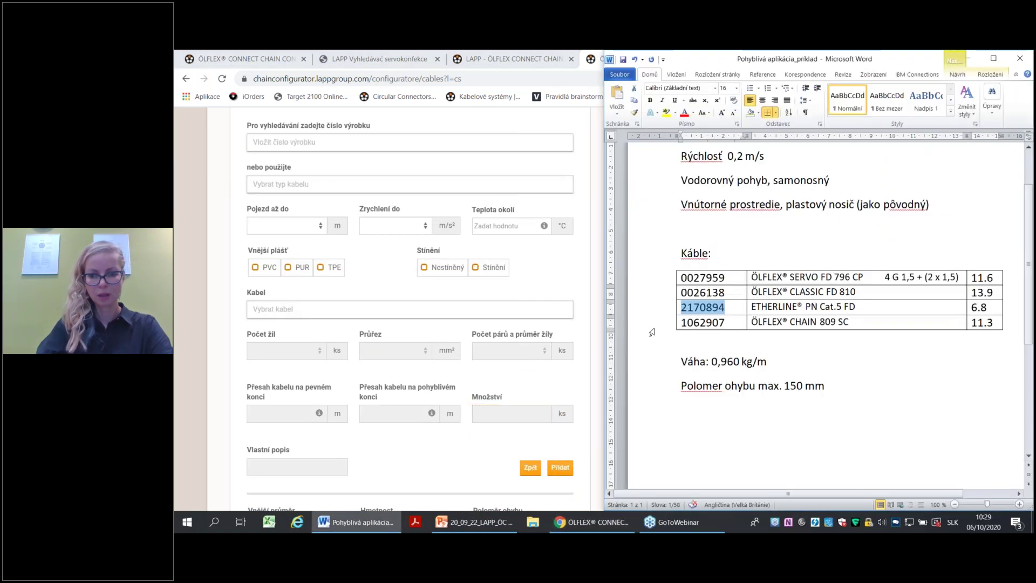
double_click(674, 322)
key(ctrl+c)
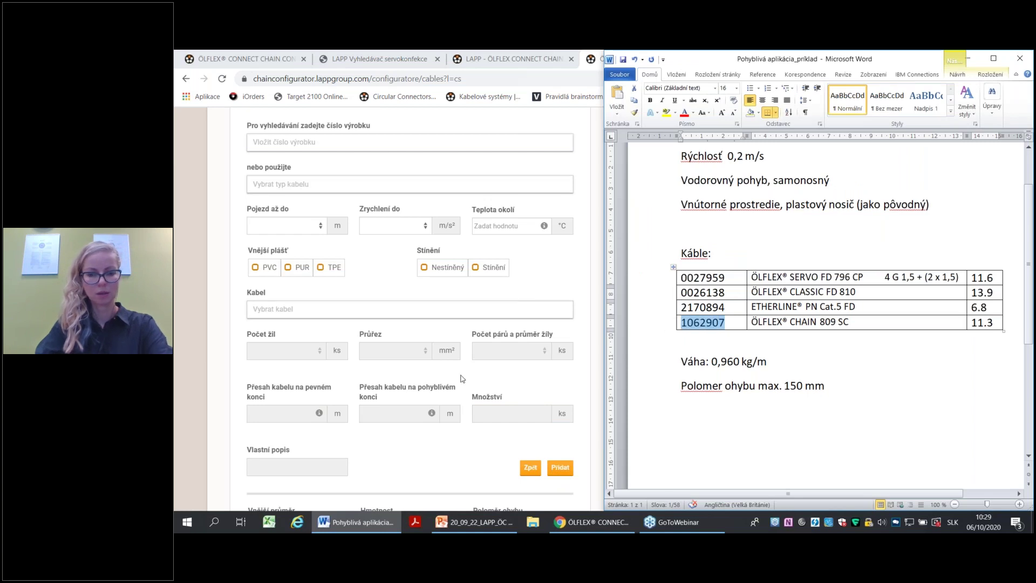
scroll(349, 167, up, 2)
click(350, 252)
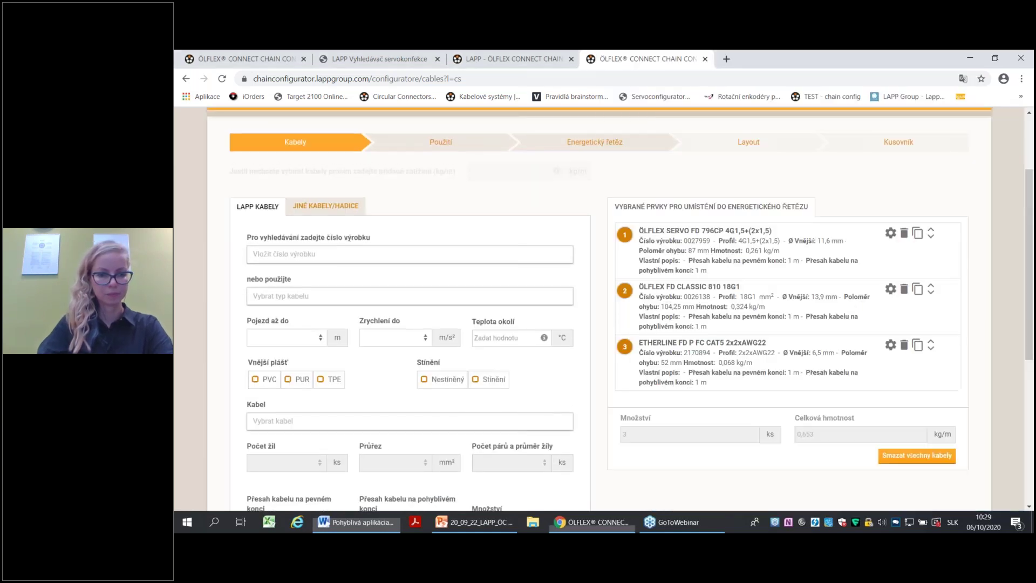
key(ctrl+v)
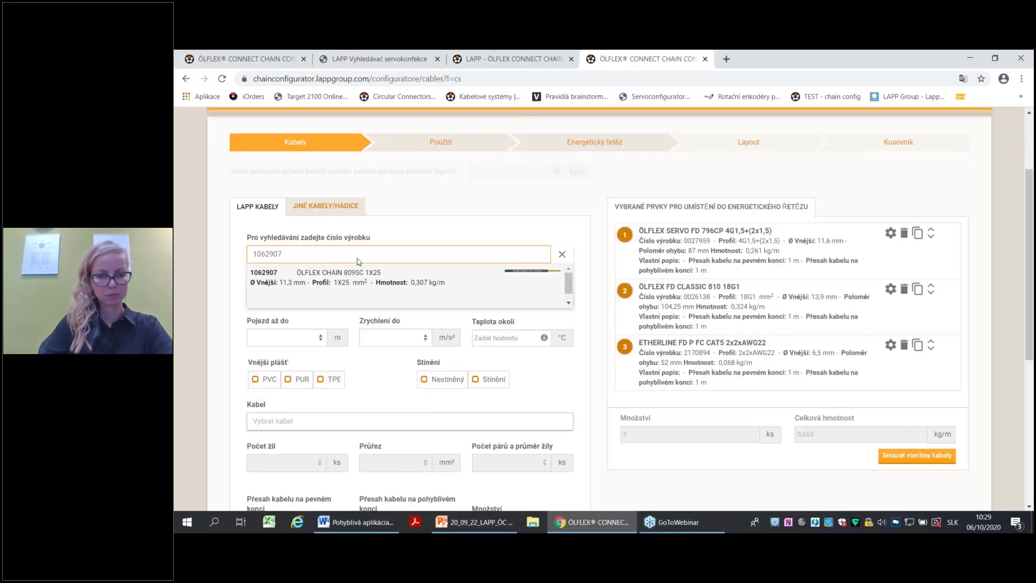
click(356, 279)
Set the quantity of the ÖLFLEX CHAIN 809SC cable to 1 and add it to the chain items.
scroll(446, 294, down, 1)
scroll(446, 294, down, 1)
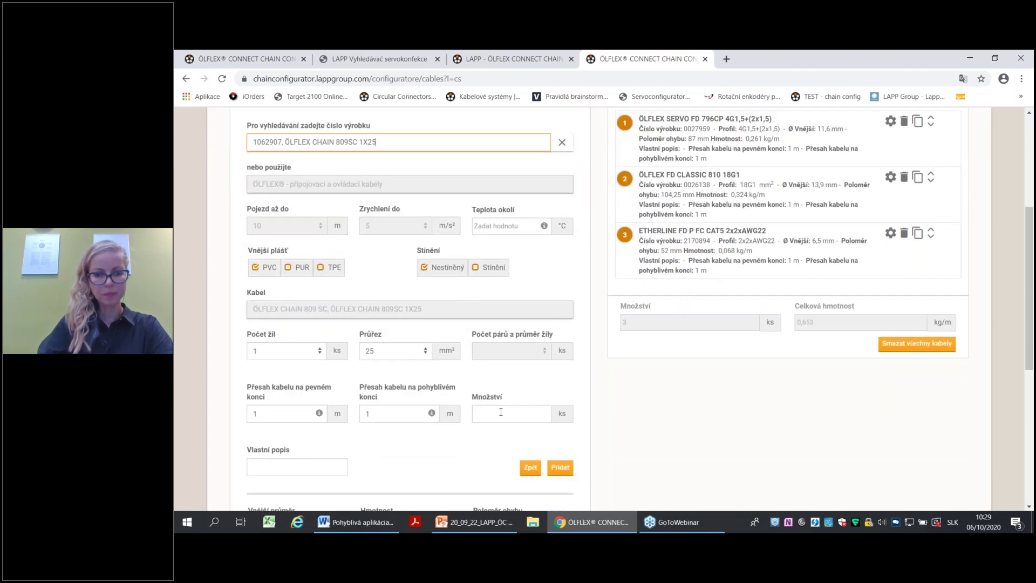
text(1)
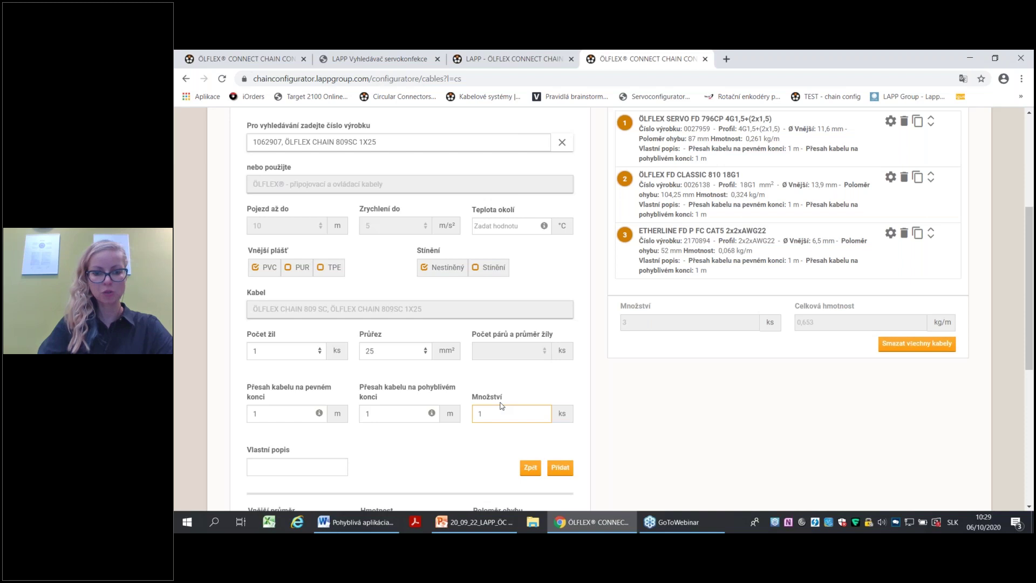
click(567, 470)
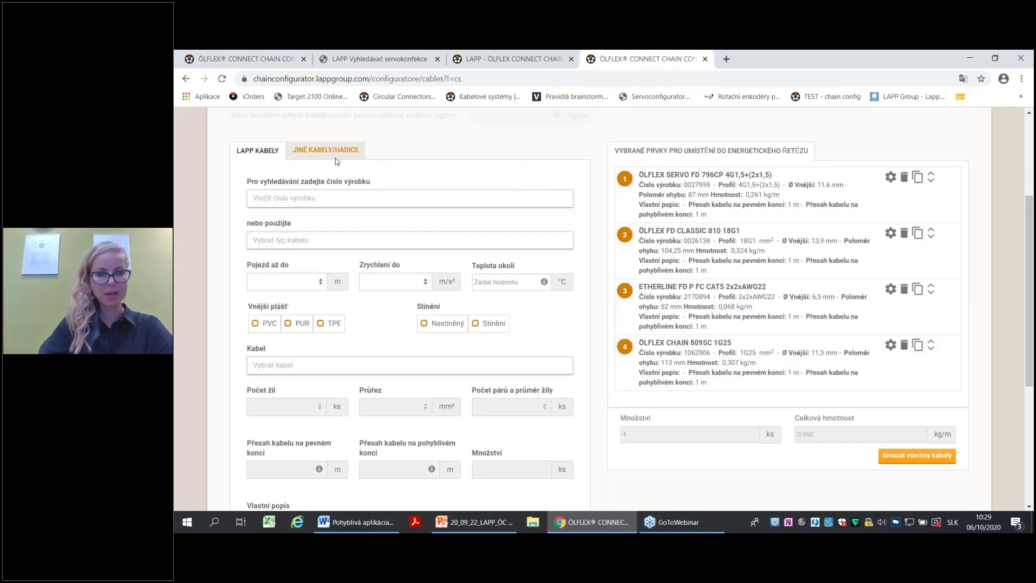
Look at the entry form for other cables and hoses and return to the LAPP cables form.
click(325, 150)
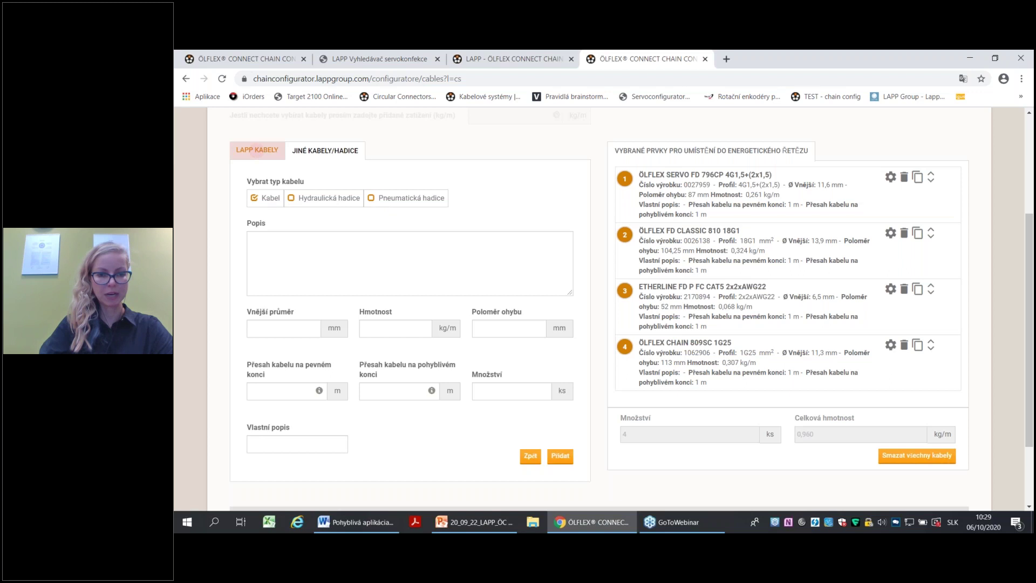
click(257, 150)
scroll(257, 150, up, 1)
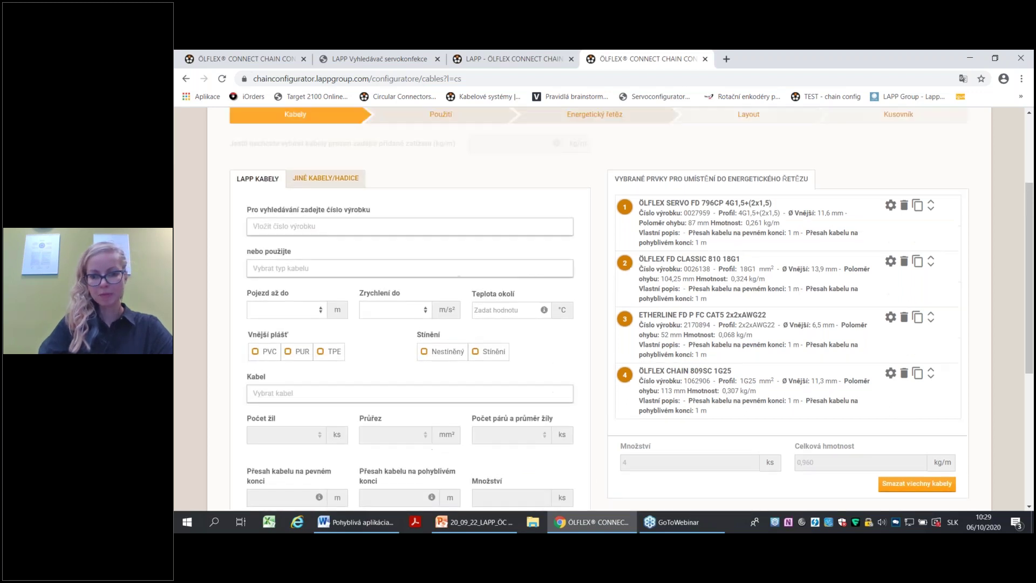
Review the list of selected cables and proceed to the application parameters stage (Použití).
scroll(707, 378, up, 3)
scroll(707, 378, down, 2)
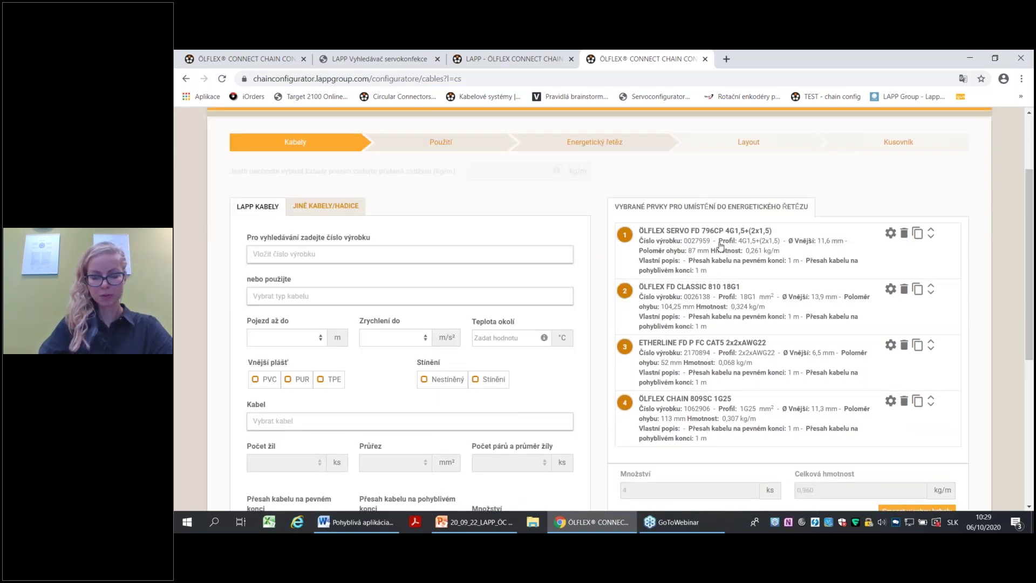
scroll(707, 267, up, 2)
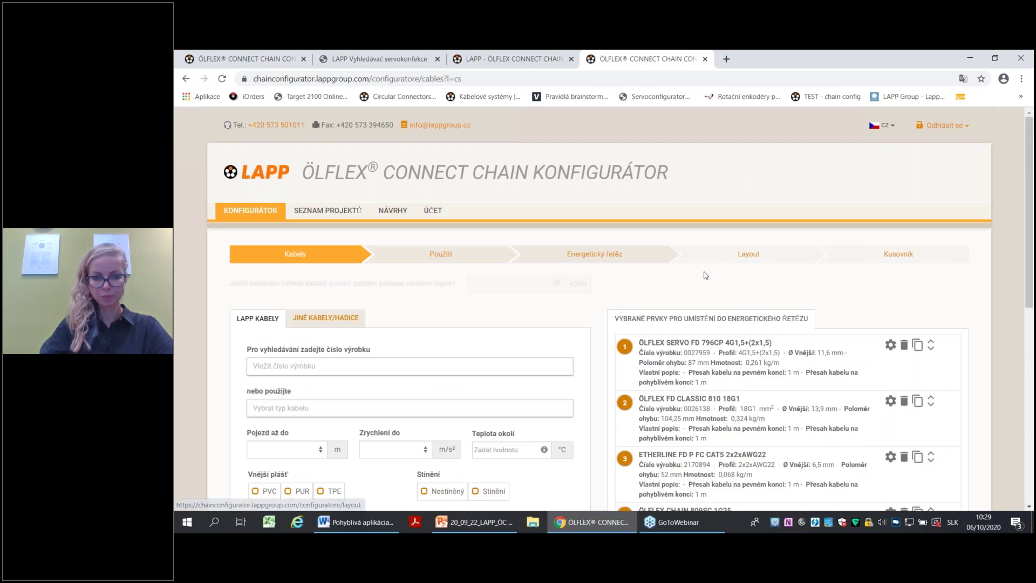
scroll(705, 275, down, 5)
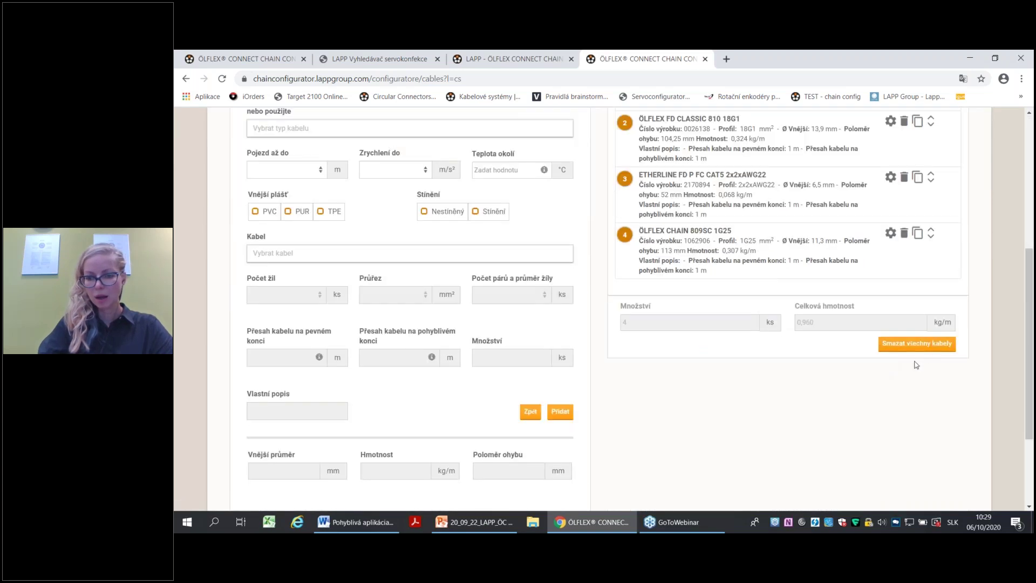
scroll(916, 365, down, 3)
click(942, 425)
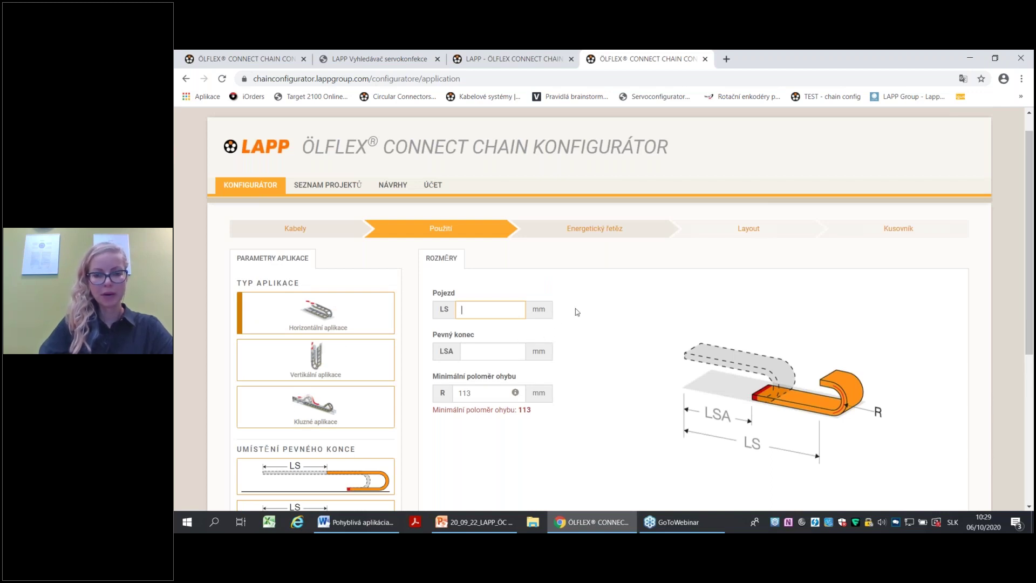
Consult the application data in the Word document, keep the horizontal application type, and set the travel LS to 3000 mm.
scroll(592, 309, down, 1)
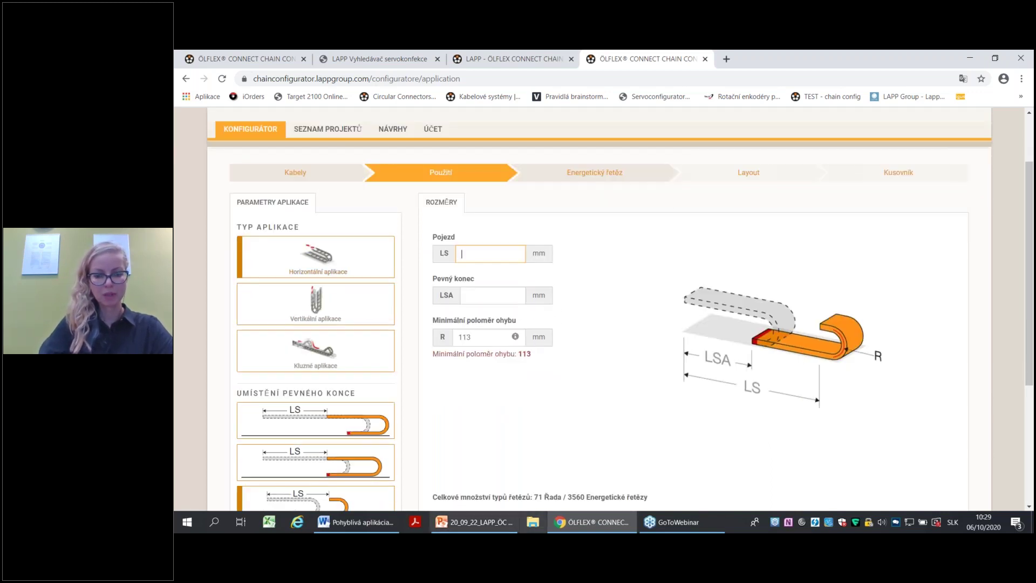
click(360, 528)
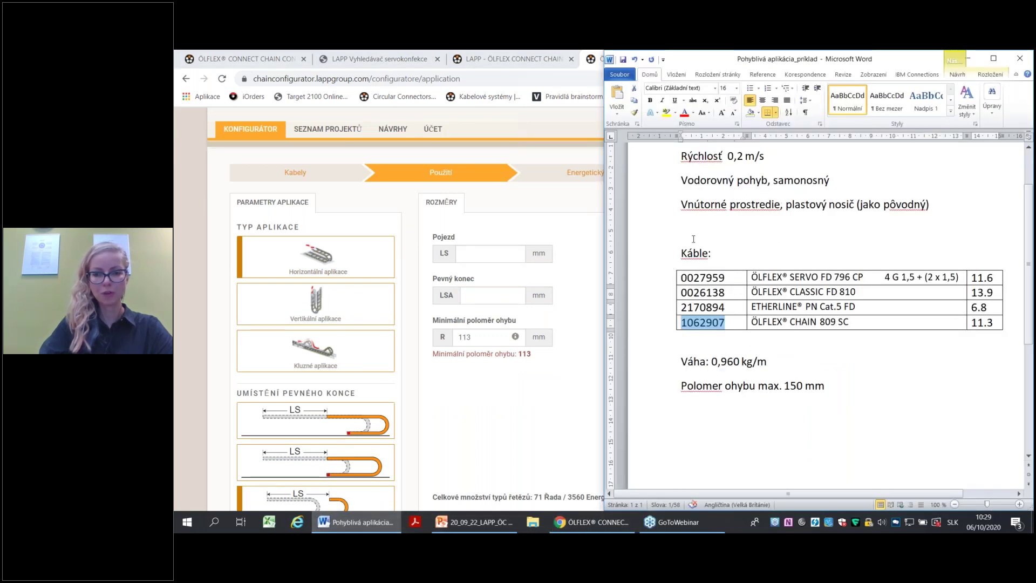
click(339, 270)
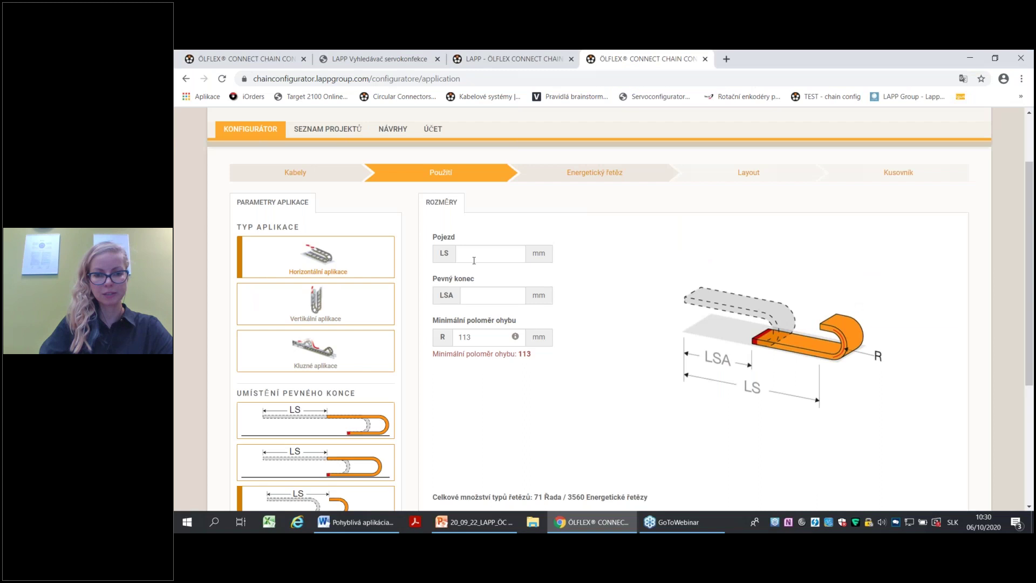
click(361, 521)
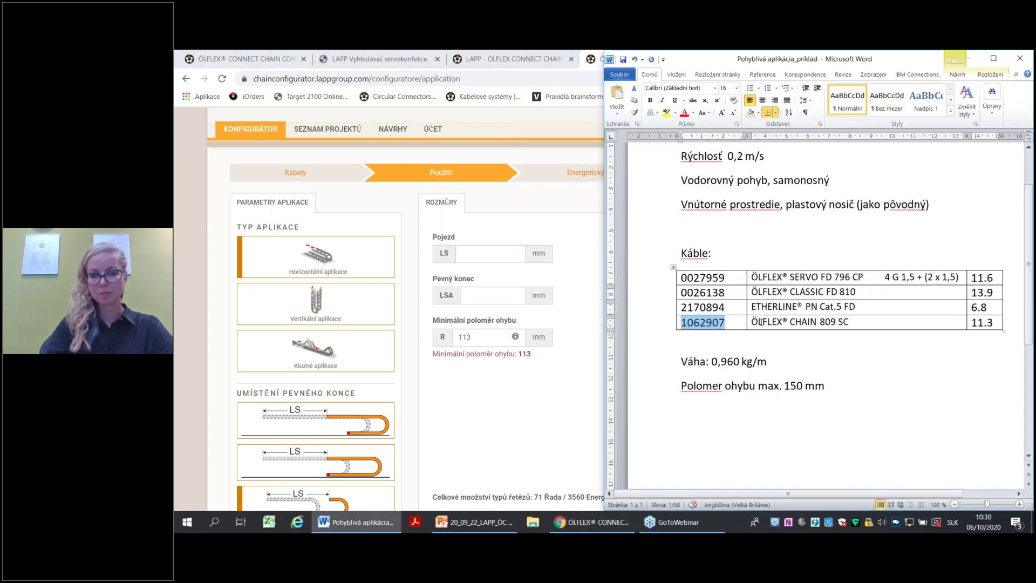
click(492, 255)
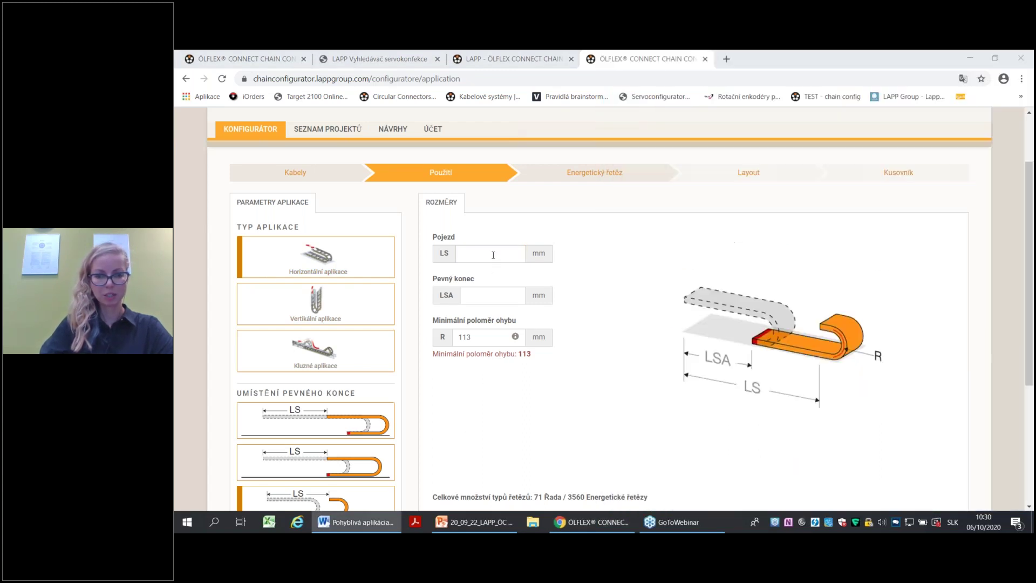
text(3000)
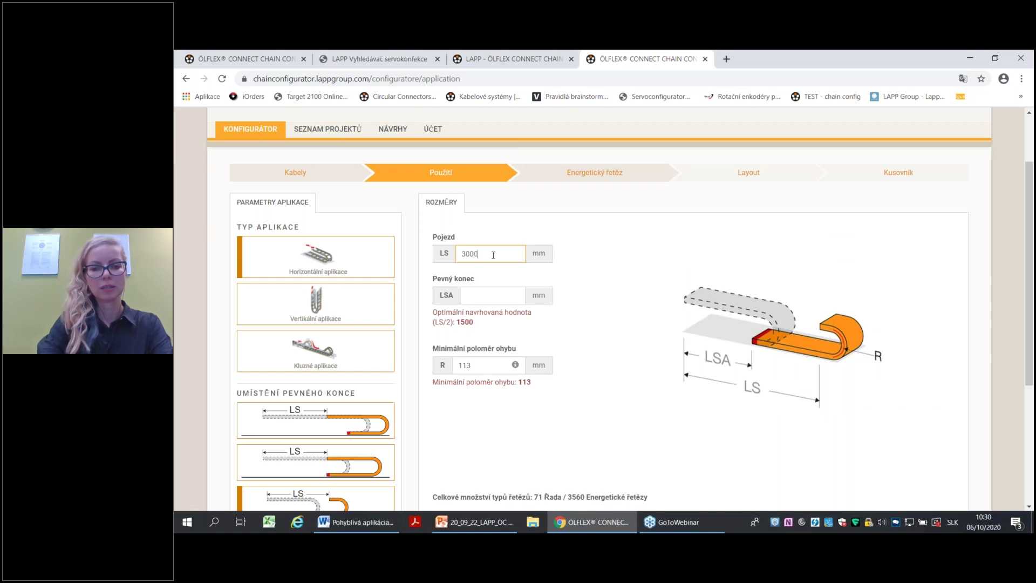
Set the fixed-end distance LSA to 1500 mm and the minimum bend radius R to 120 mm.
click(511, 300)
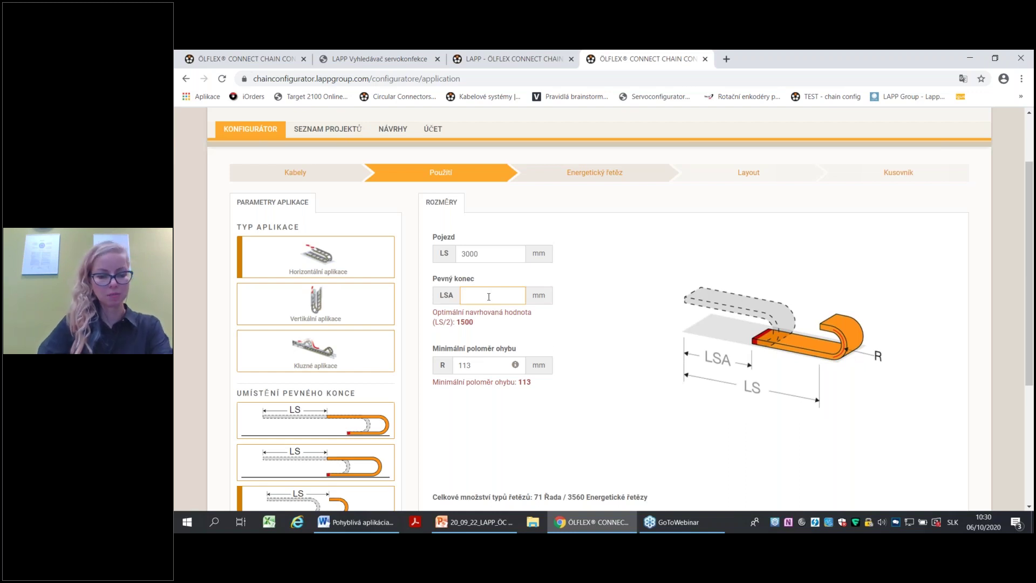
text(1500)
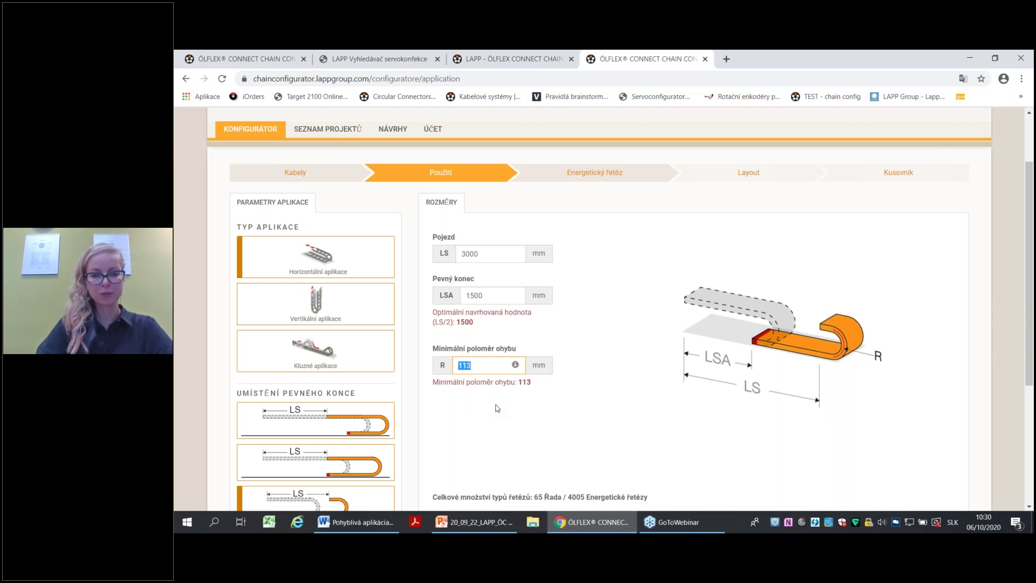
text(1)
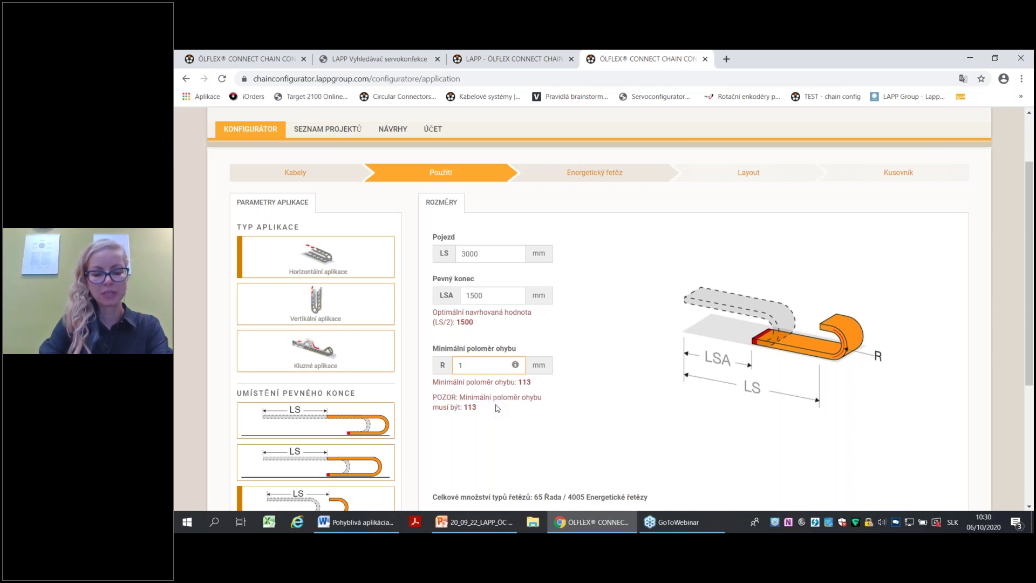
text(20)
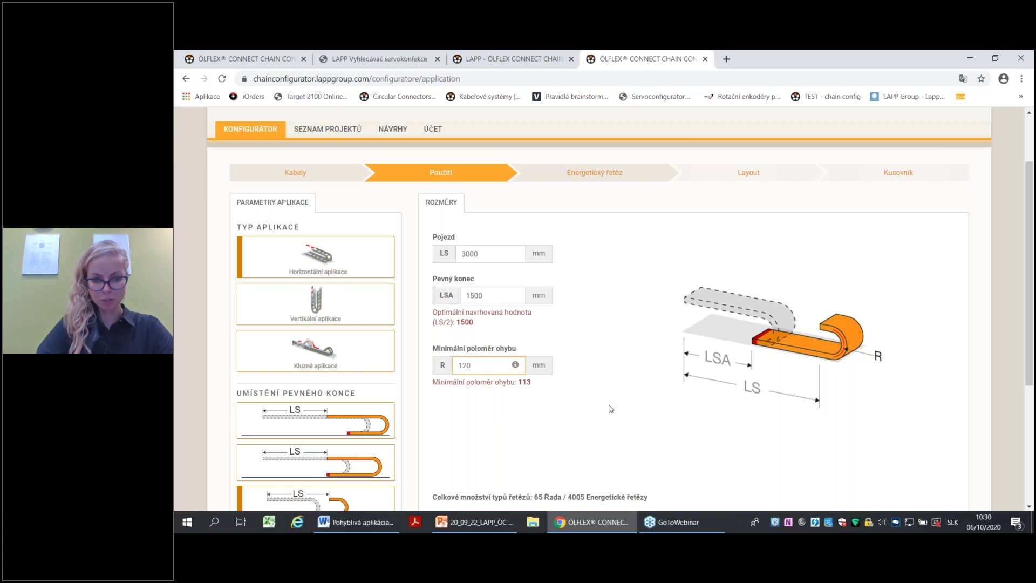
Proceed to the energy chain selection stage and restrict the SILVYN CHAIN overview to the Nylon material.
scroll(590, 383, down, 3)
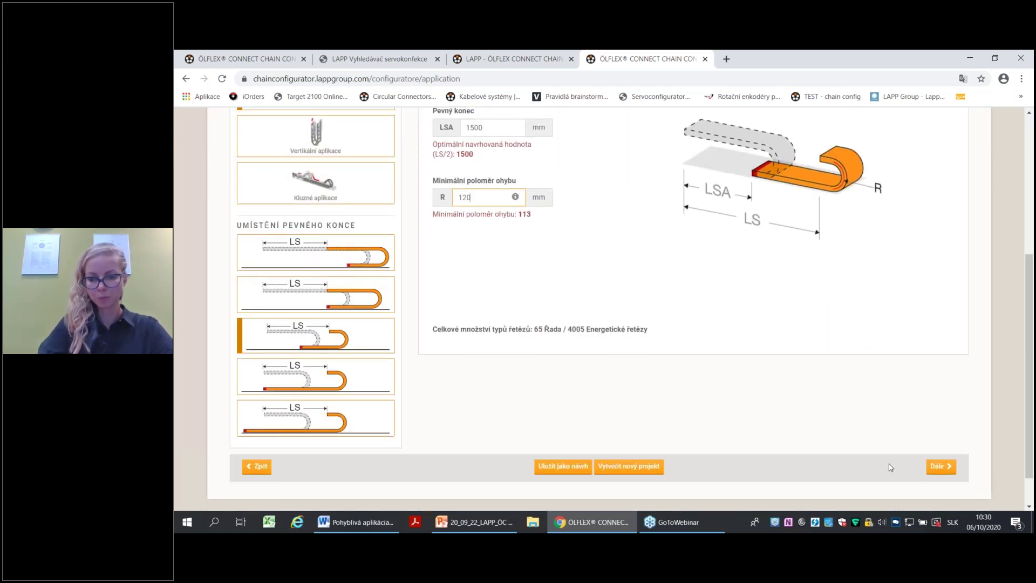
click(937, 470)
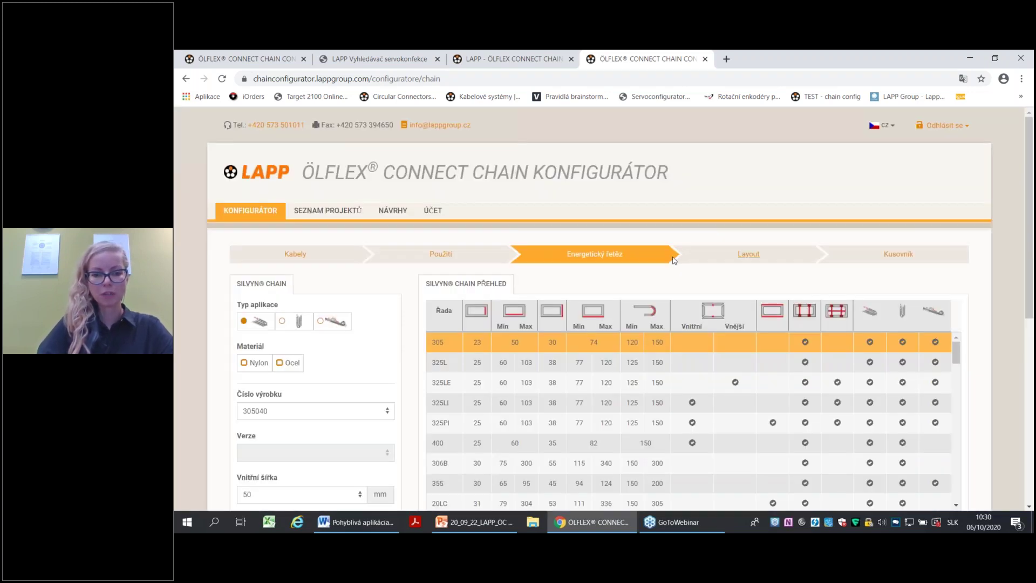
scroll(593, 254, down, 2)
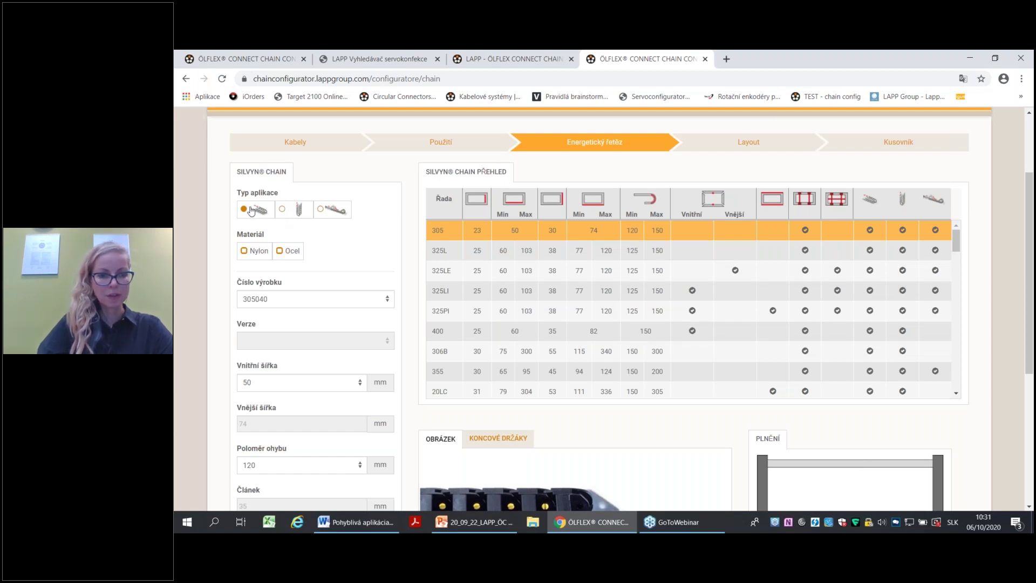
click(244, 255)
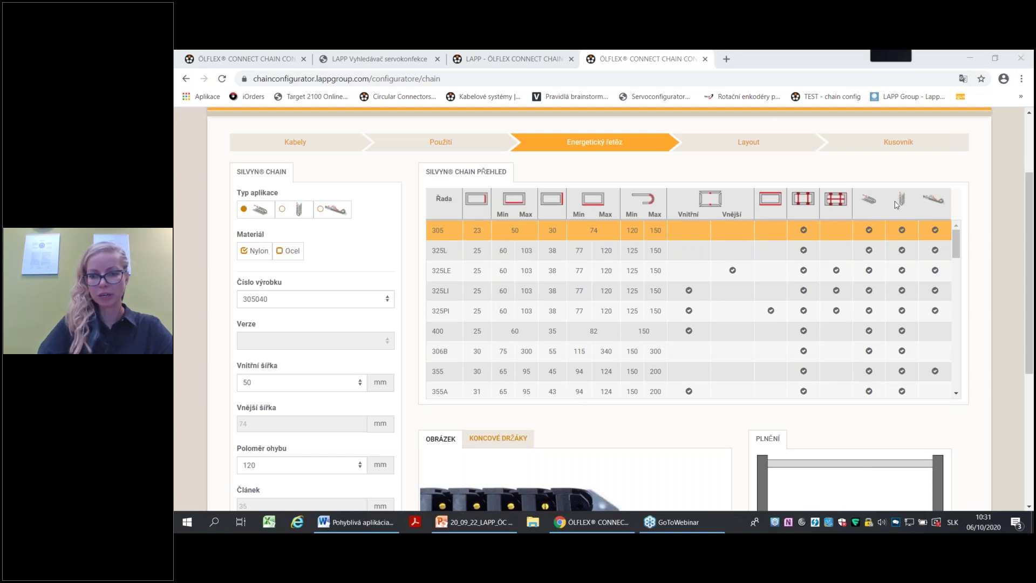
mouse_move(429, 206)
mouse_down()
mouse_move(408, 275)
mouse_move(418, 367)
mouse_move(448, 401)
mouse_move(470, 343)
mouse_move(471, 266)
mouse_move(453, 204)
mouse_move(435, 201)
mouse_up()
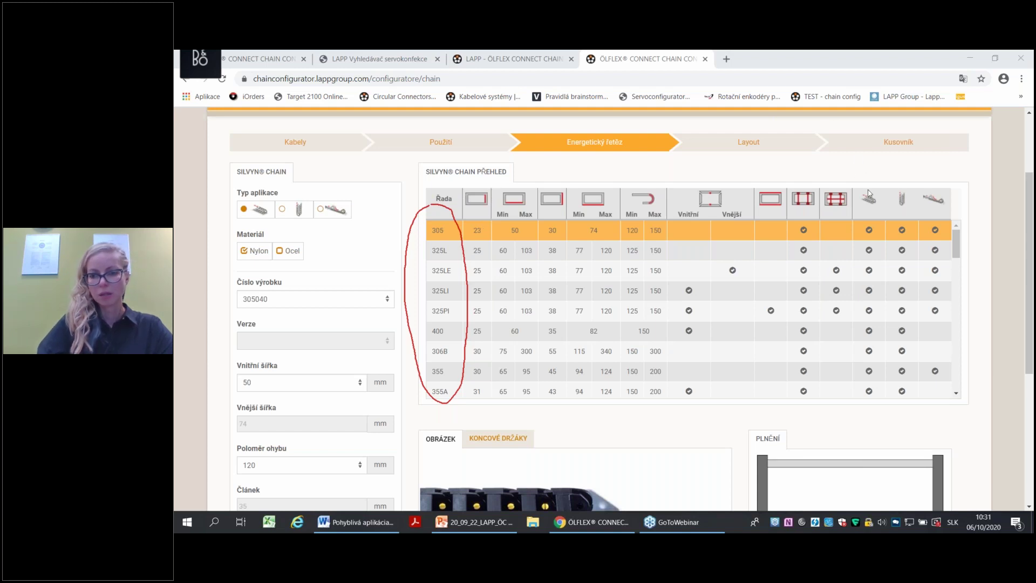
drag(483, 204, 483, 193)
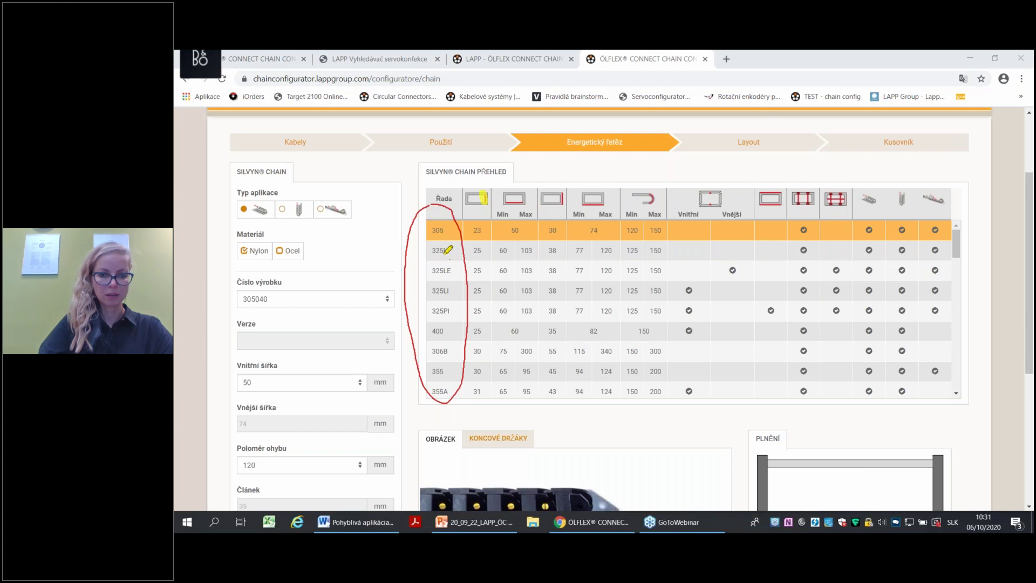
Select the 435MU nylon chain series in the SILVYN CHAIN overview.
drag(426, 243, 451, 260)
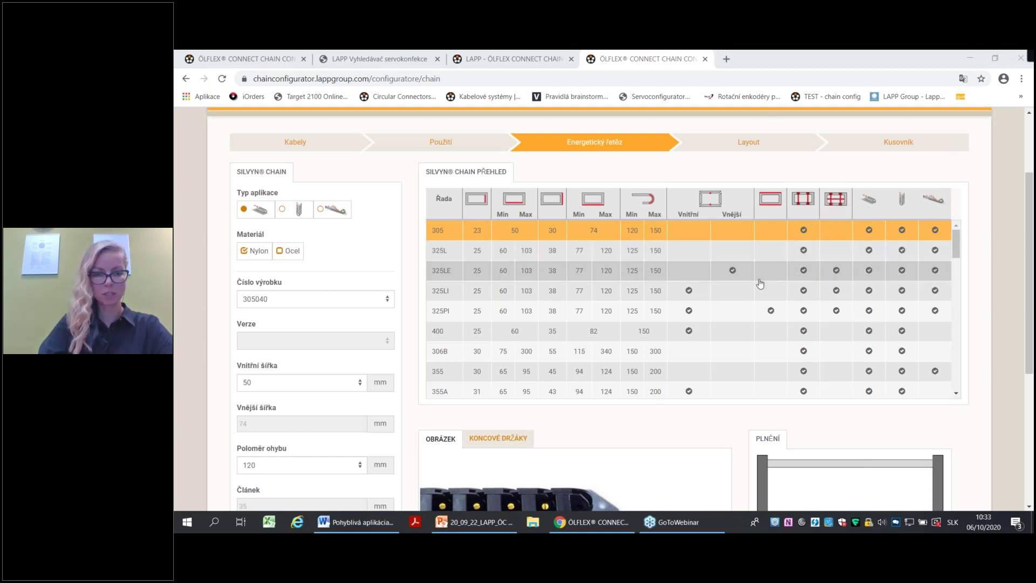
scroll(746, 294, down, 3)
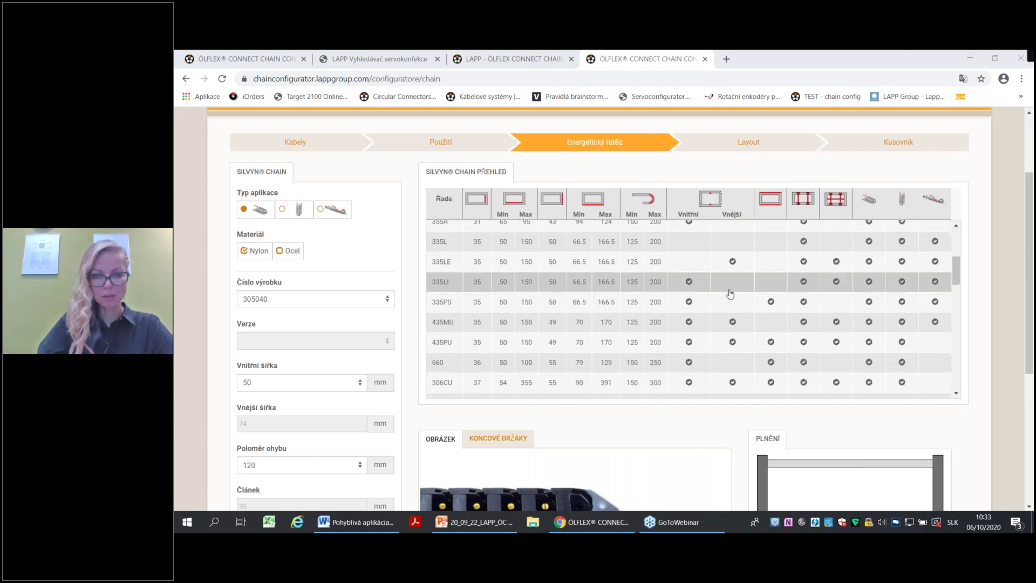
scroll(734, 292, down, 1)
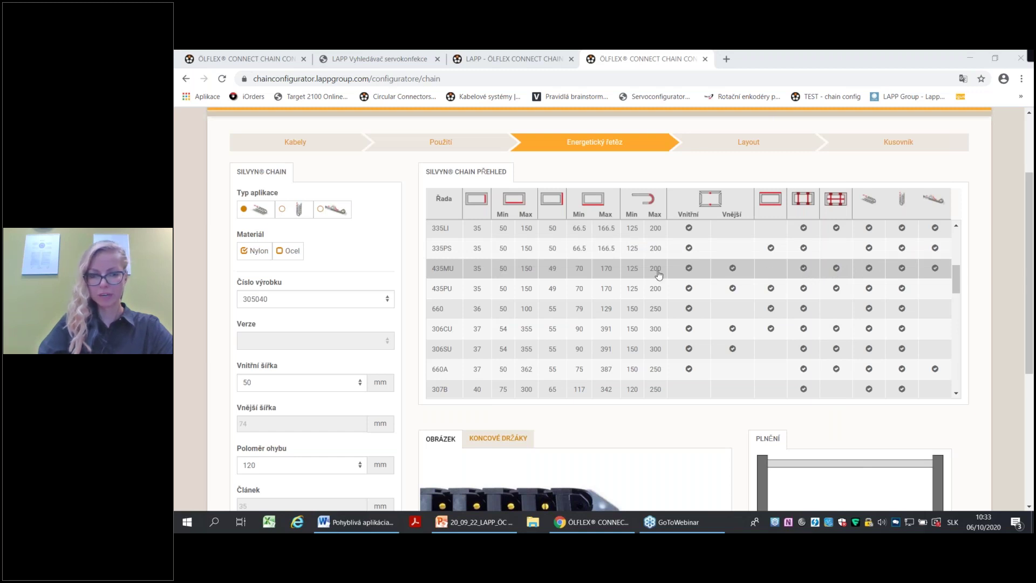
click(439, 272)
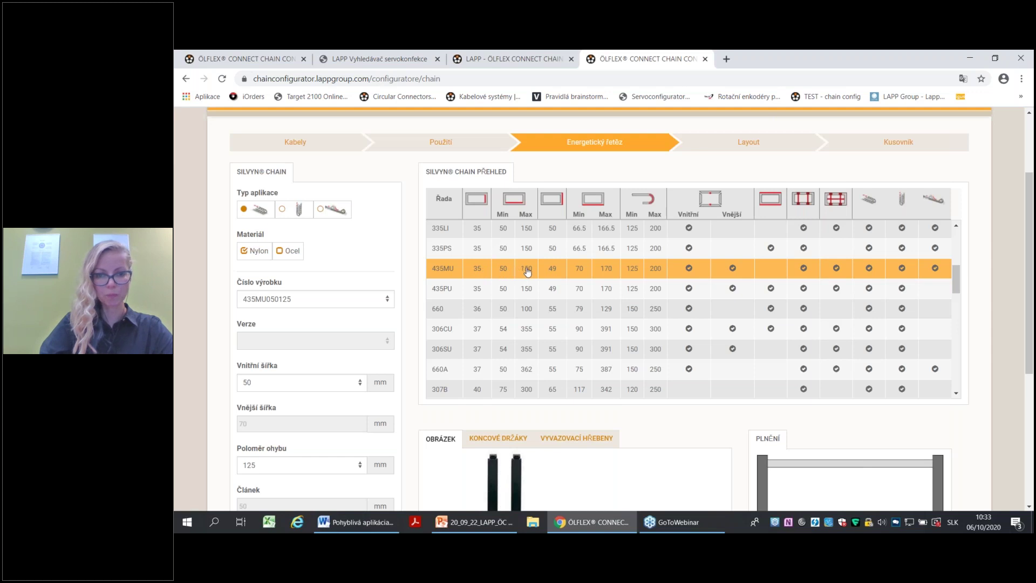
Review the 435MU chain's bend radius, dimensions and filling options, keep automatic filling without separators, and proceed to the Layout stage.
scroll(433, 288, down, 2)
scroll(432, 288, down, 1)
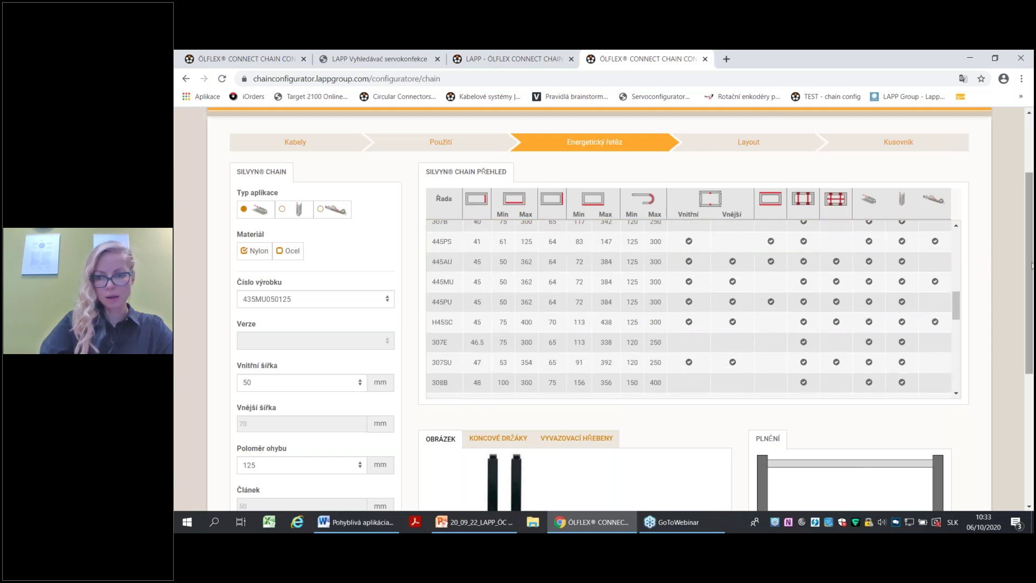
scroll(1031, 295, down, 1)
scroll(1031, 295, down, 2)
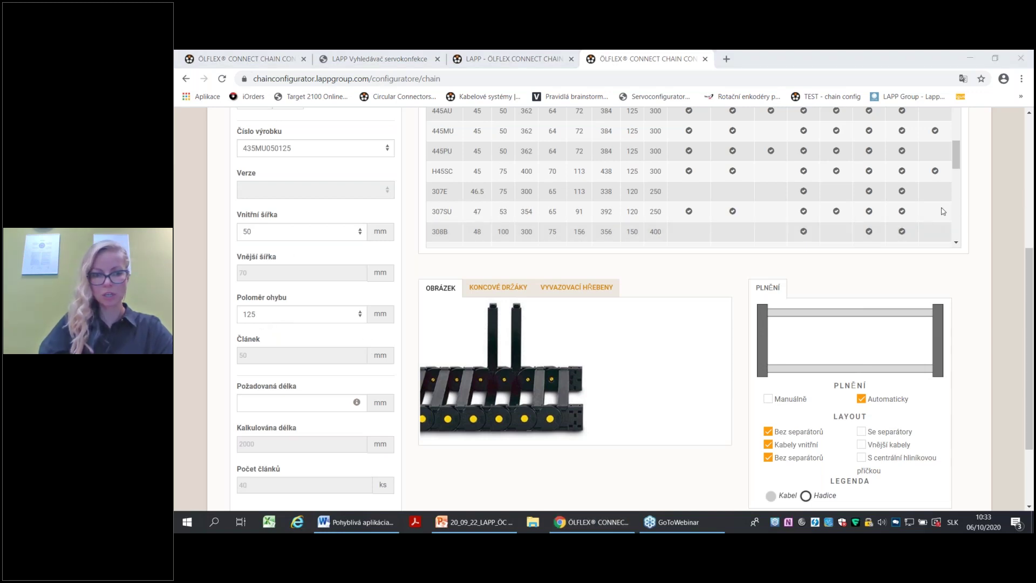
mouse_move(254, 295)
mouse_down()
mouse_move(234, 313)
mouse_move(246, 330)
mouse_move(280, 303)
mouse_up()
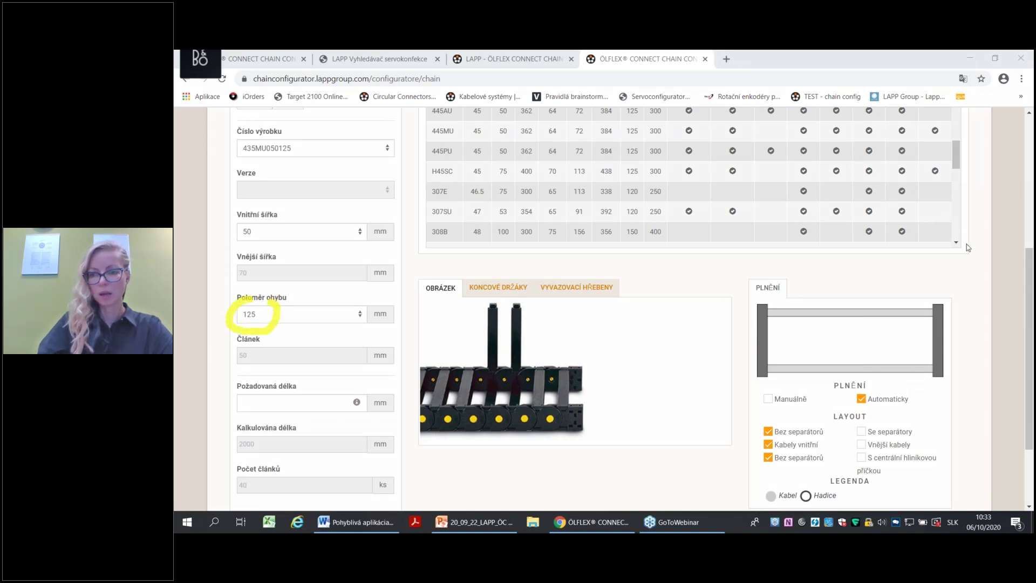
scroll(630, 308, down, 2)
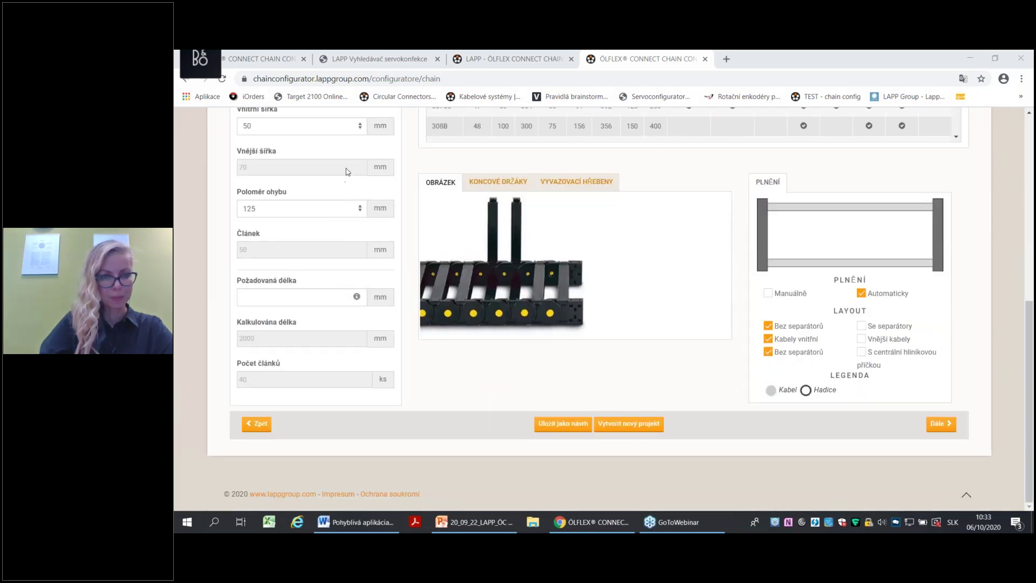
scroll(347, 170, up, 1)
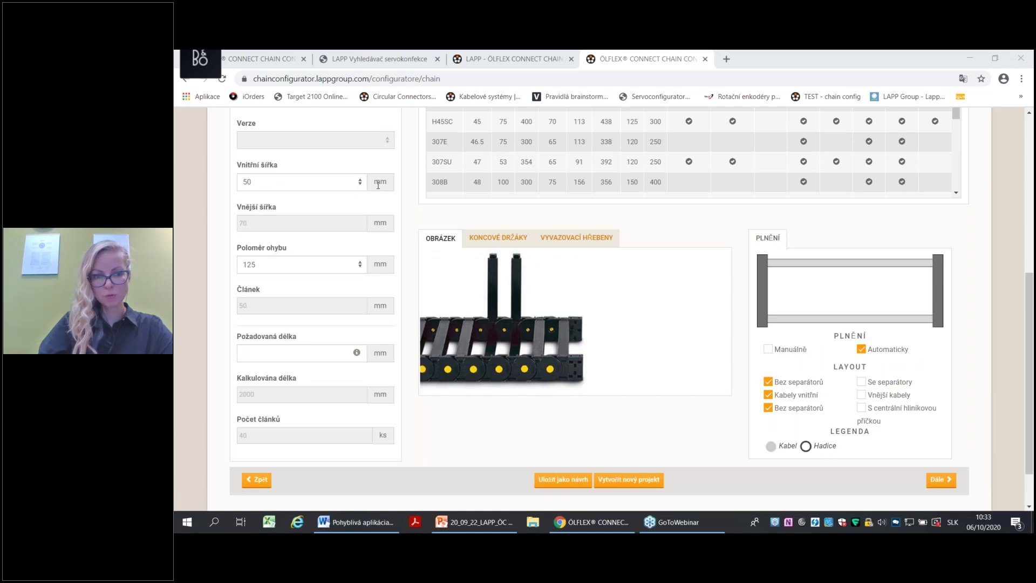
scroll(912, 329, down, 1)
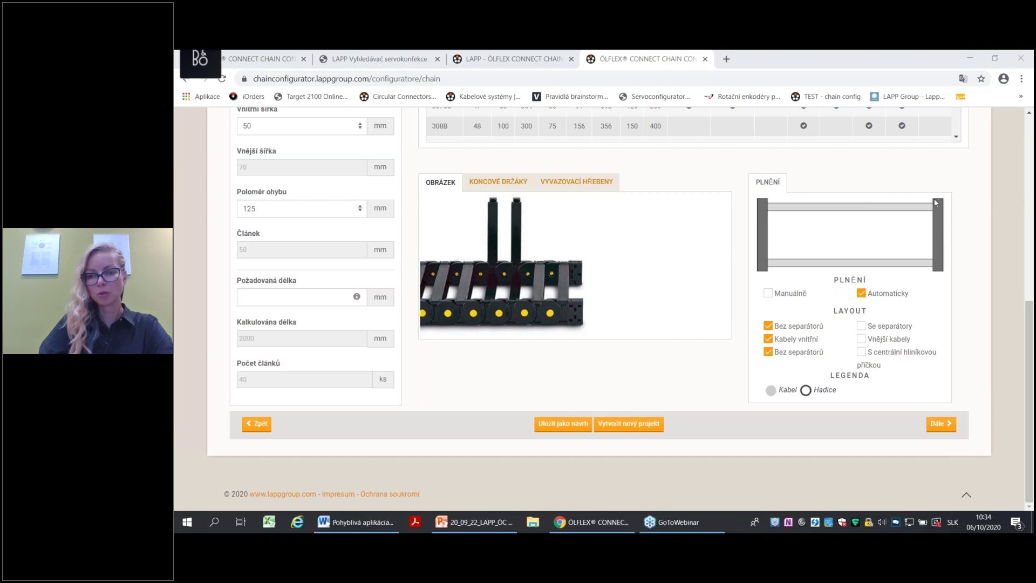
drag(768, 229, 933, 232)
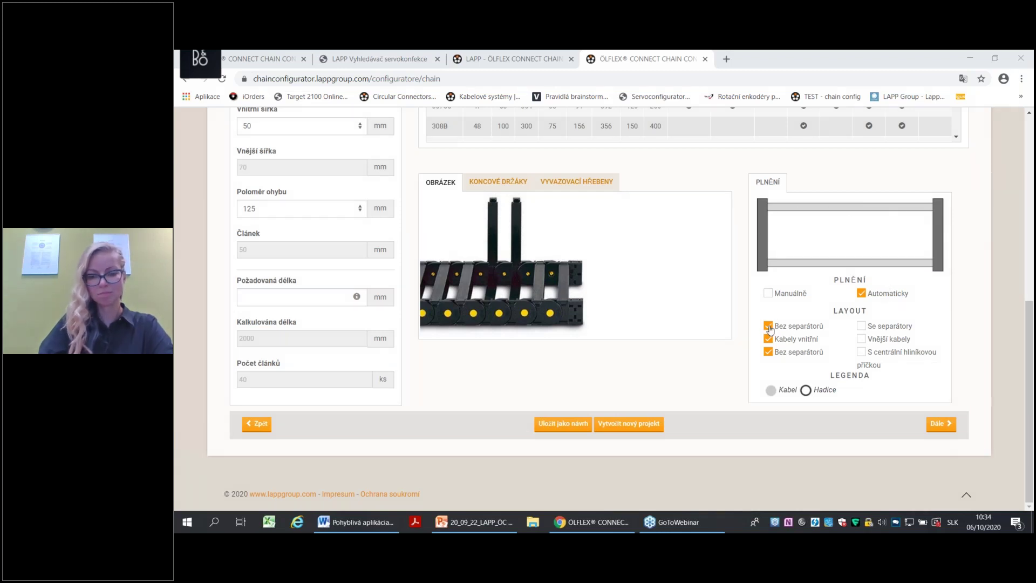
click(942, 422)
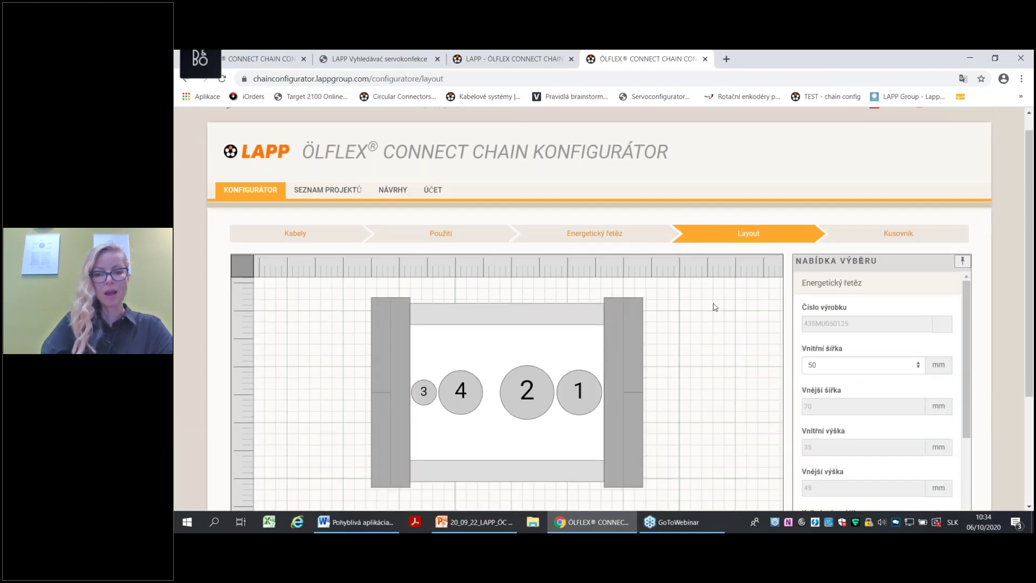
Set the energy chain's inner width (Vnitřní šířka) to 76 mm in the layout.
scroll(715, 307, down, 3)
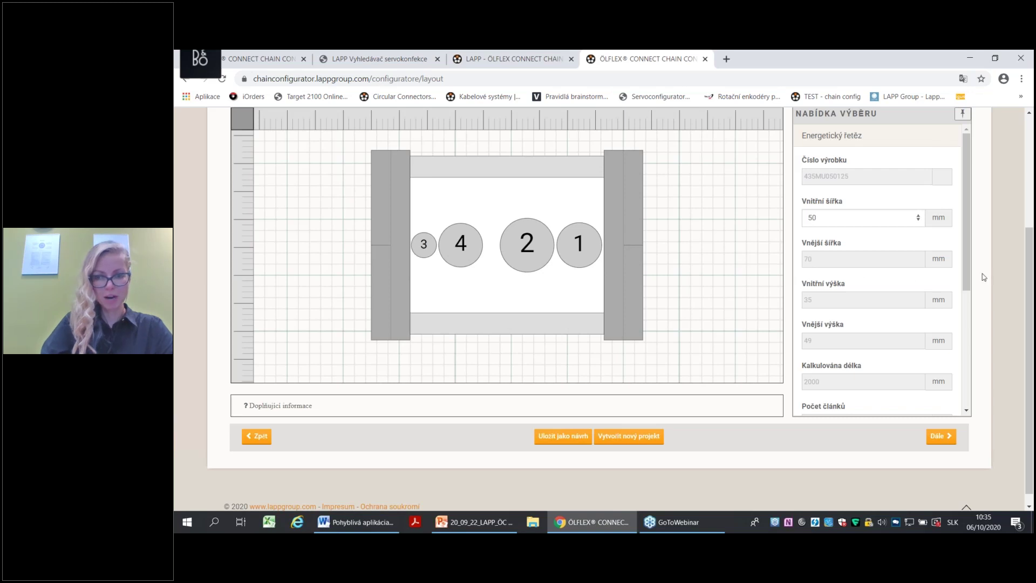
click(919, 222)
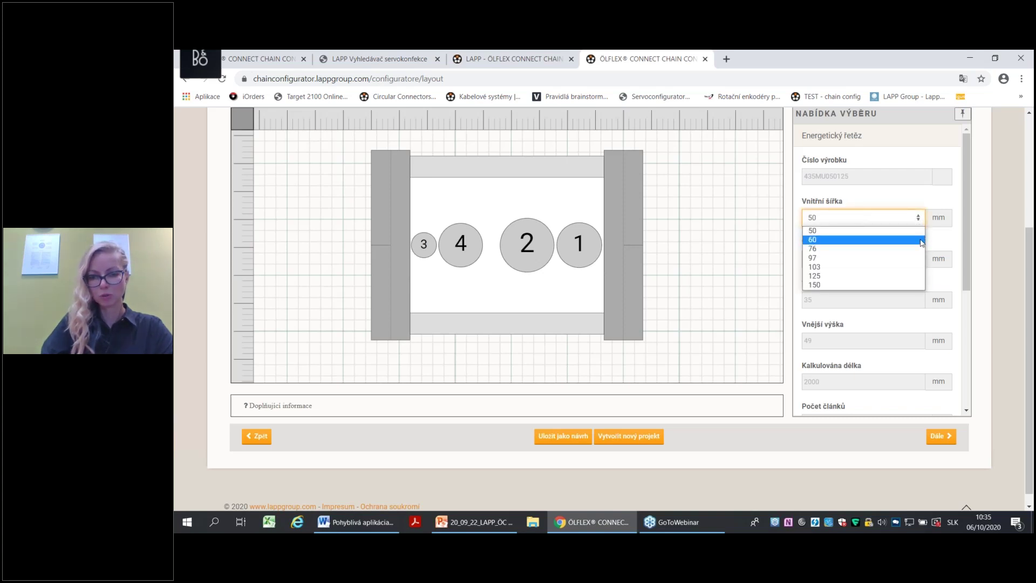
click(921, 249)
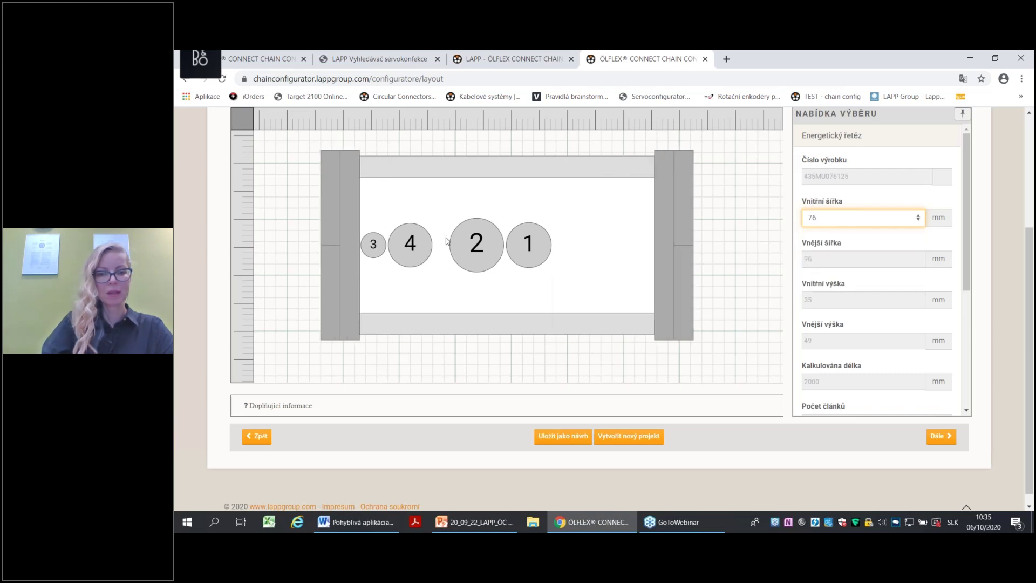
Spread cables 1, 2, 4 and 3 apart near the lower crossbar of the widened chain cross-section.
drag(528, 249, 619, 288)
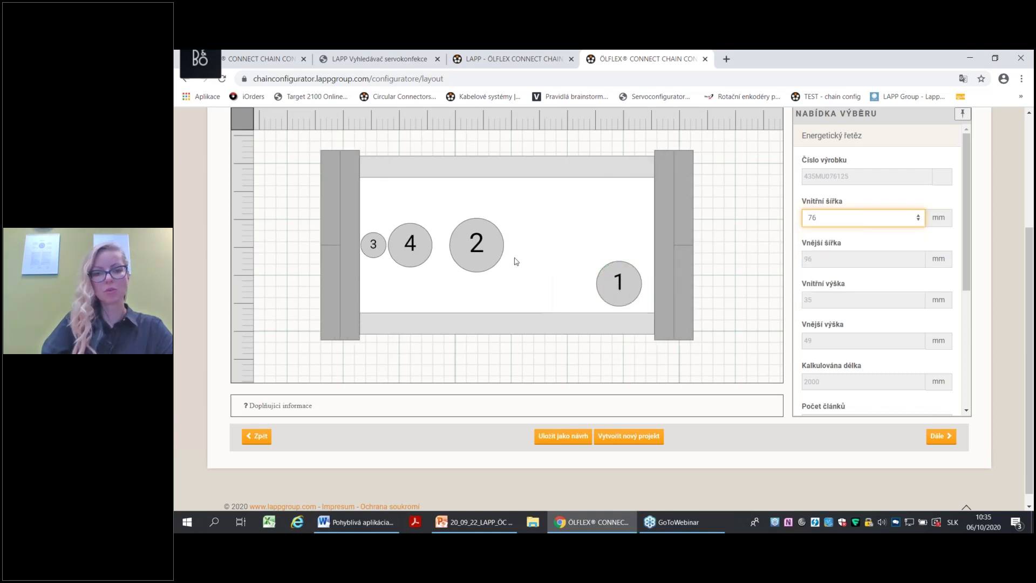
drag(495, 257, 566, 292)
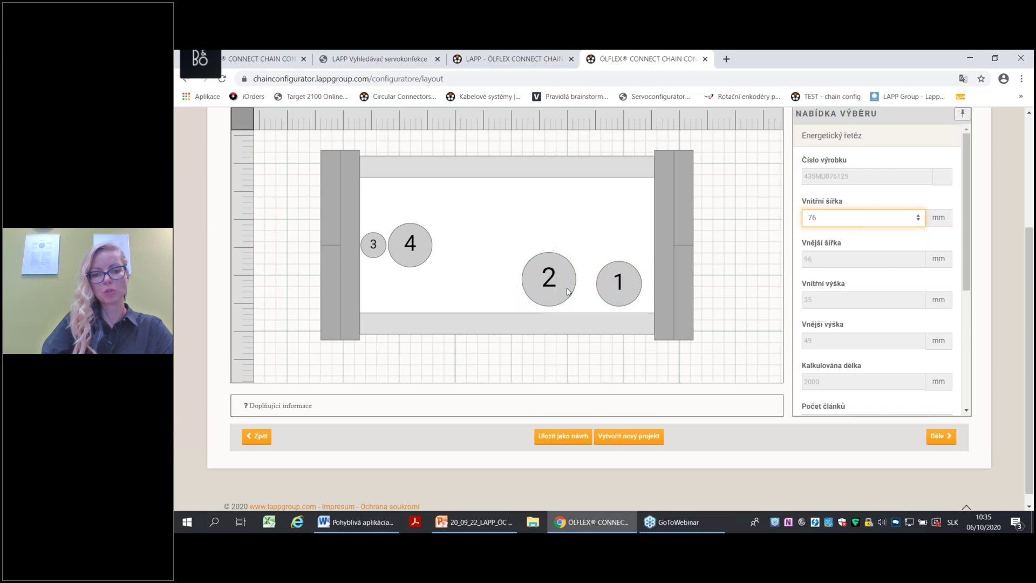
drag(413, 250, 459, 284)
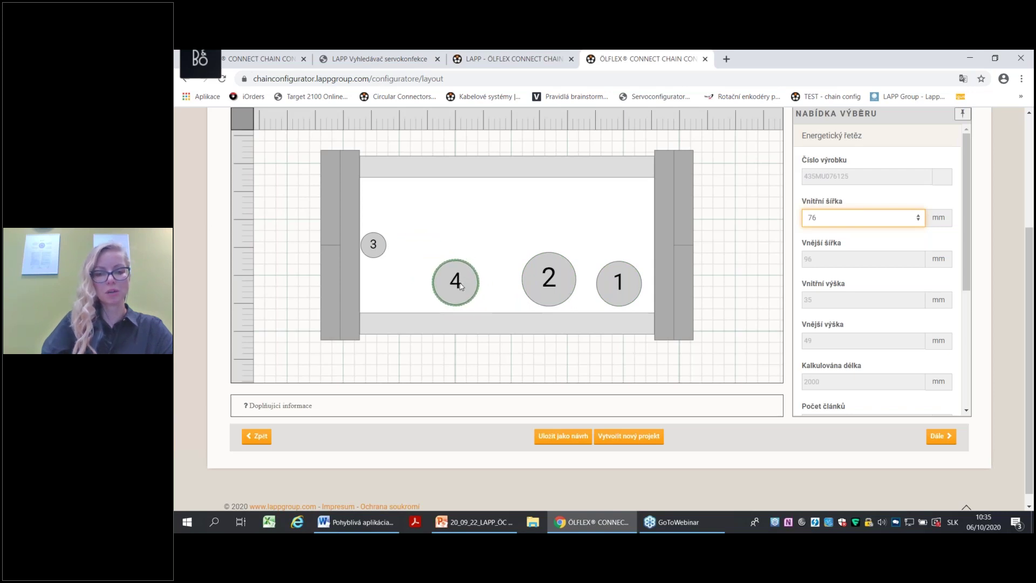
drag(380, 249, 385, 295)
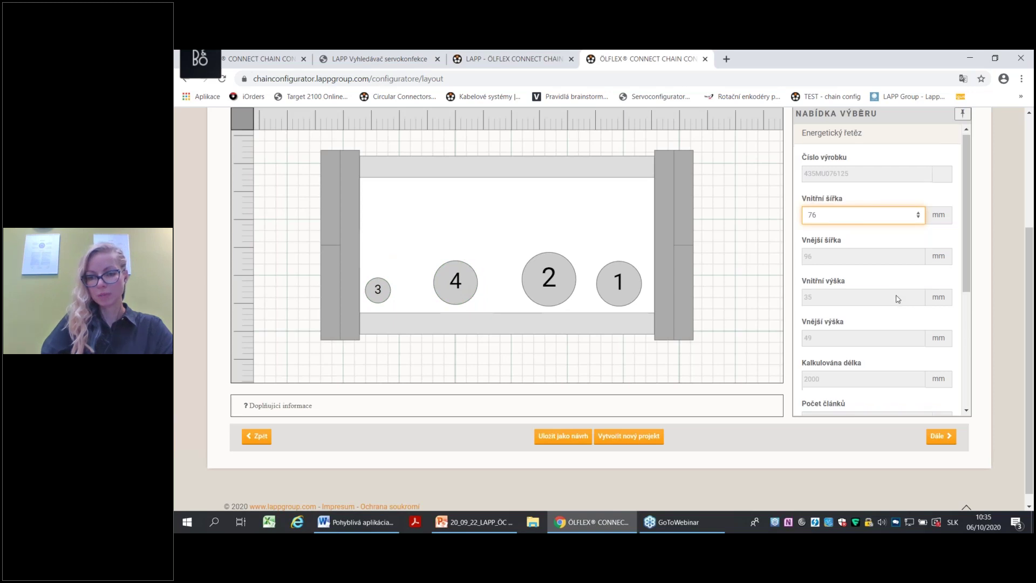
Add an S4353 vertical separator with the chain opening from the inner arc, and place it between cables 3 and 4.
scroll(885, 308, down, 5)
scroll(866, 324, up, 1)
scroll(862, 337, down, 1)
click(860, 341)
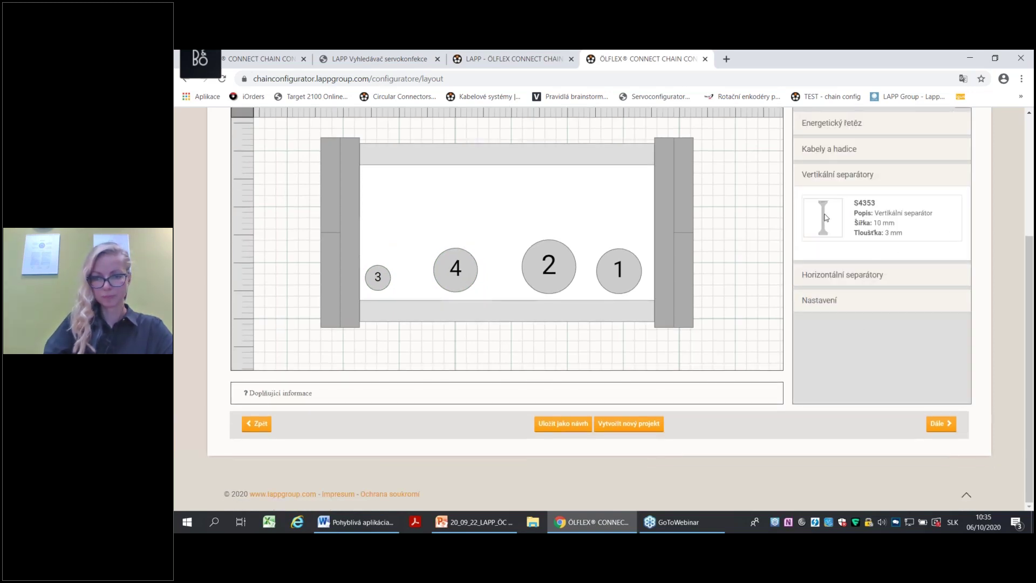
click(874, 247)
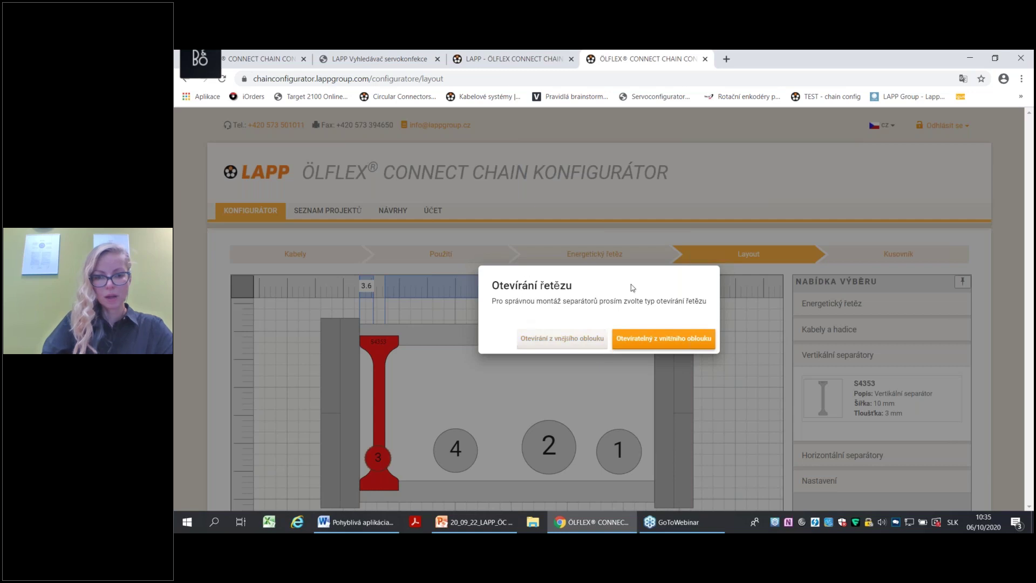
click(650, 346)
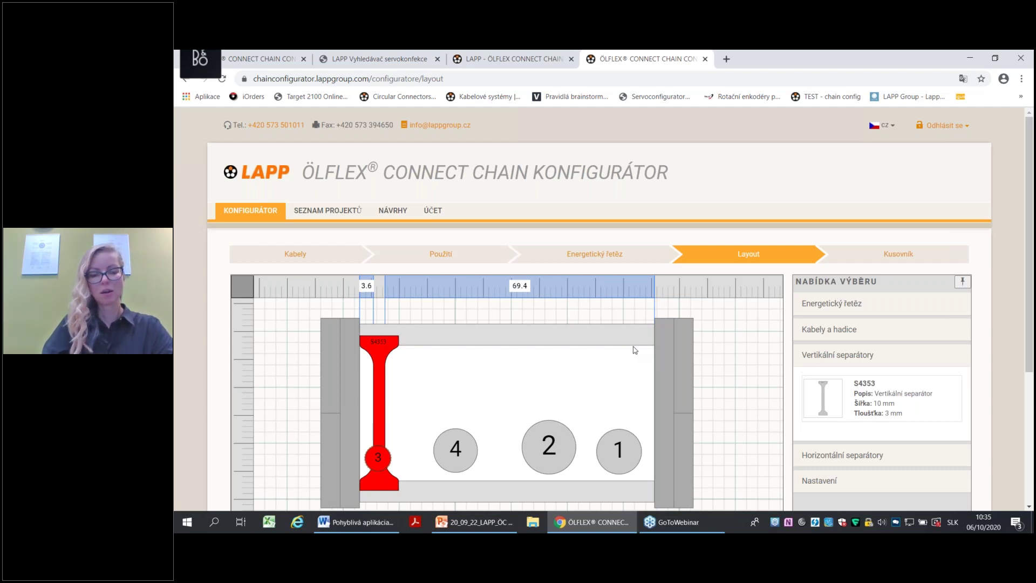
drag(372, 354, 401, 354)
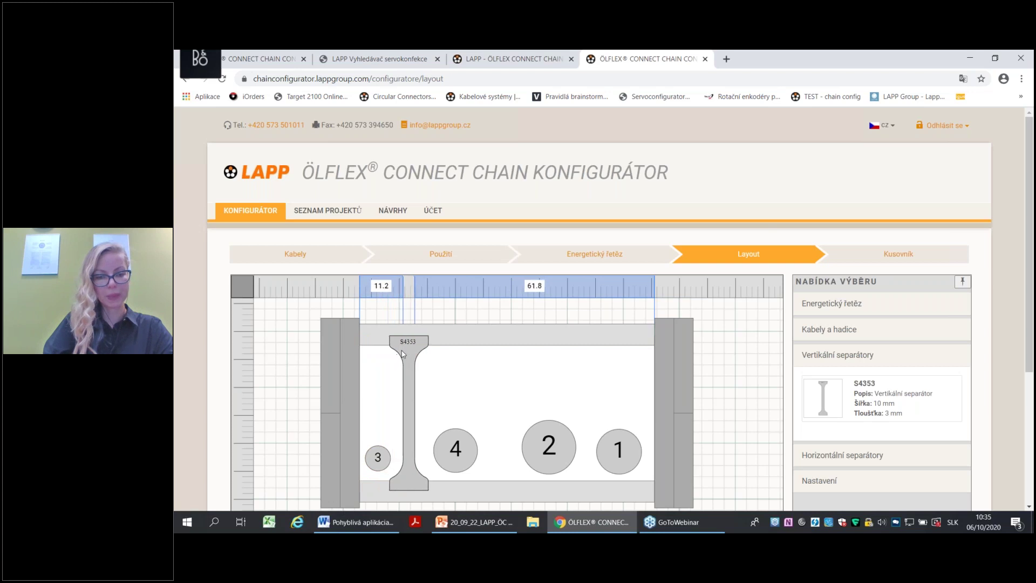
Add two more S4353 vertical separators, one between cables 4 and 2 and one between cables 2 and 1.
drag(806, 399, 465, 373)
drag(373, 353, 487, 369)
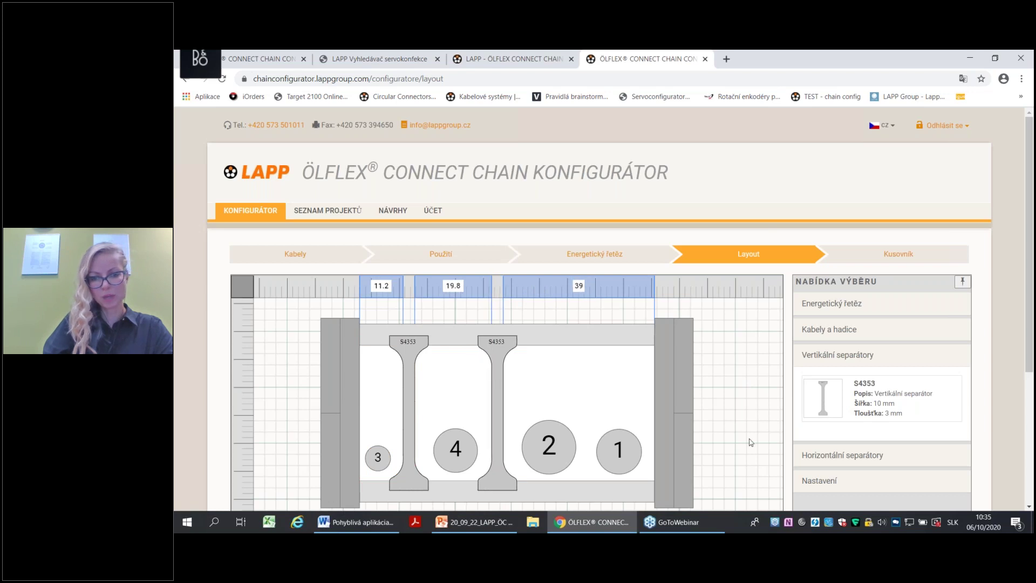
click(825, 407)
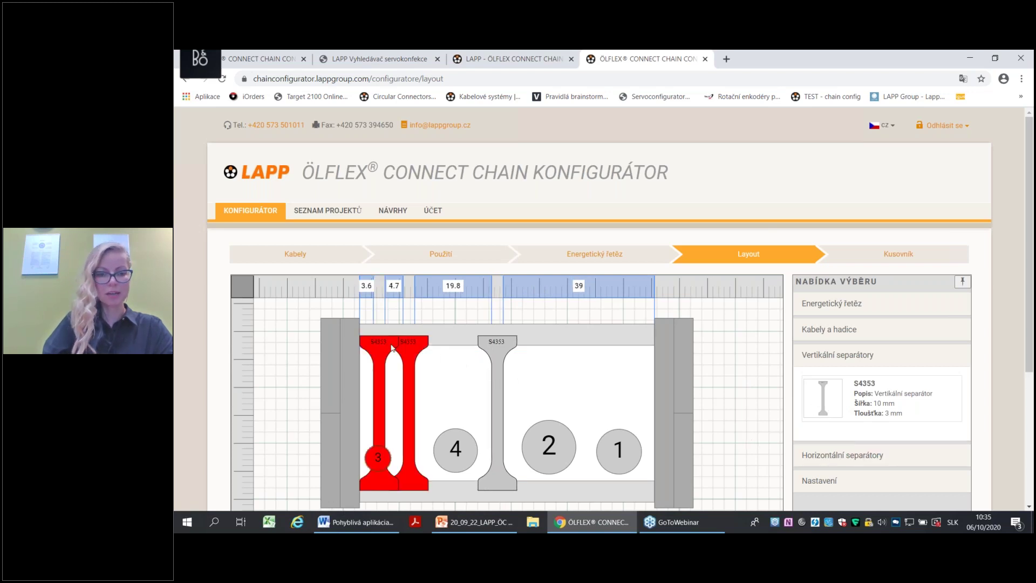
drag(392, 348, 590, 367)
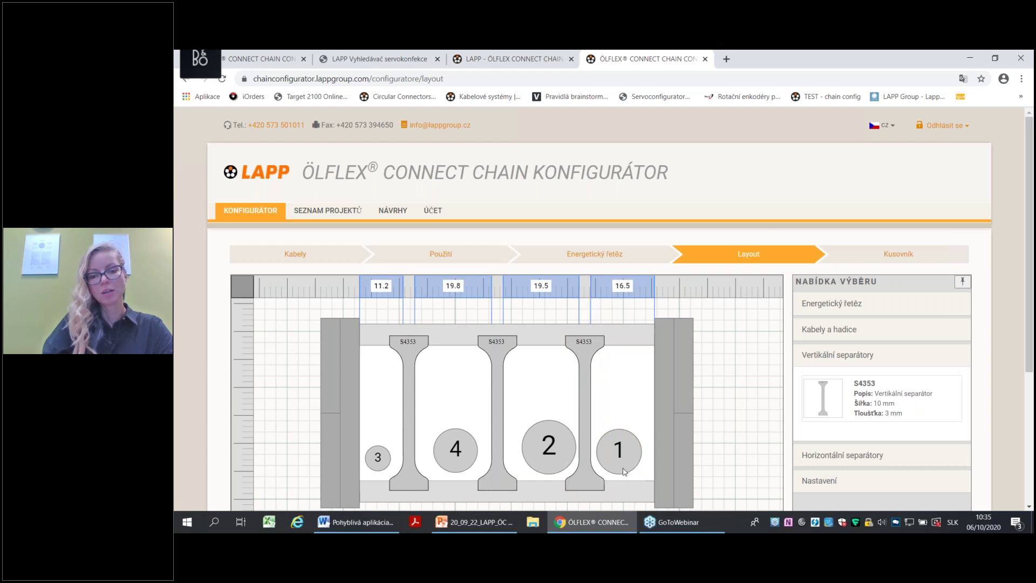
Adjust the positions of cables 1 and 2 so they sit clear of the separator between them.
drag(624, 459, 632, 460)
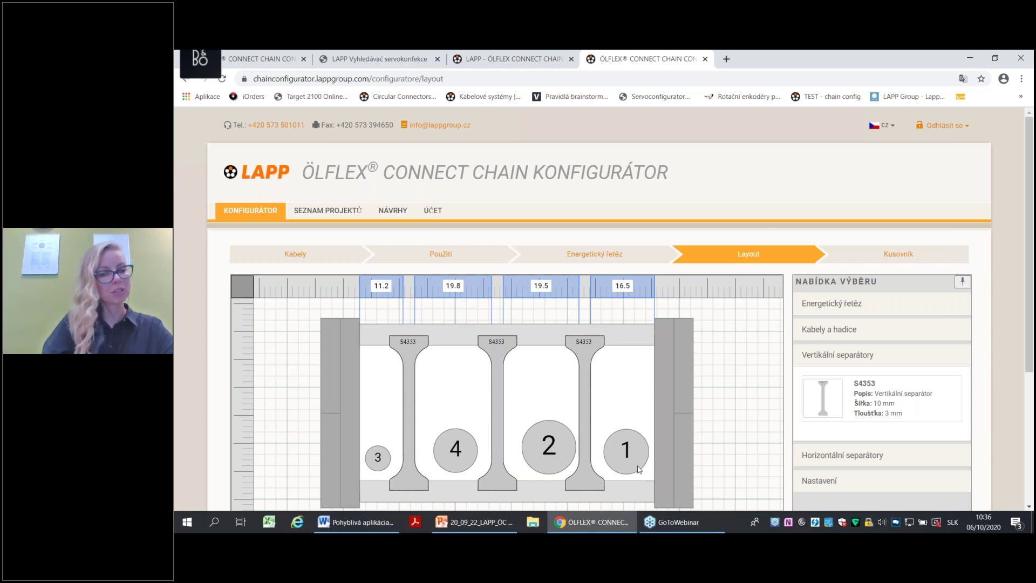
drag(557, 458, 551, 460)
drag(615, 458, 615, 462)
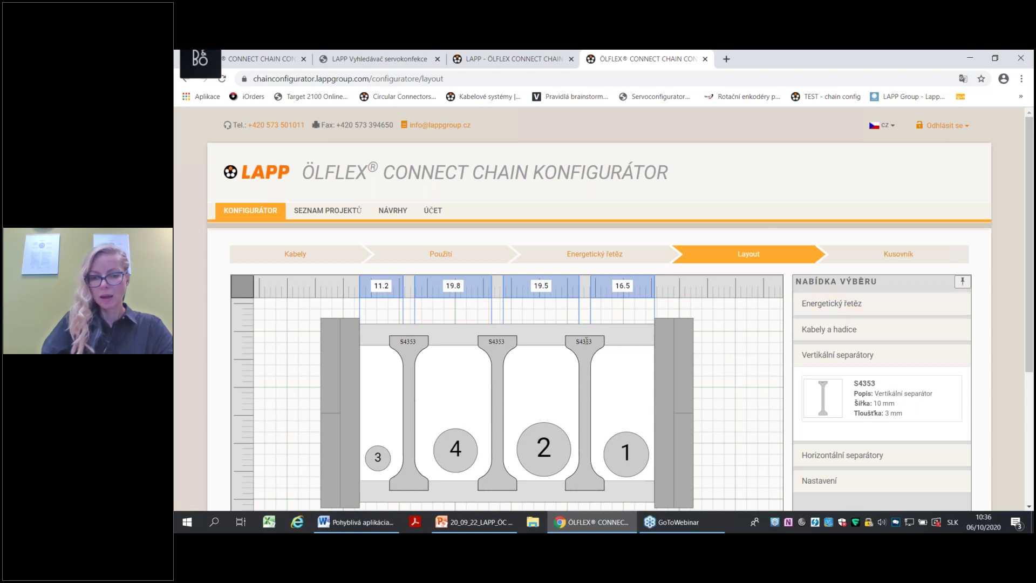
Remove all three S4353 vertical separators from the chain layout.
click(586, 356)
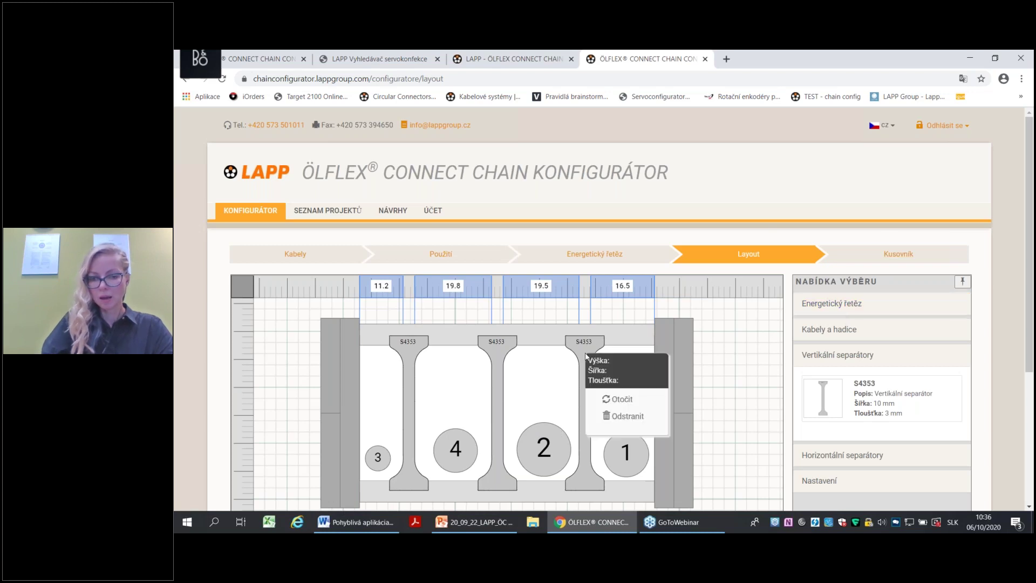
click(624, 426)
click(499, 376)
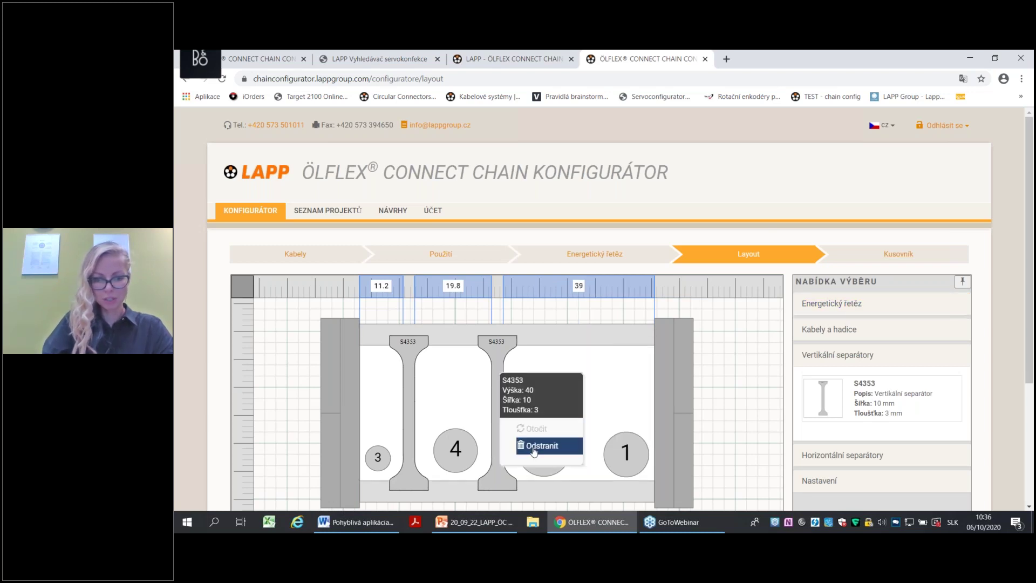
click(540, 446)
click(407, 392)
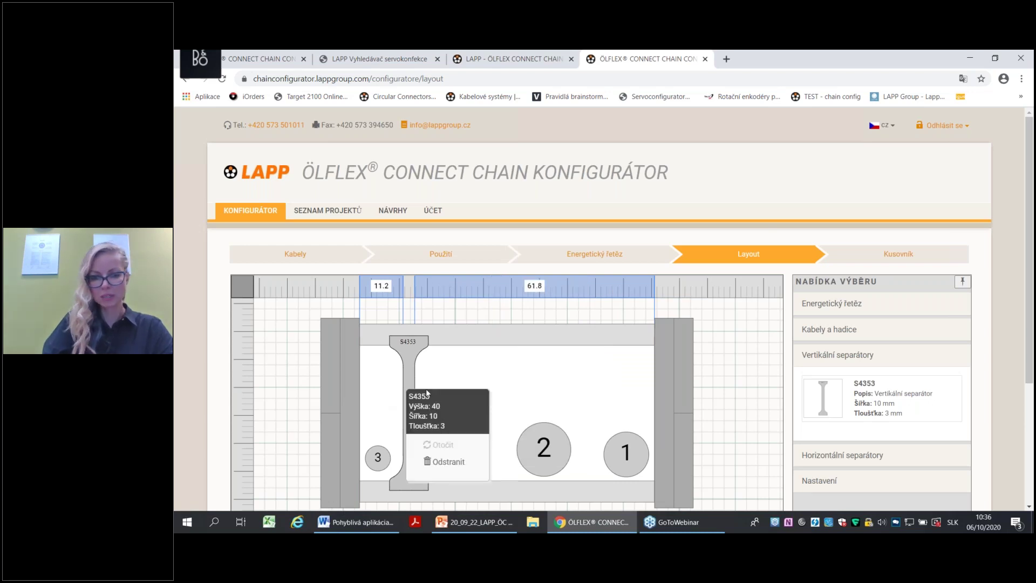
click(451, 462)
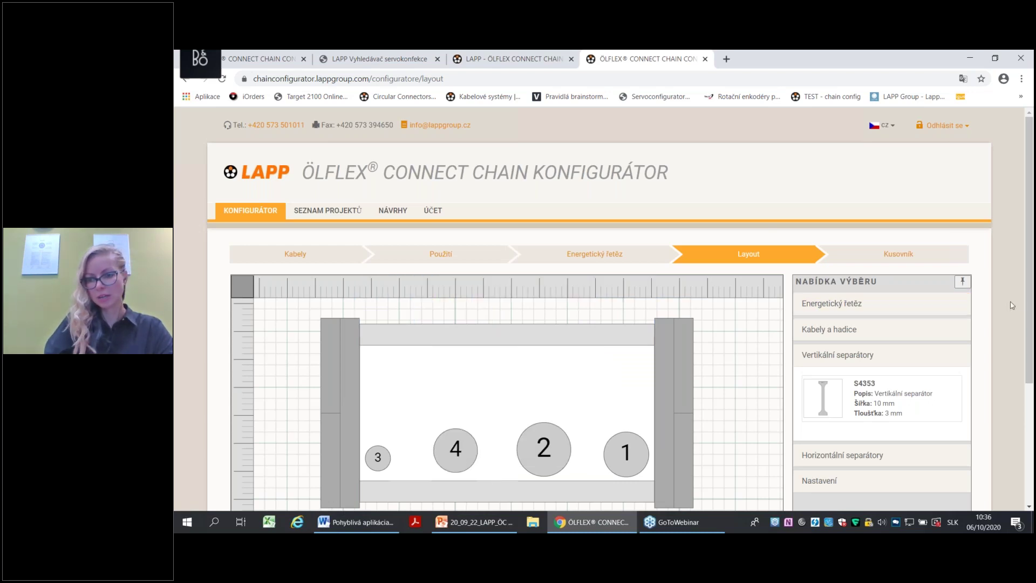
Add two S4353F vertical separators, one between cables 3 and 4 and one between cables 4 and 2.
scroll(1031, 292, down, 3)
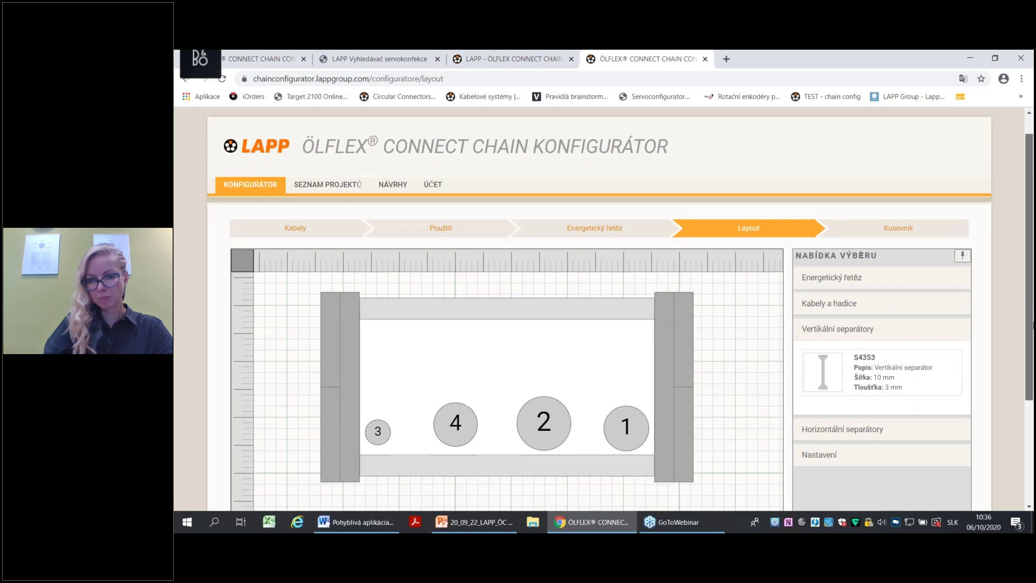
click(837, 293)
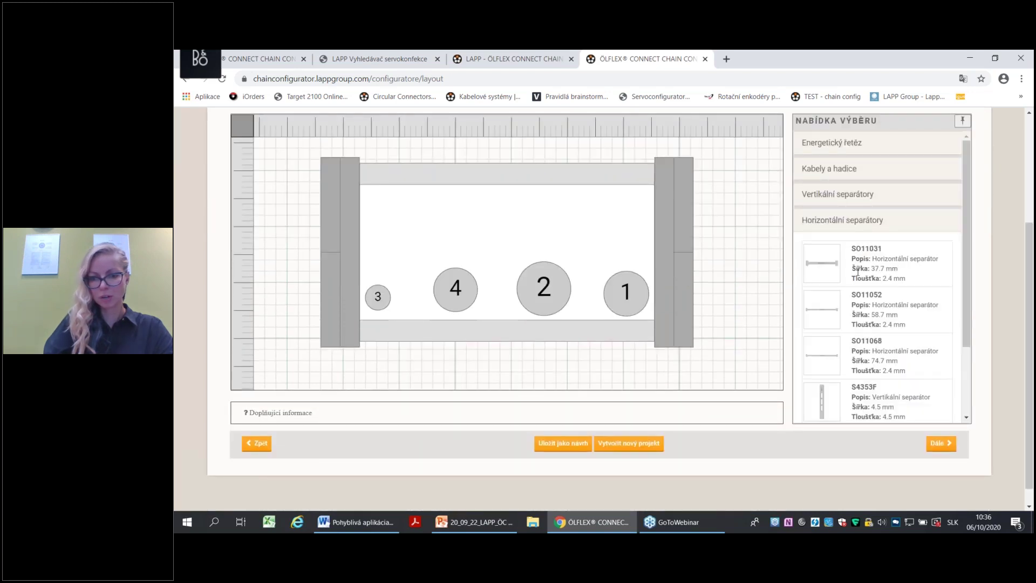
scroll(858, 272, down, 2)
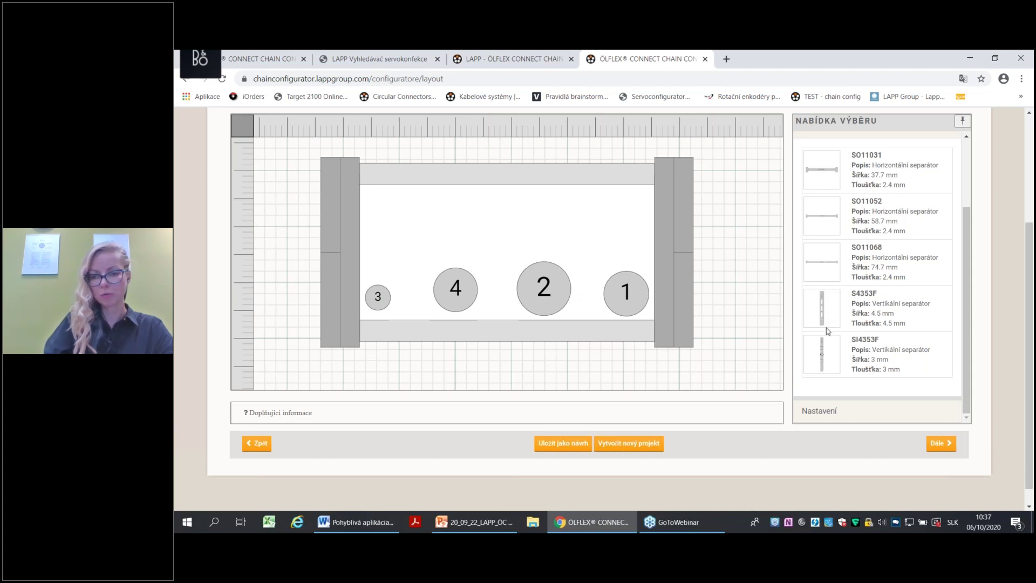
scroll(844, 297, up, 2)
scroll(844, 297, down, 2)
click(819, 312)
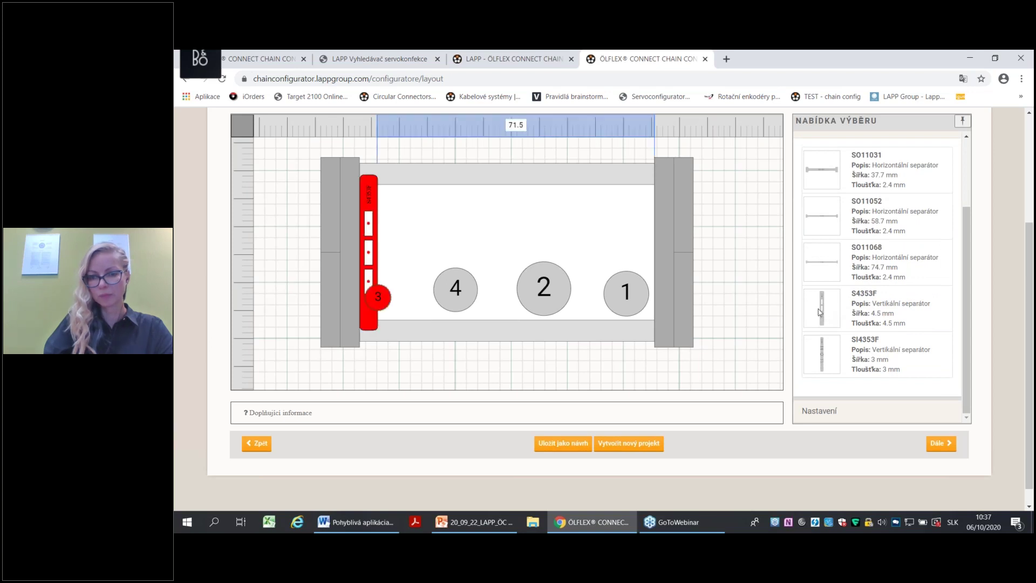
drag(371, 192, 412, 192)
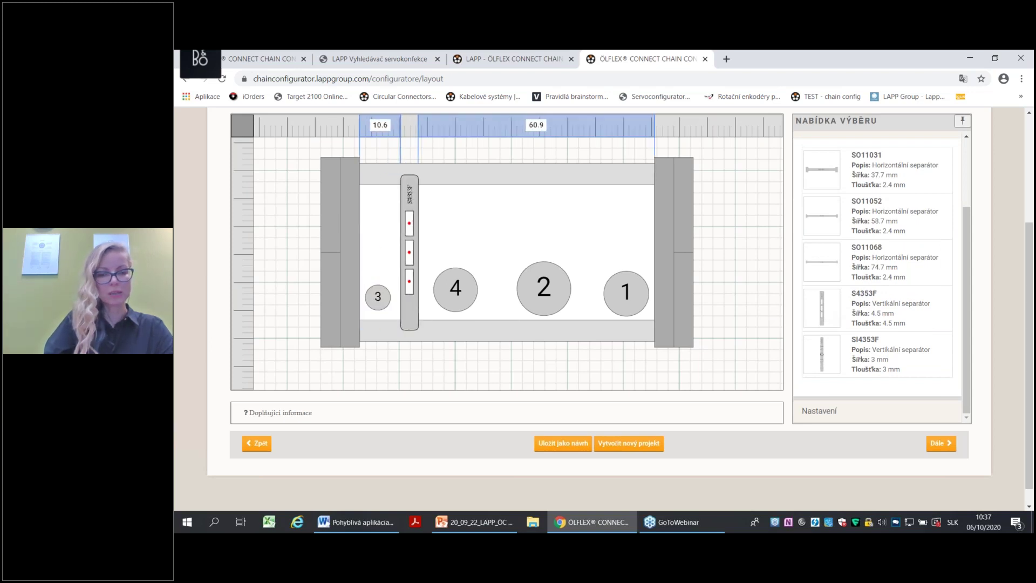
click(825, 312)
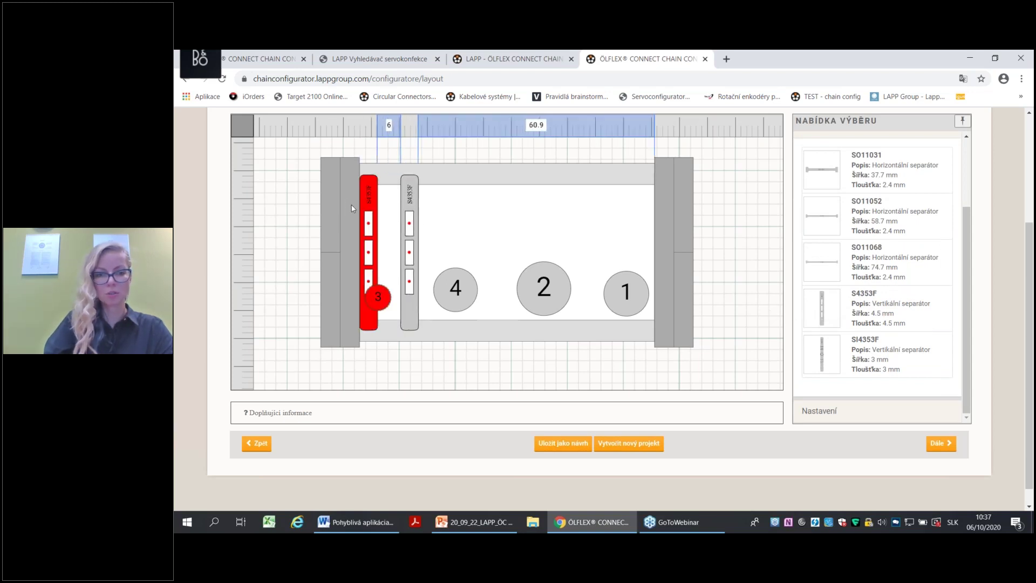
drag(364, 196, 492, 197)
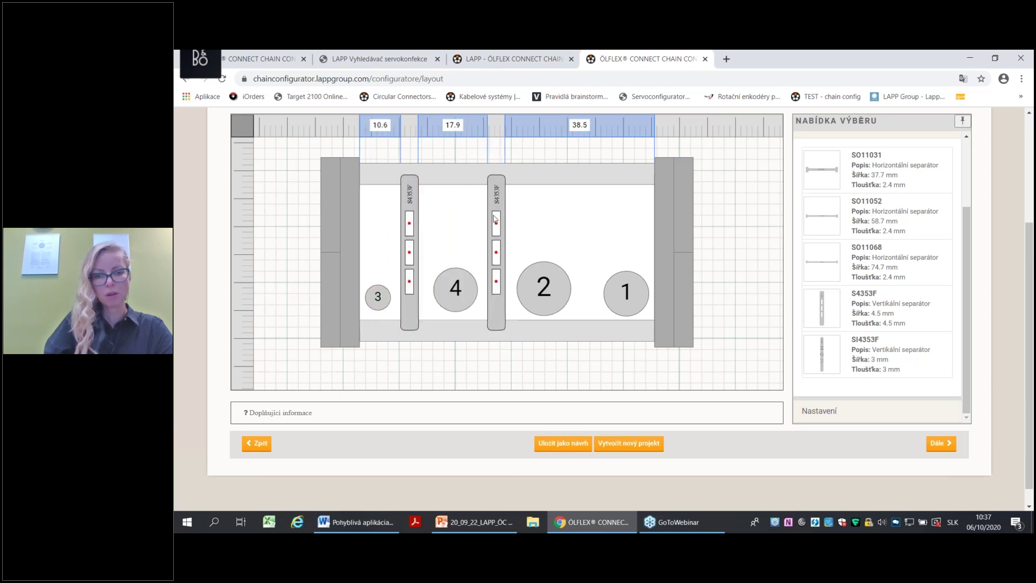
Add an SO11031 horizontal separator and shift the second vertical separator so both its ends rest in the vertical separators.
scroll(827, 291, up, 2)
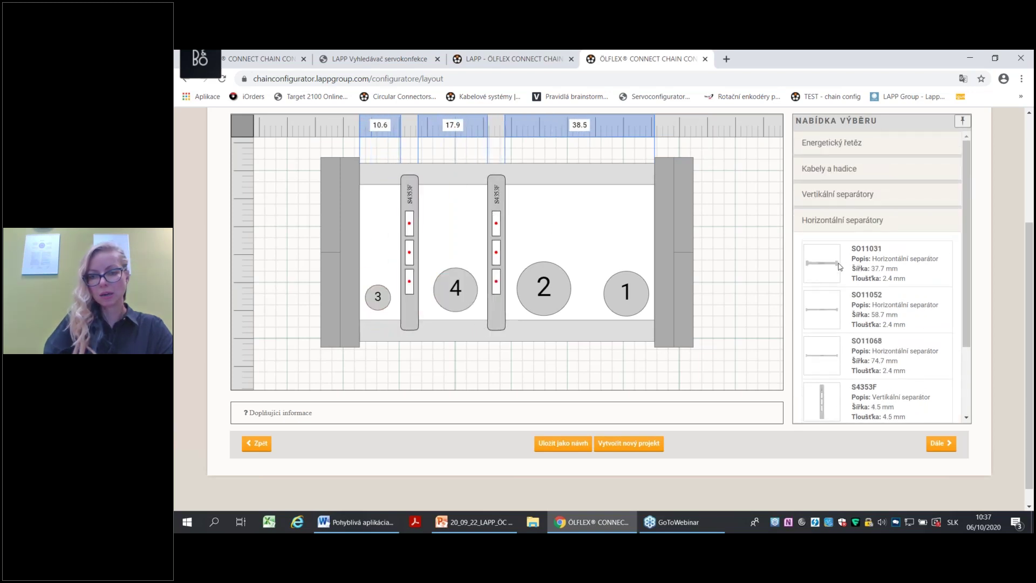
click(840, 257)
drag(439, 250, 479, 234)
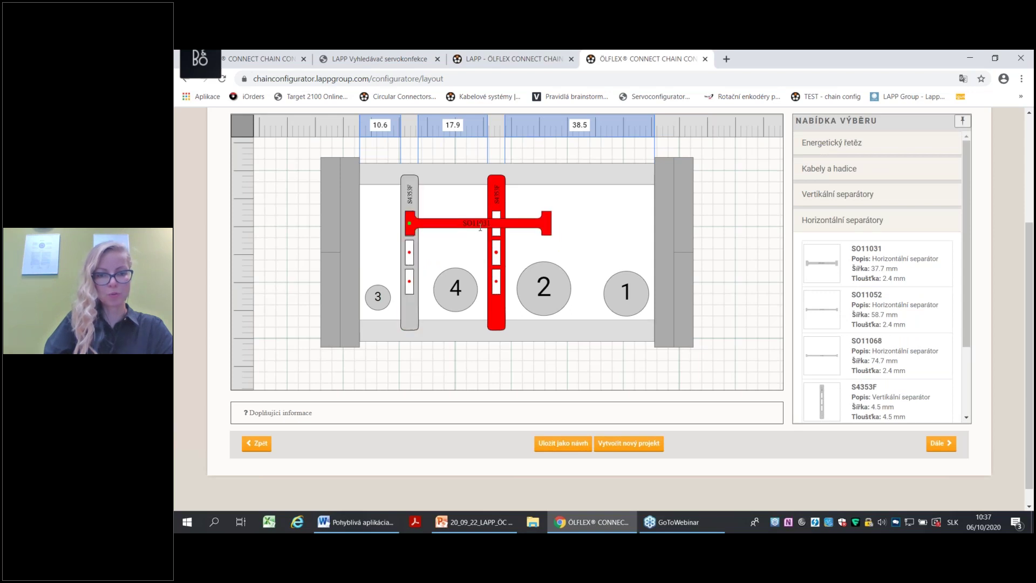
drag(496, 195, 543, 200)
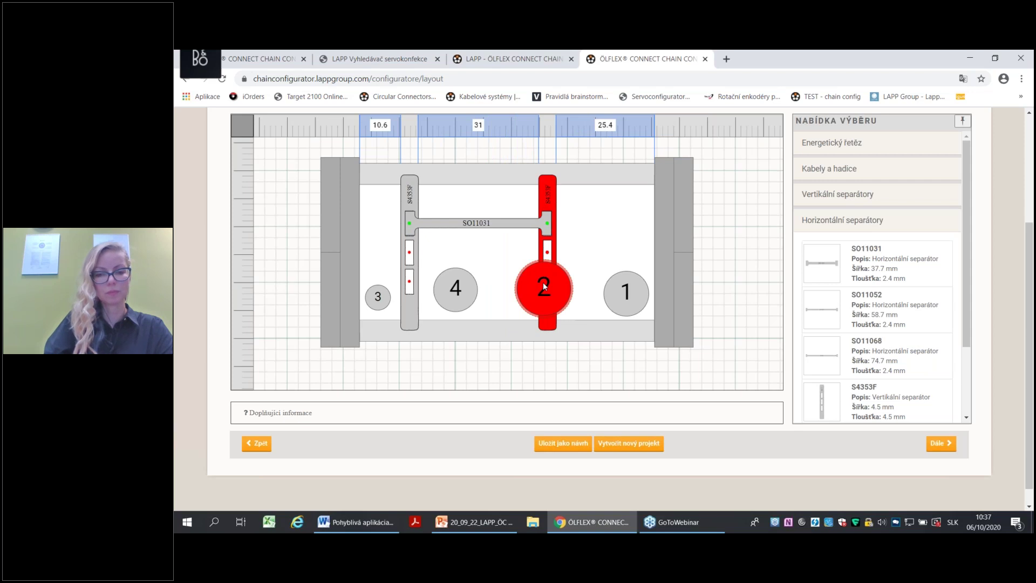
Lower the horizontal separator to the middle slots, with cable 2 above and cable 4 below it, and move cable 1 clear of the vertical separator.
drag(543, 283, 606, 222)
drag(455, 294, 472, 297)
drag(470, 235, 485, 261)
drag(617, 231, 465, 221)
drag(633, 308, 608, 308)
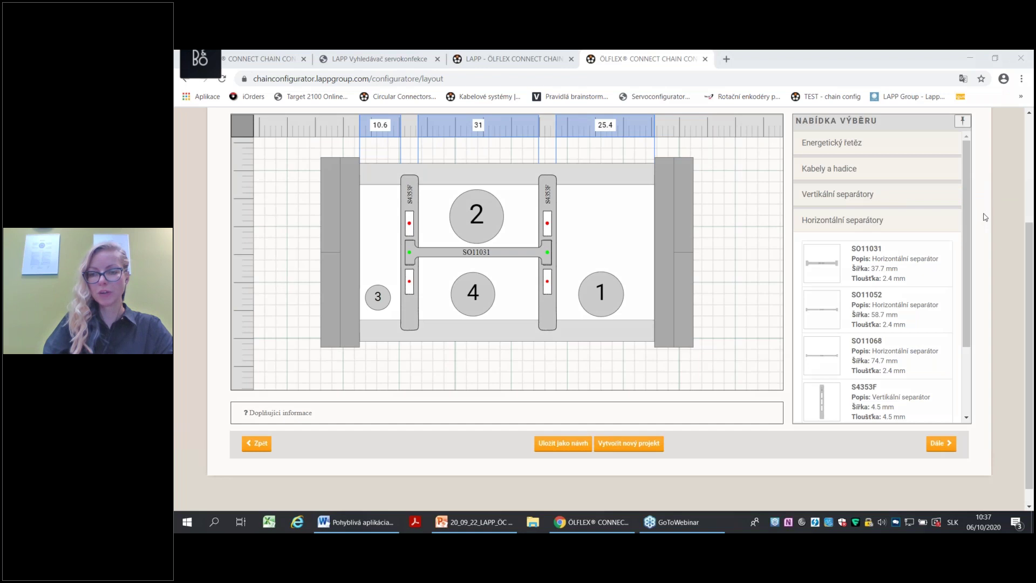
mouse_move(320, 336)
mouse_down()
mouse_move(693, 331)
mouse_move(675, 348)
mouse_move(321, 334)
mouse_move(337, 324)
mouse_move(339, 347)
mouse_up()
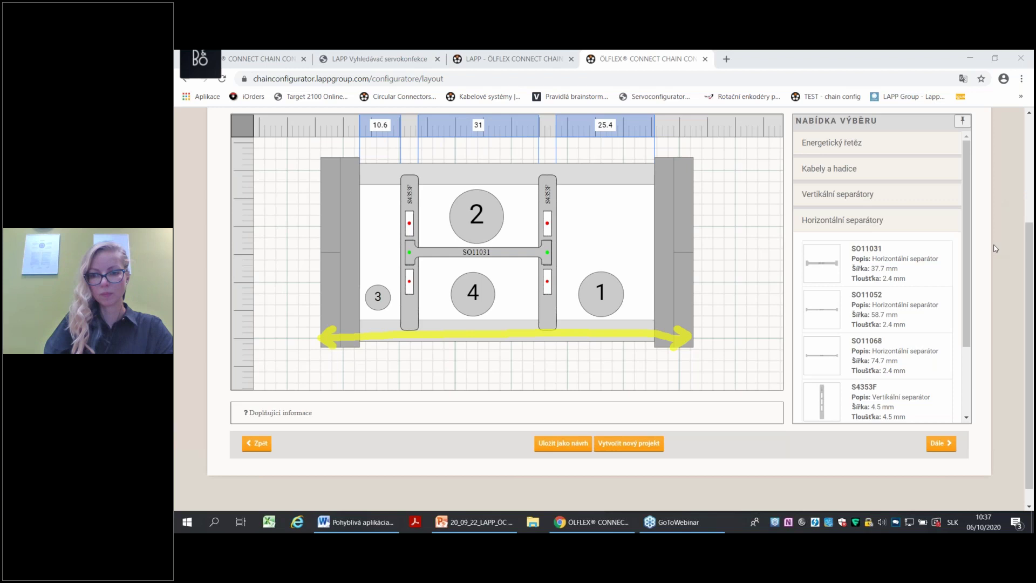
key(e)
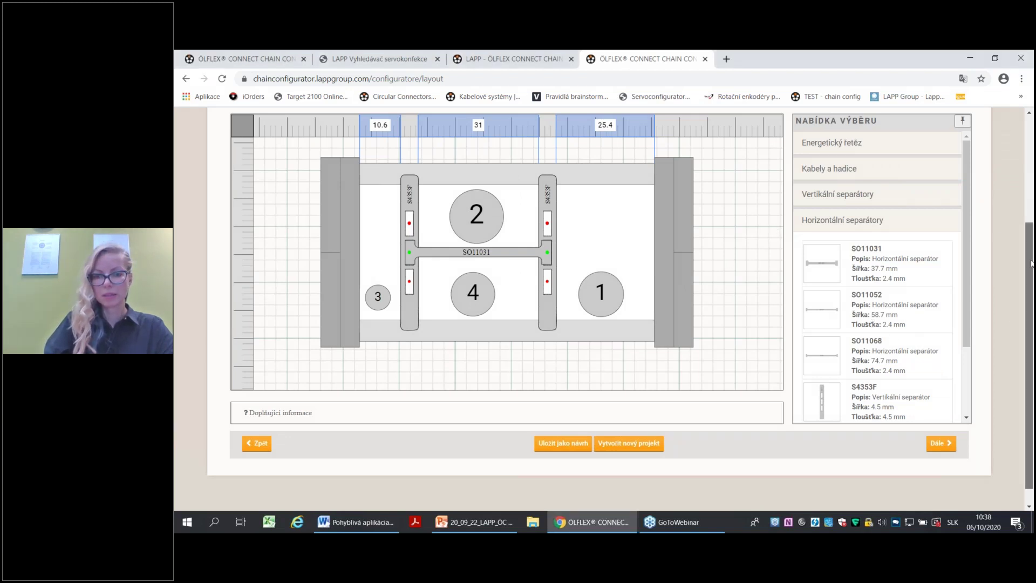
Proceed from the layout to the bill of materials stage and review the technical drawing with side view, end brackets and chain cross-section.
scroll(1031, 263, up, 1)
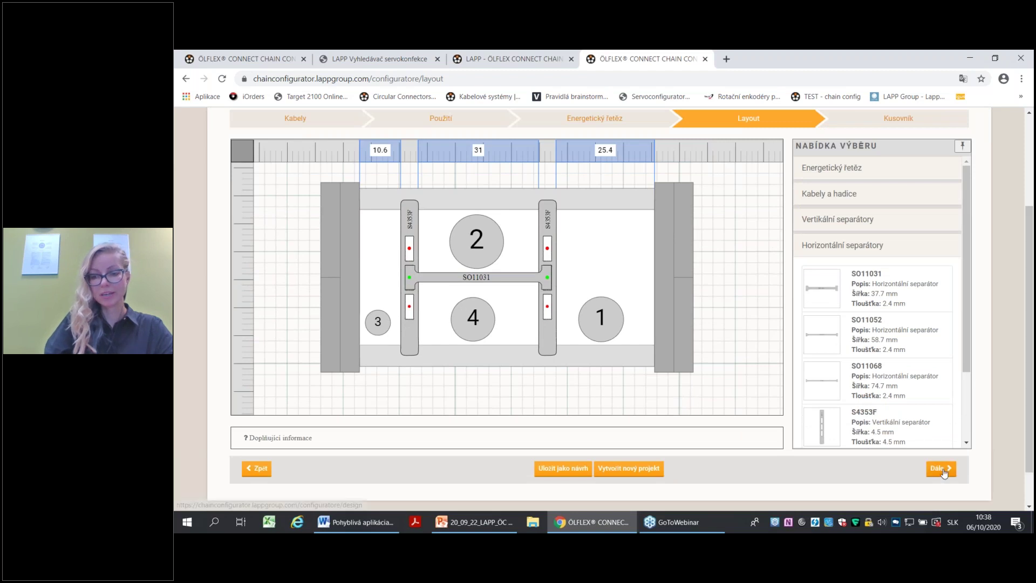
click(941, 470)
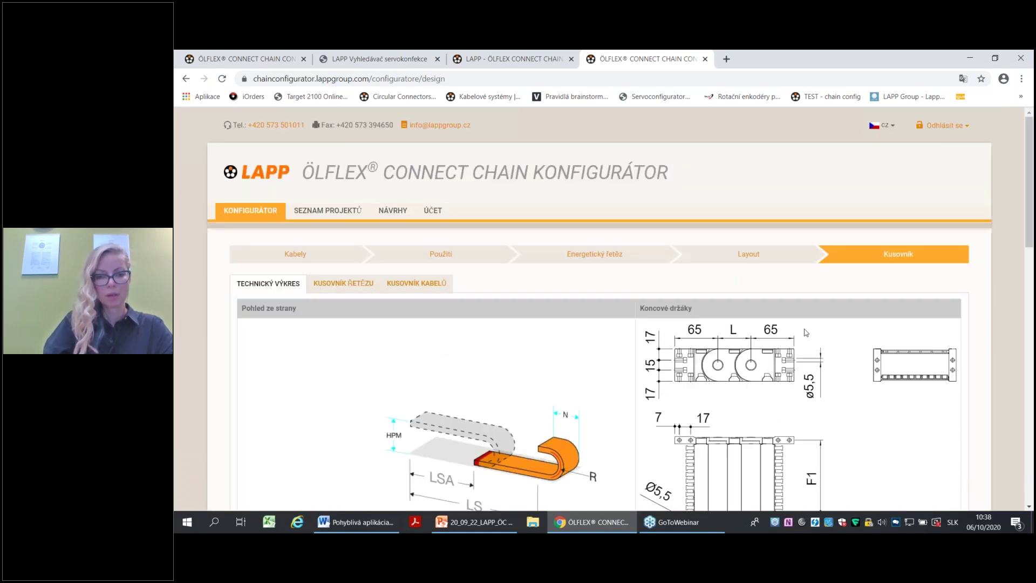
scroll(806, 333, down, 3)
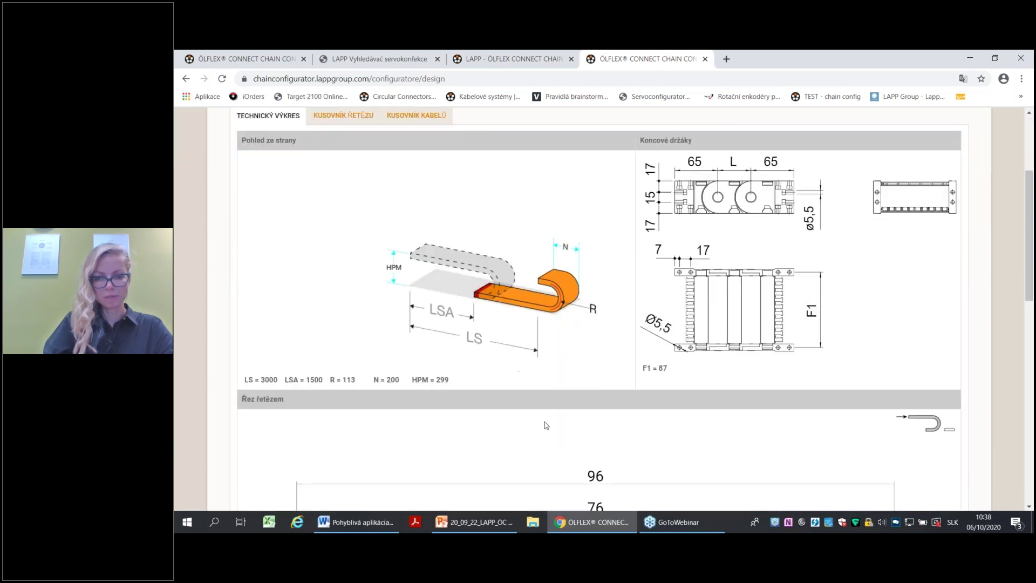
scroll(839, 323, down, 9)
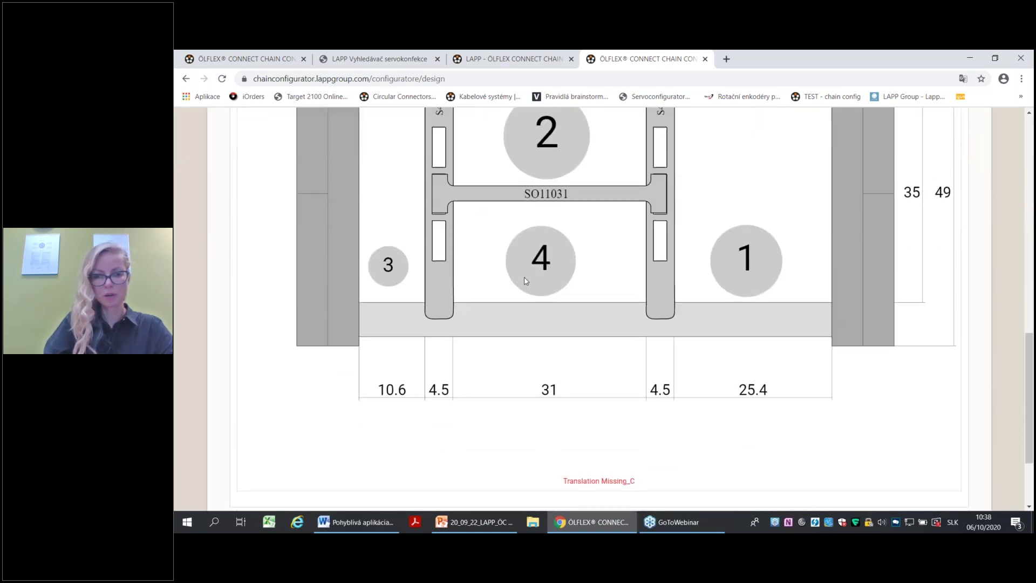
scroll(620, 283, up, 12)
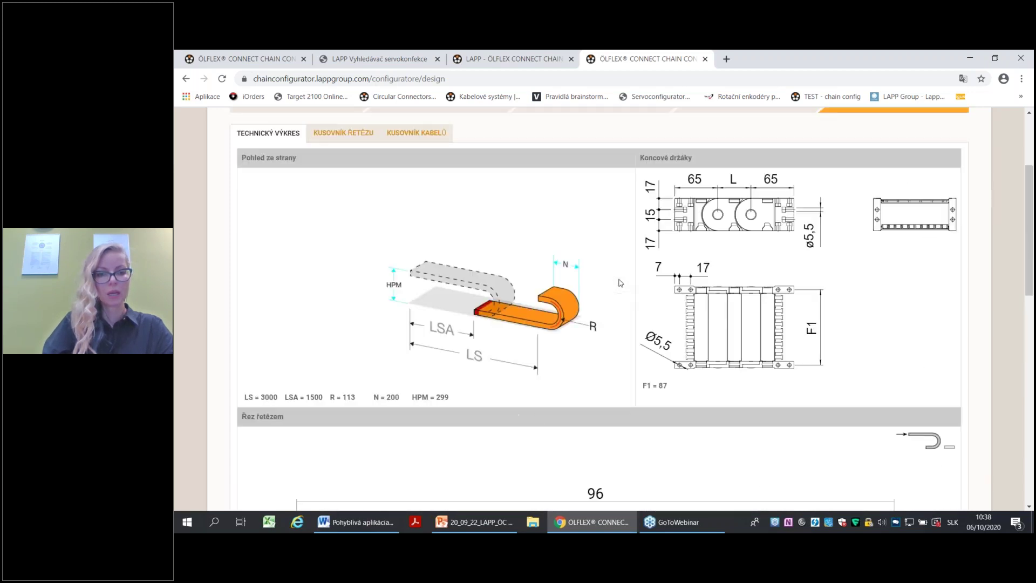
Review the chain's bill of materials and the cables' bill of materials.
click(348, 172)
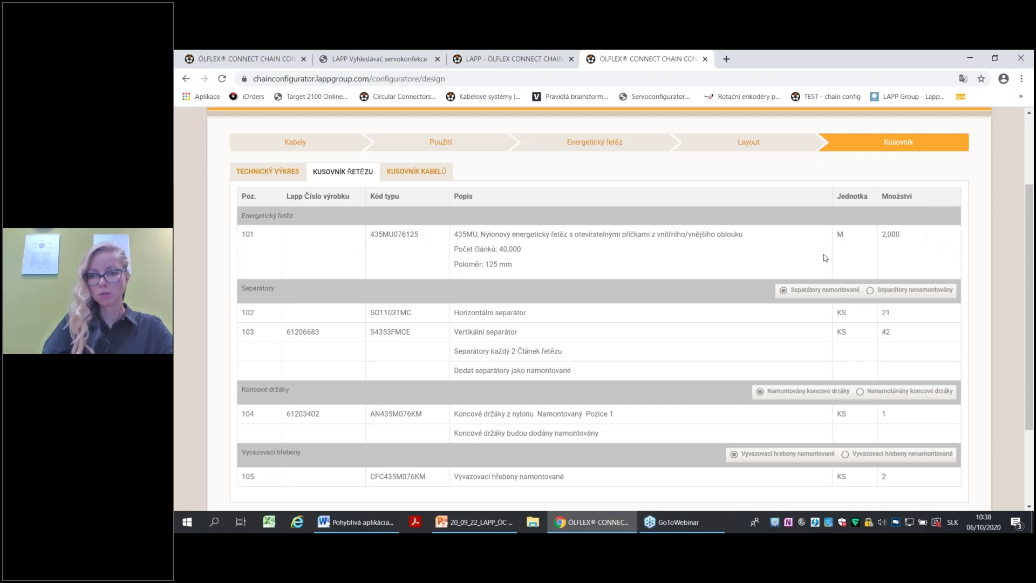
scroll(942, 261, down, 1)
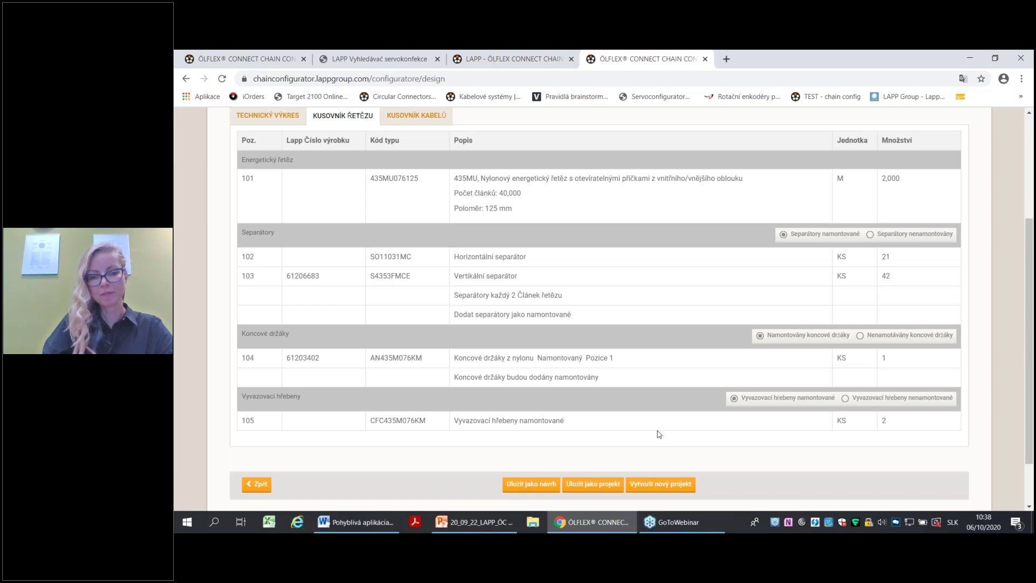
scroll(655, 432, up, 3)
click(432, 284)
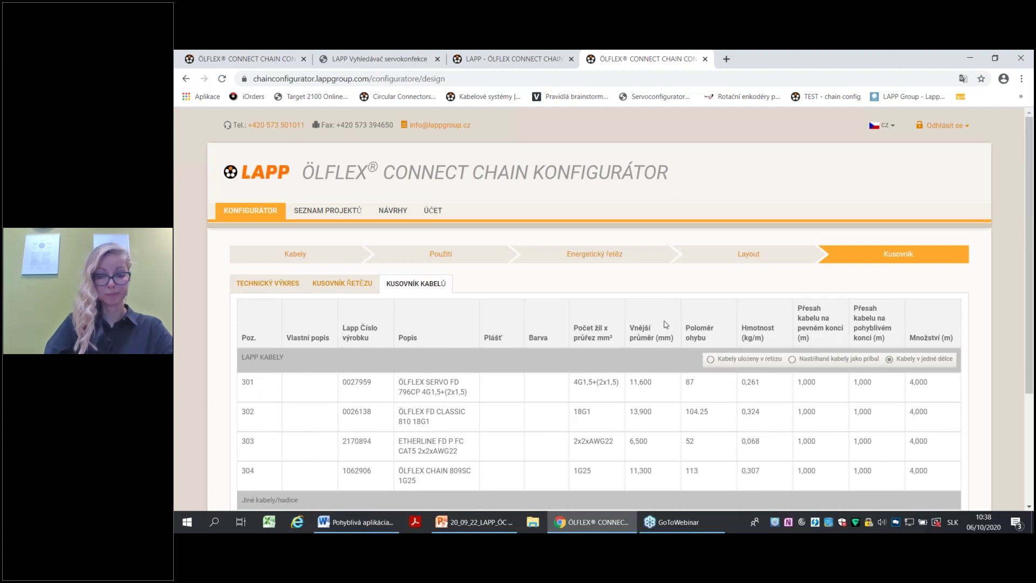
scroll(667, 324, down, 2)
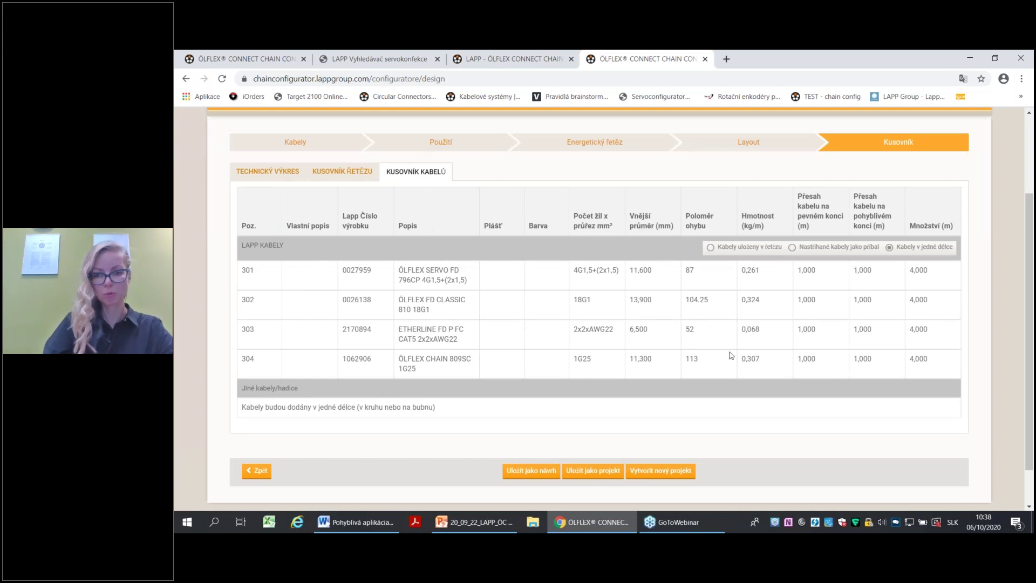
scroll(768, 338, down, 1)
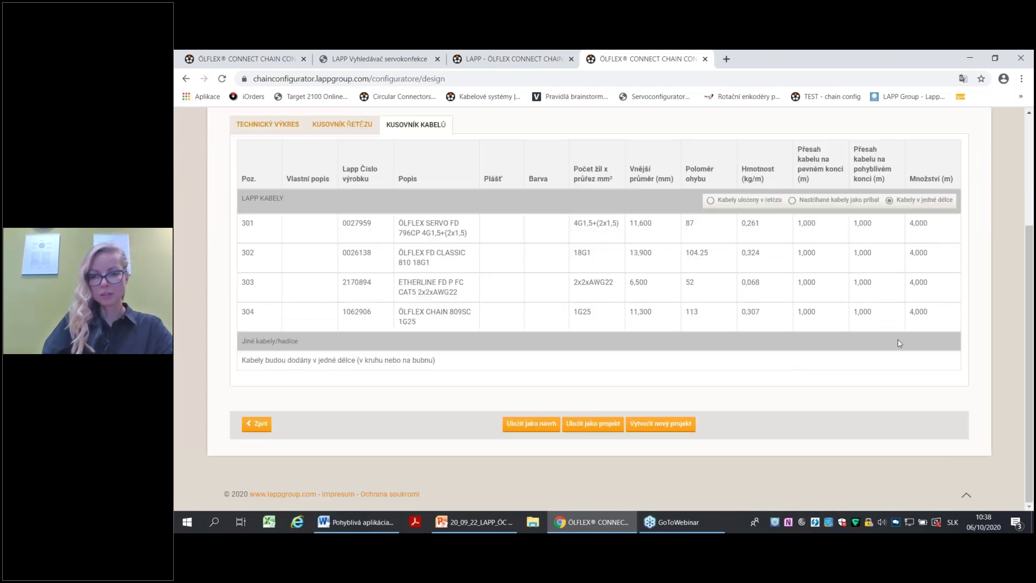
scroll(898, 341, up, 1)
scroll(706, 321, up, 3)
scroll(706, 321, down, 3)
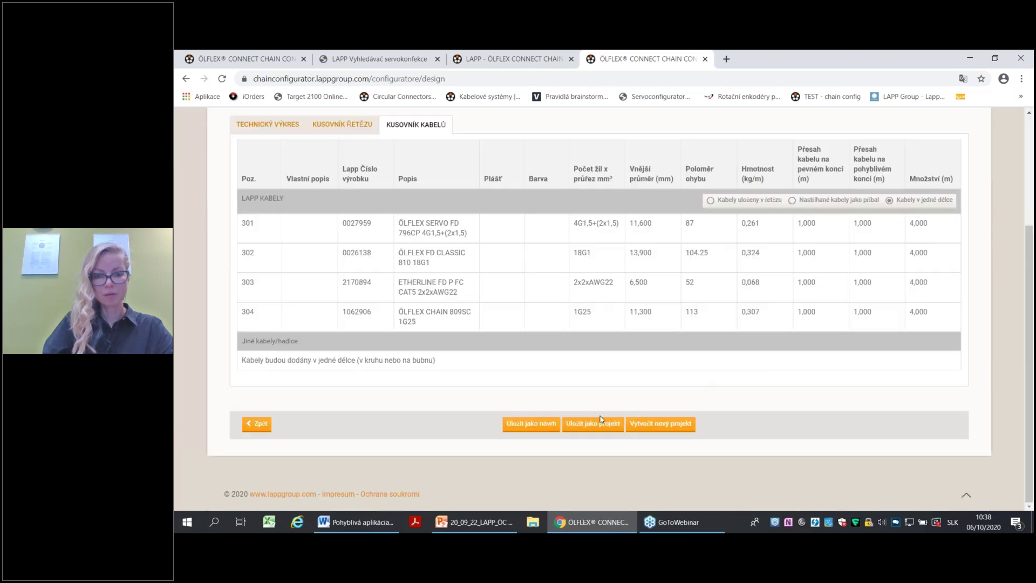
click(541, 425)
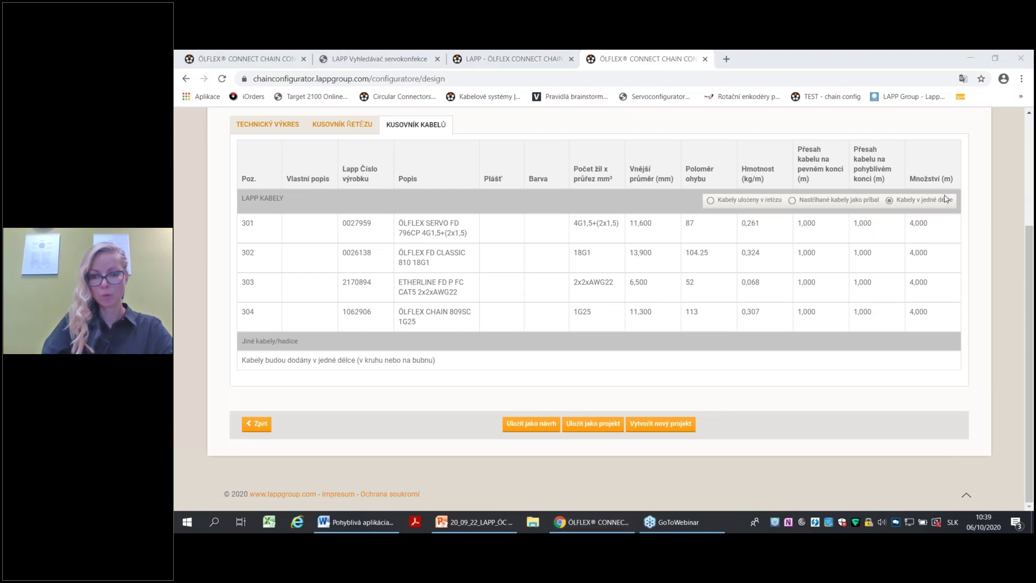
mouse_move(536, 400)
mouse_down()
mouse_move(499, 429)
mouse_move(522, 452)
mouse_move(550, 397)
mouse_move(536, 393)
mouse_up()
mouse_move(607, 400)
mouse_down()
mouse_move(561, 418)
mouse_move(602, 456)
mouse_move(628, 429)
mouse_move(621, 396)
mouse_move(611, 398)
mouse_up()
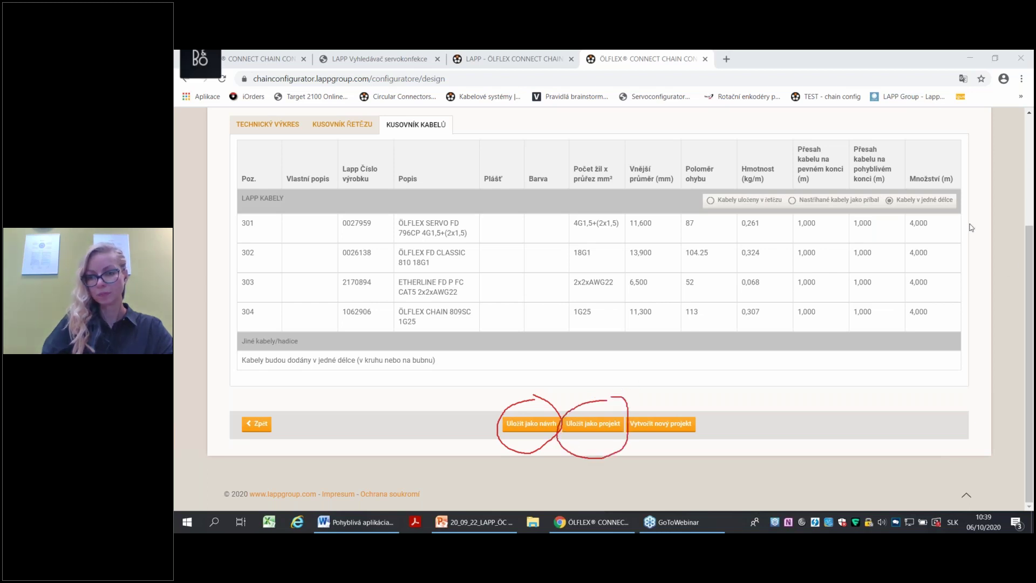
key(Escape)
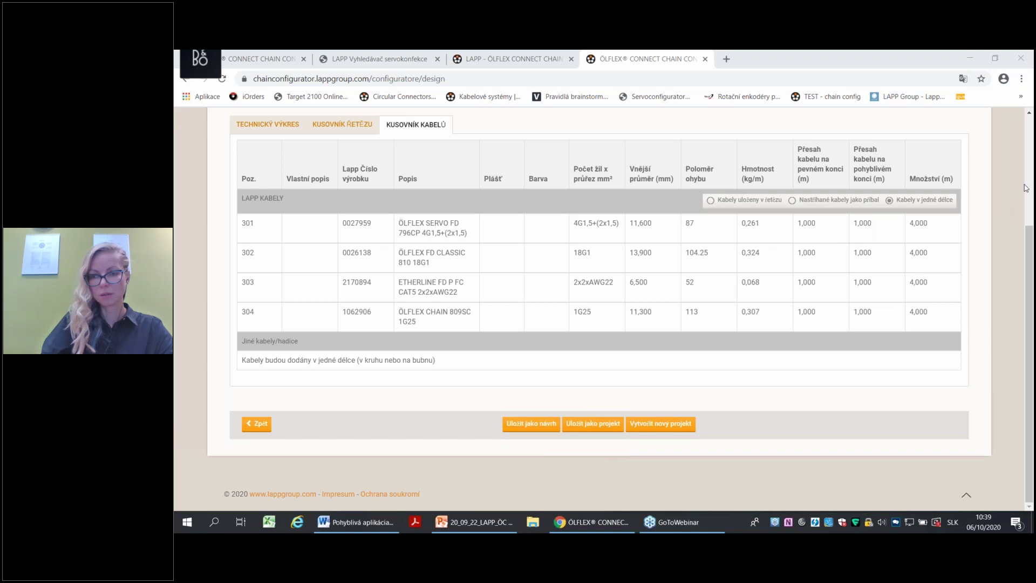
Save the configuration as a project with drawing description "test project_webinar" and project name "webinar LAPP".
click(601, 427)
click(506, 276)
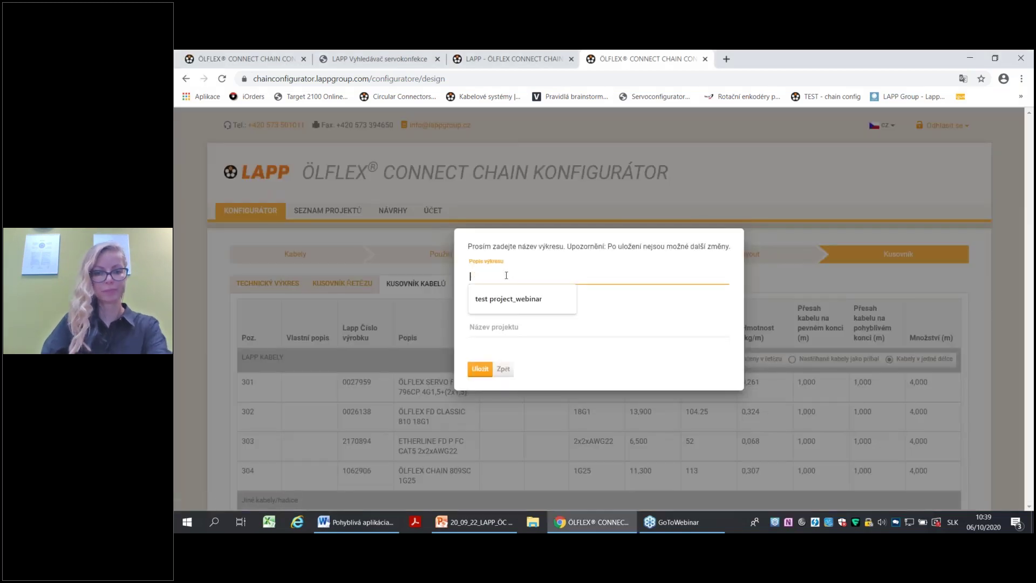
click(506, 309)
click(513, 326)
text(w)
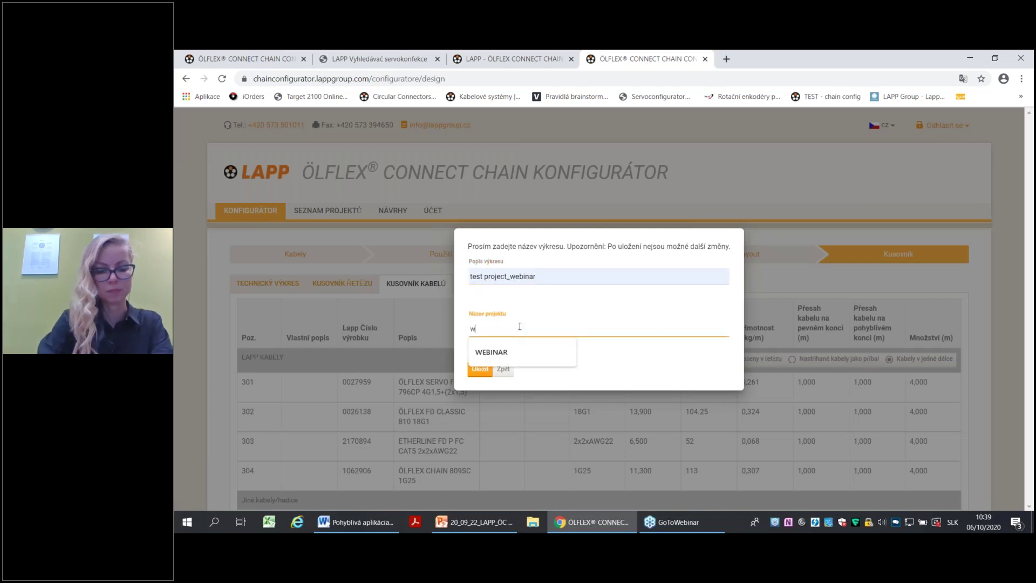
text(ebinar LA)
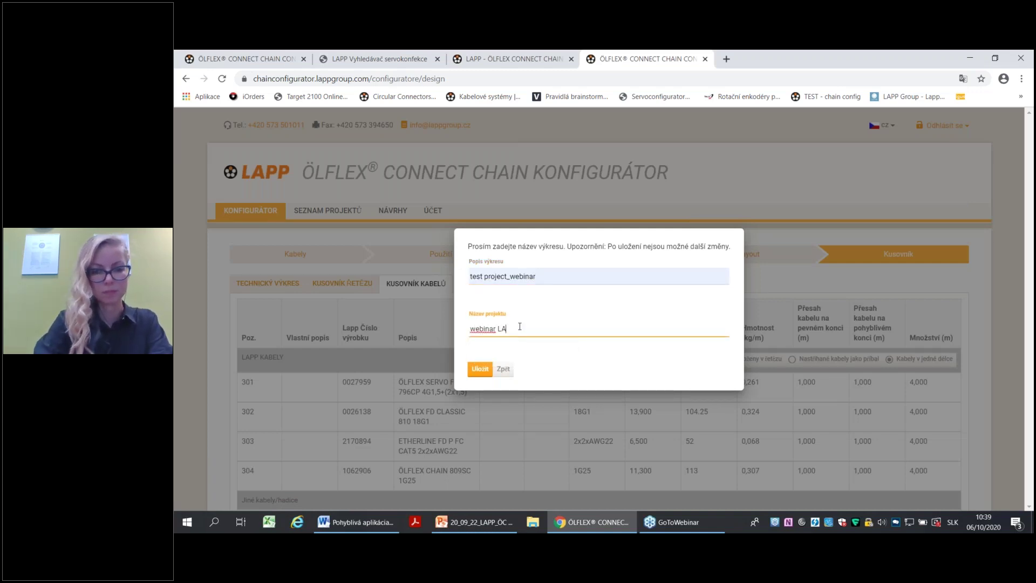
text(PP)
click(481, 369)
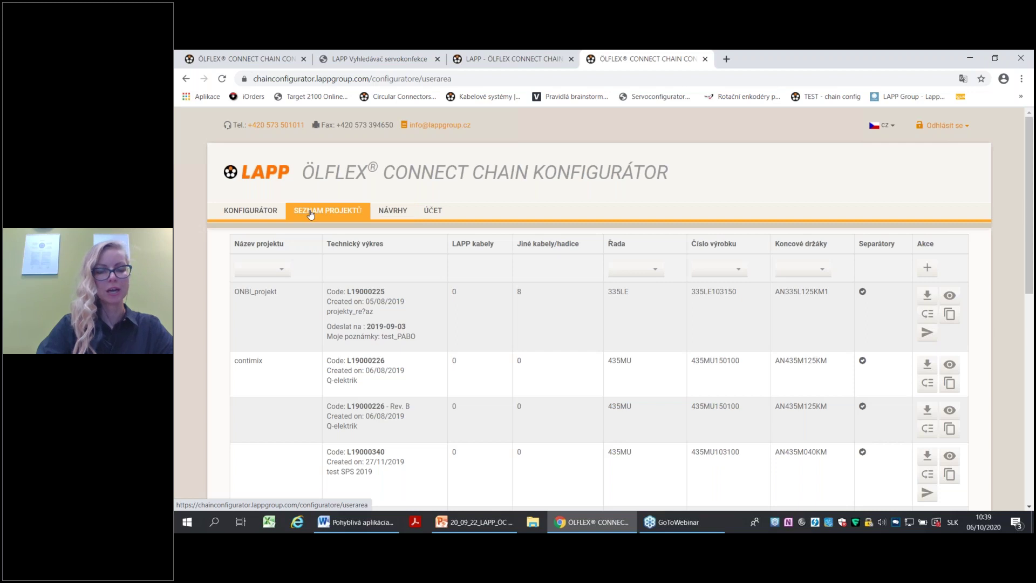
Look through the saved projects down to the webinar LAPP entry and show page 2 of the project list.
scroll(310, 215, down, 4)
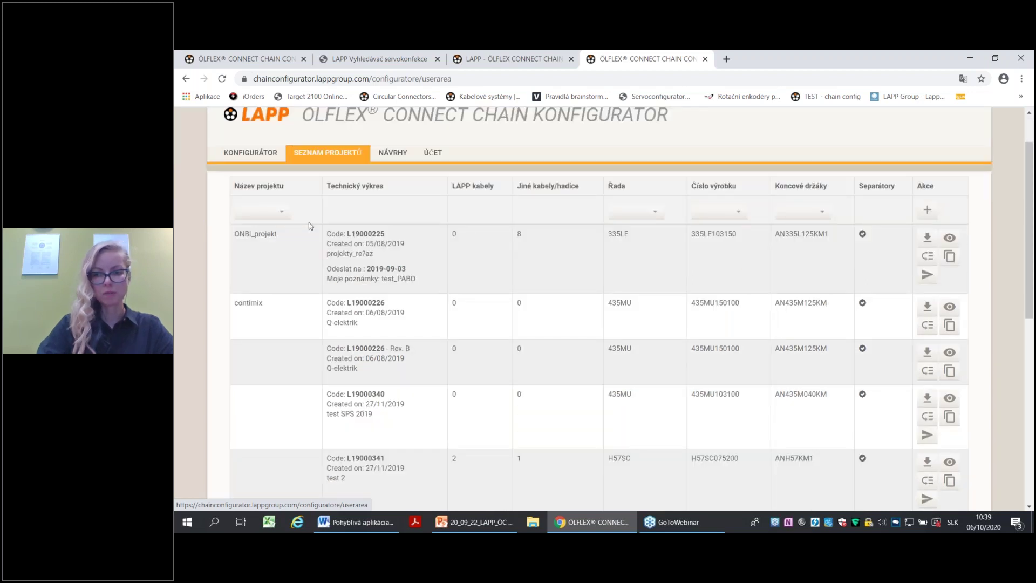
scroll(354, 282, down, 3)
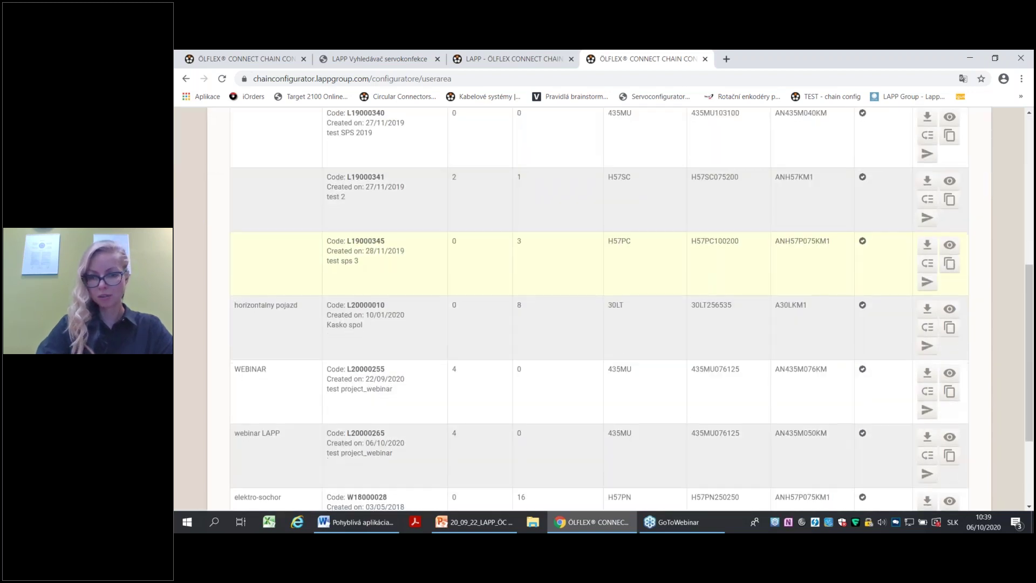
scroll(355, 281, down, 1)
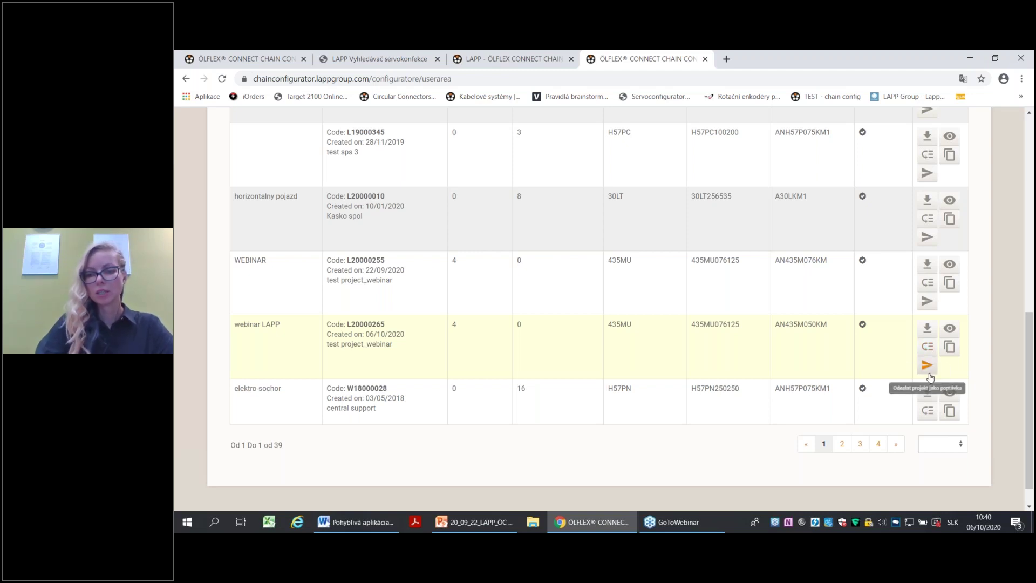
click(842, 444)
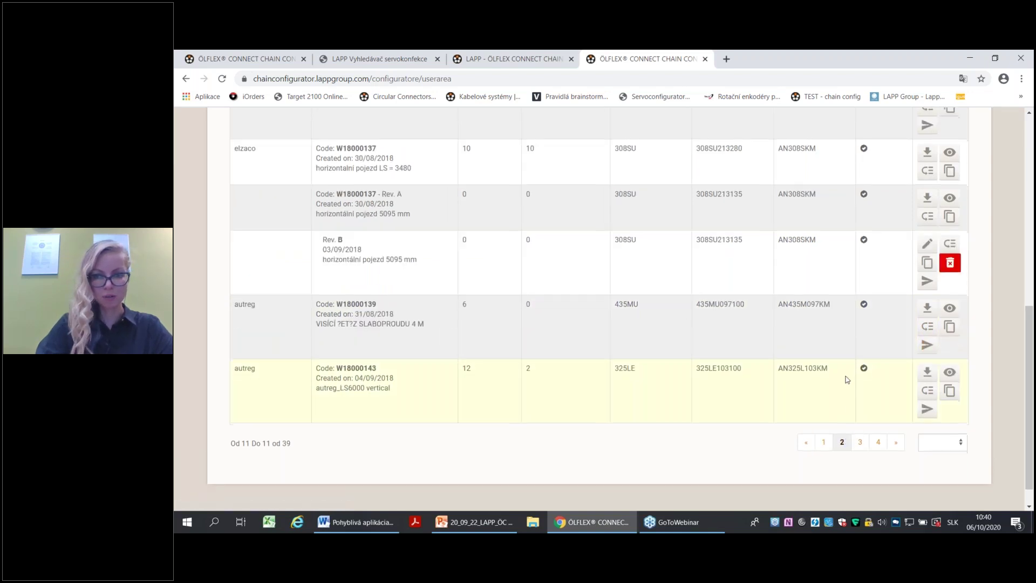
Look through the saved projects on page 2 of the project list, then those on pages 3 and 4.
scroll(847, 379, up, 1)
scroll(847, 380, up, 7)
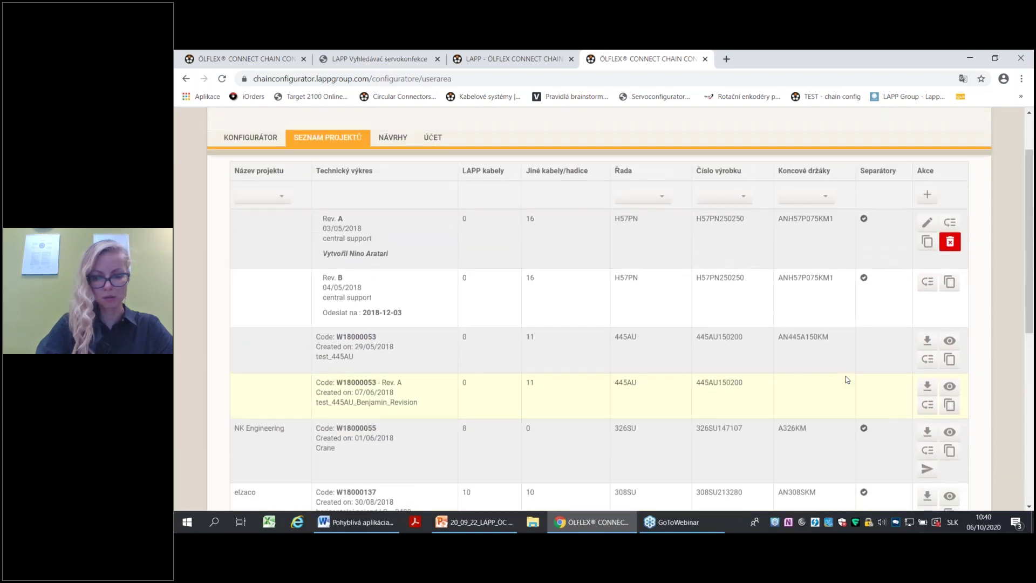
scroll(847, 379, down, 8)
click(882, 417)
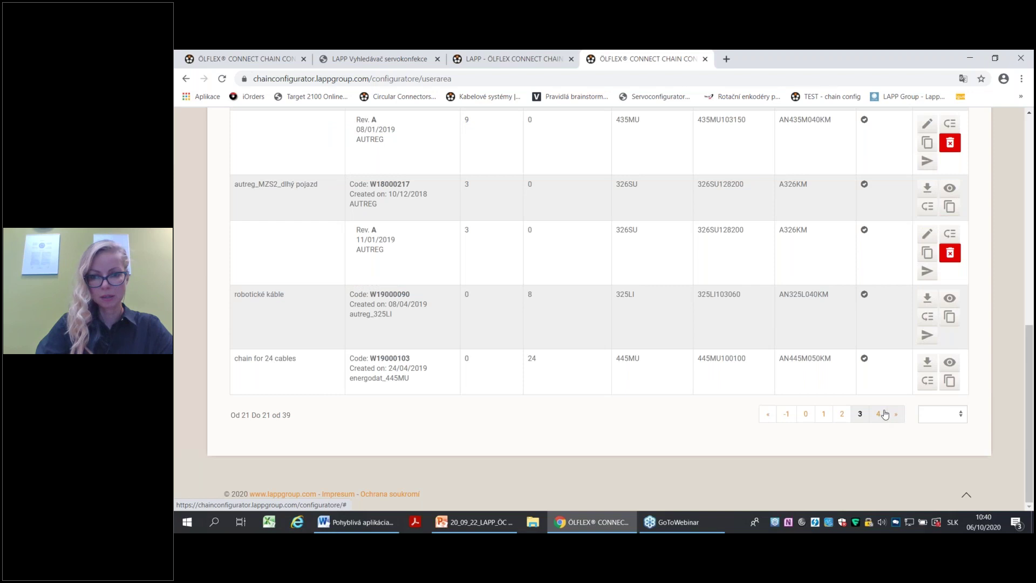
scroll(881, 416, up, 7)
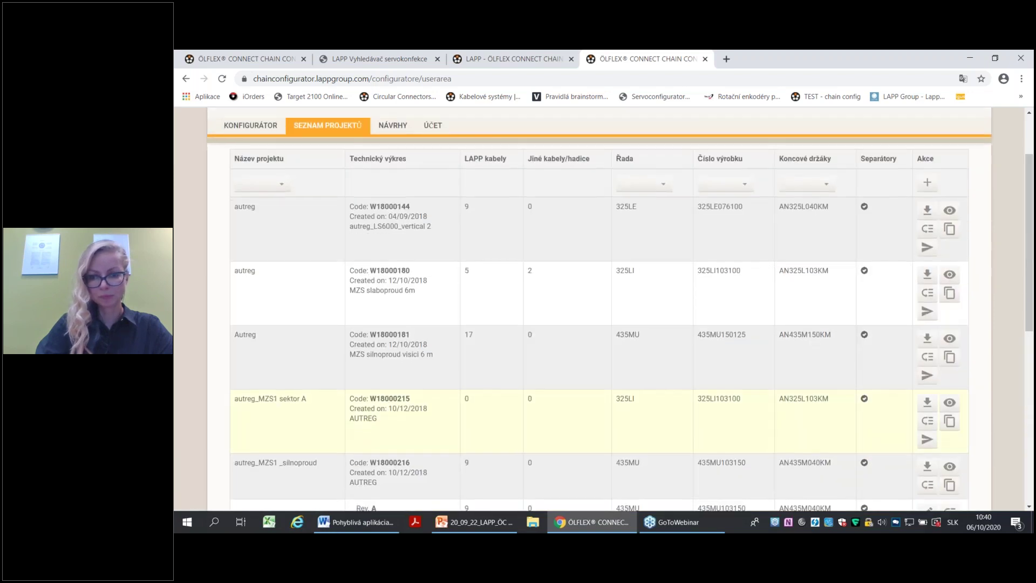
scroll(879, 416, down, 7)
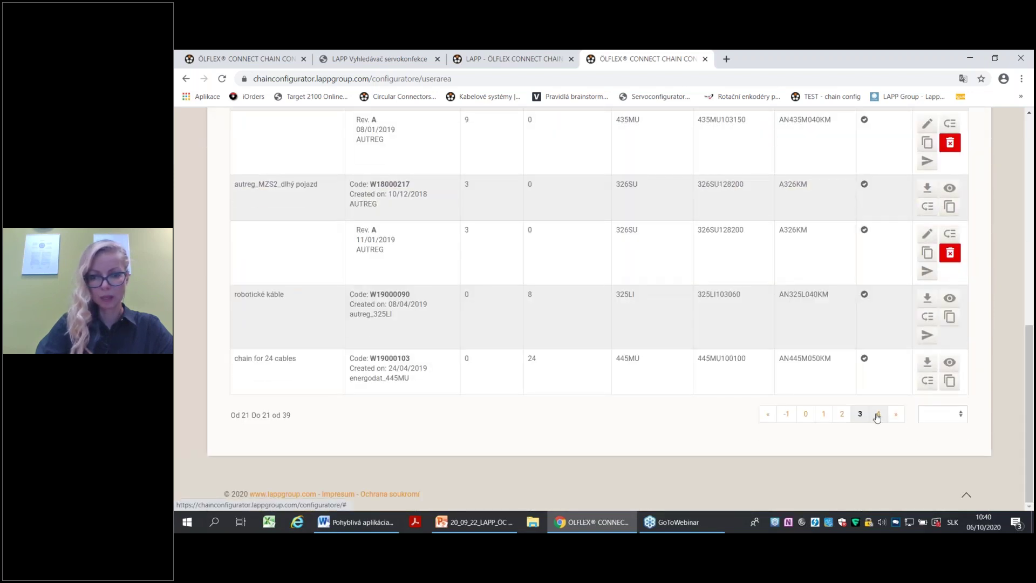
click(877, 415)
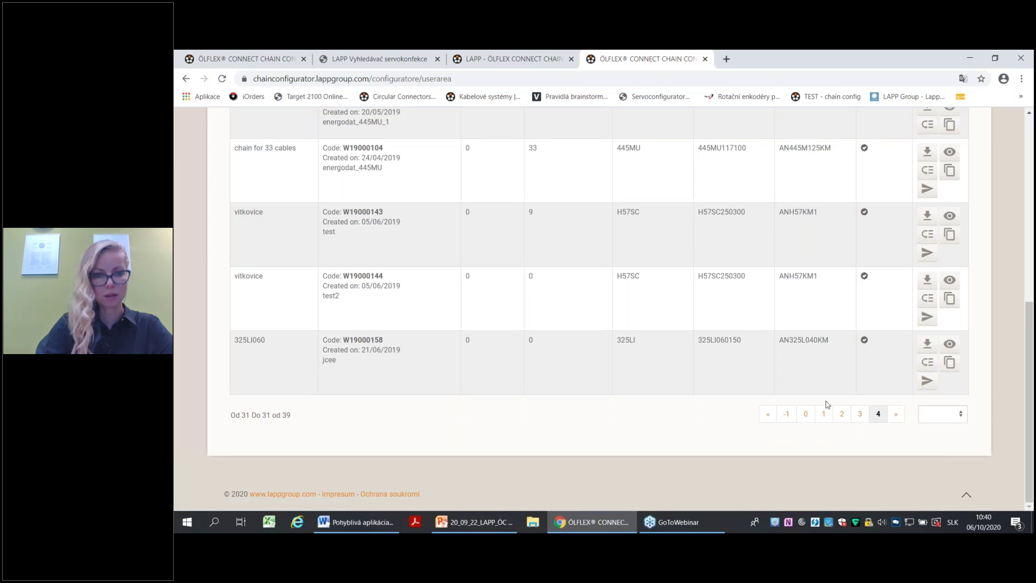
scroll(827, 403, up, 2)
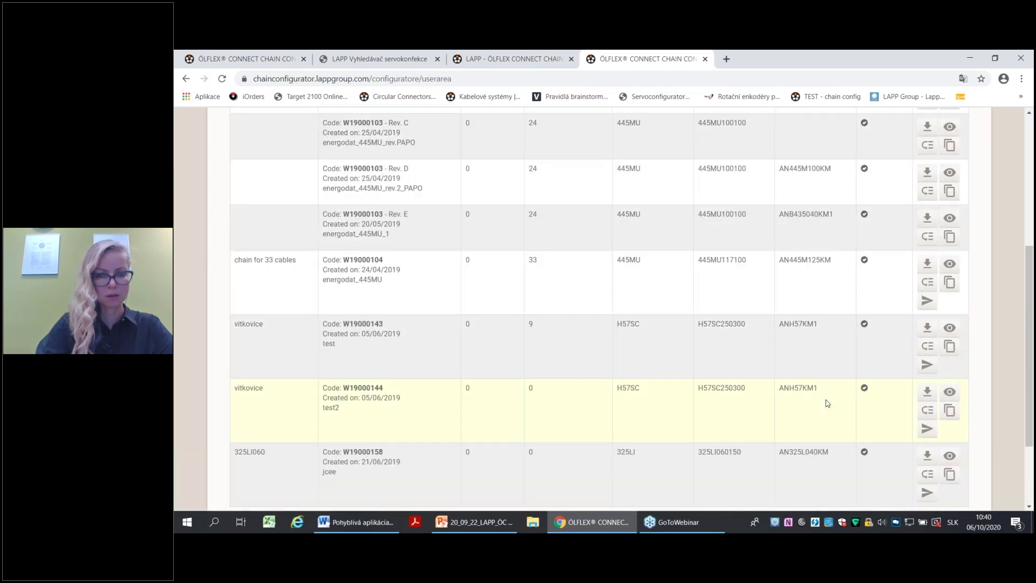
scroll(824, 404, up, 5)
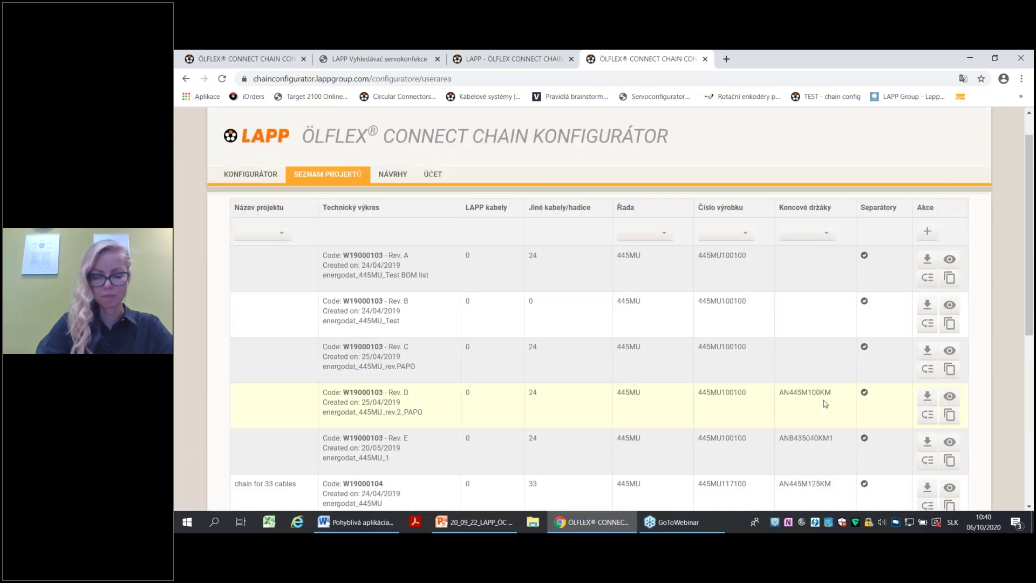
scroll(799, 396, down, 8)
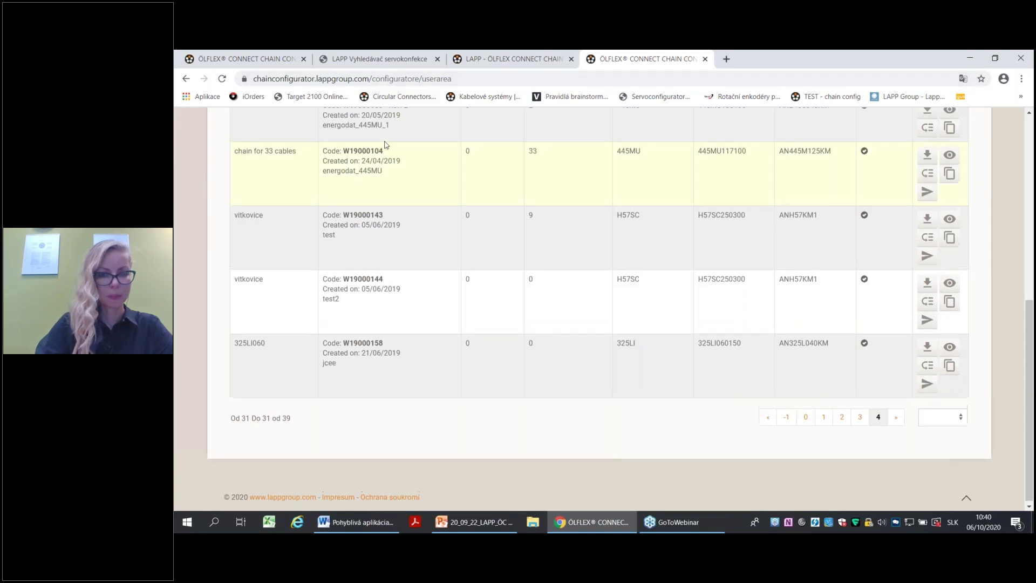
scroll(400, 162, up, 5)
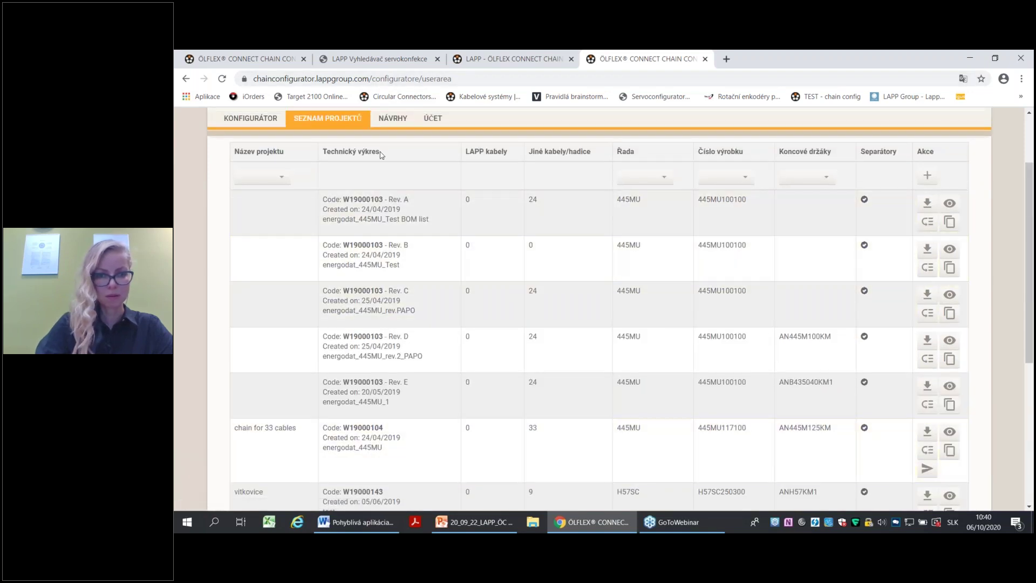
scroll(702, 431, down, 5)
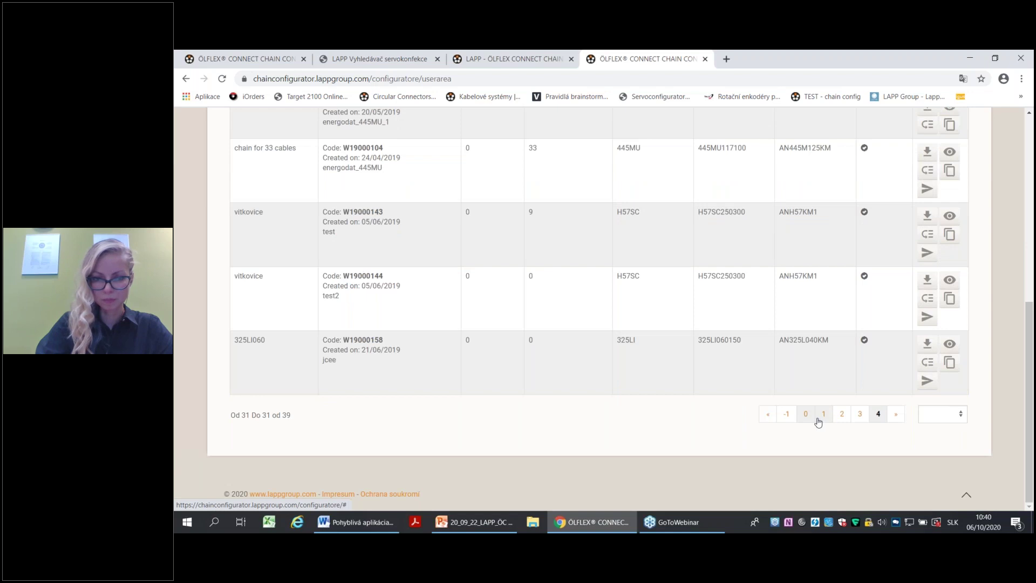
Return to the first page of the project list and create a new revision of the webinar LAPP project.
click(786, 414)
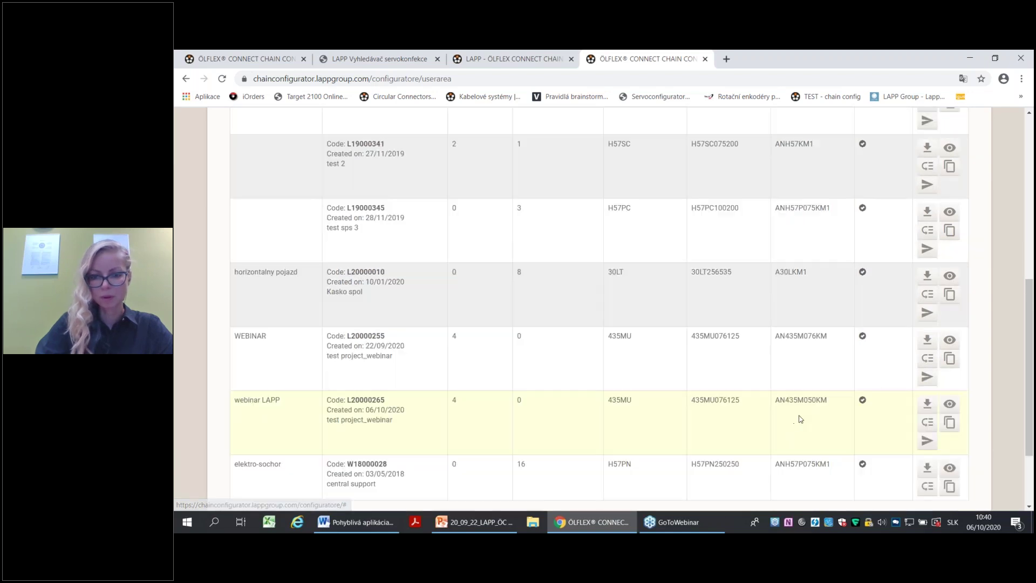
scroll(801, 419, down, 2)
scroll(722, 388, up, 3)
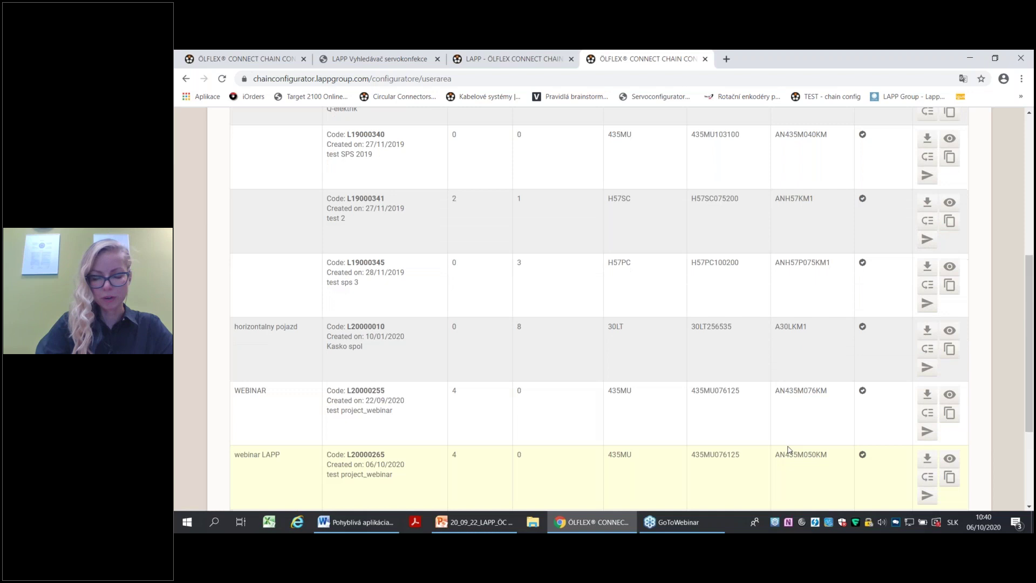
scroll(788, 450, down, 2)
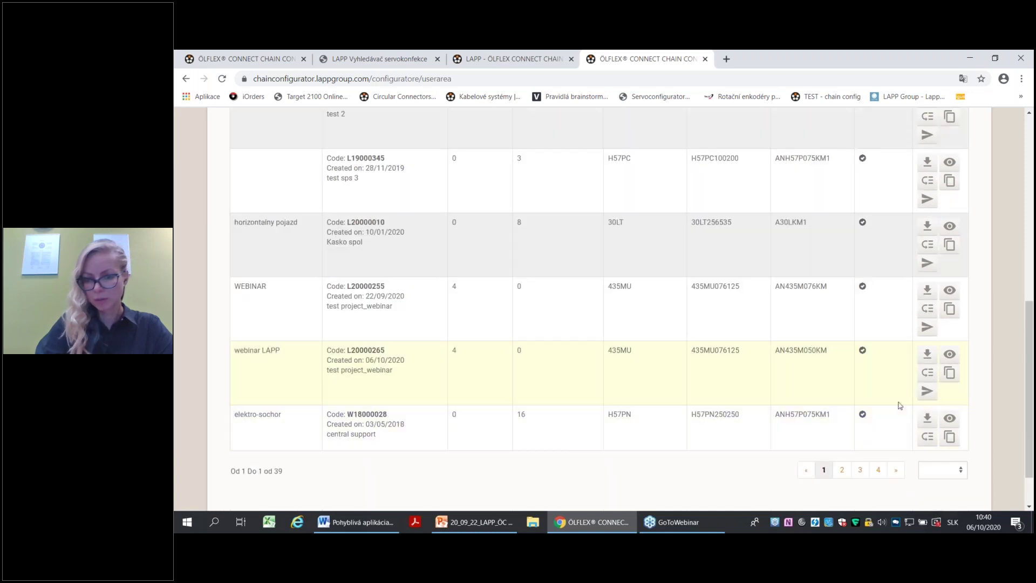
click(926, 373)
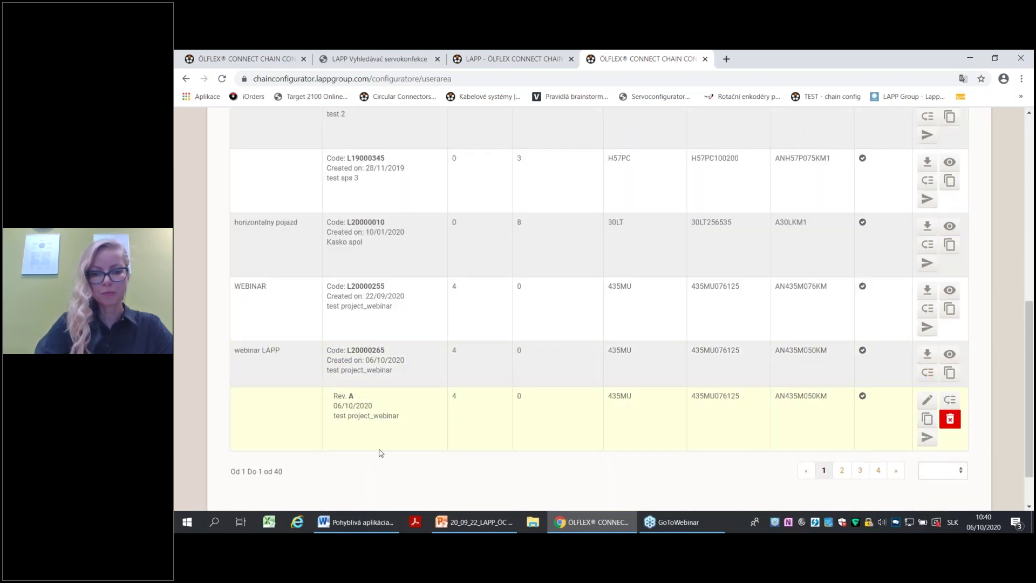